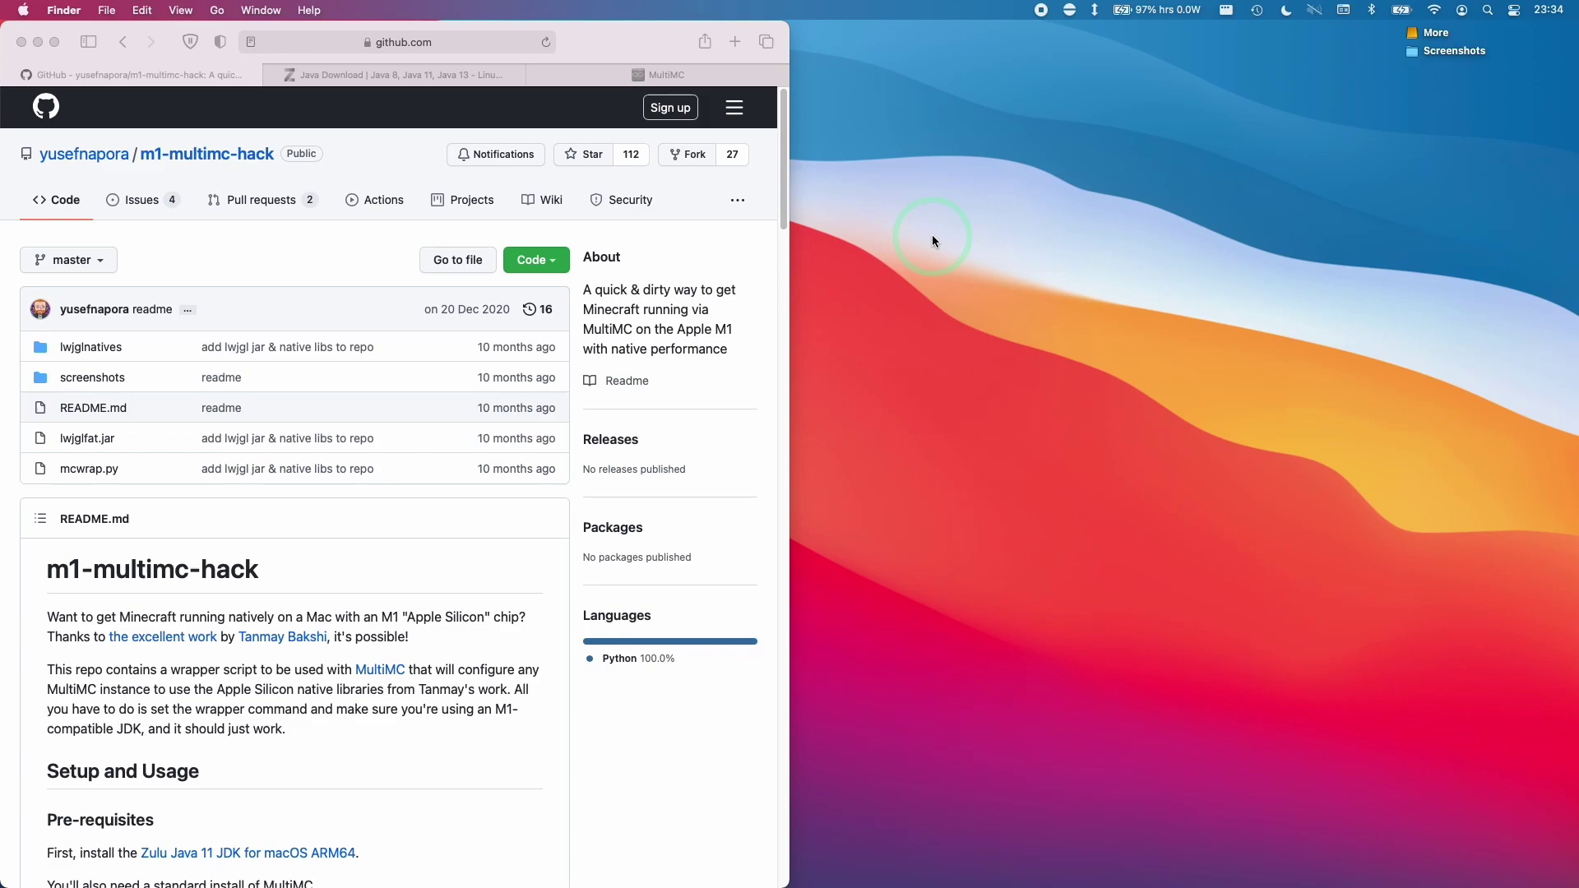
Switch to Firefox to view the Minecraft on macOS install video page, close that window and return to Safari
left_click(787, 194)
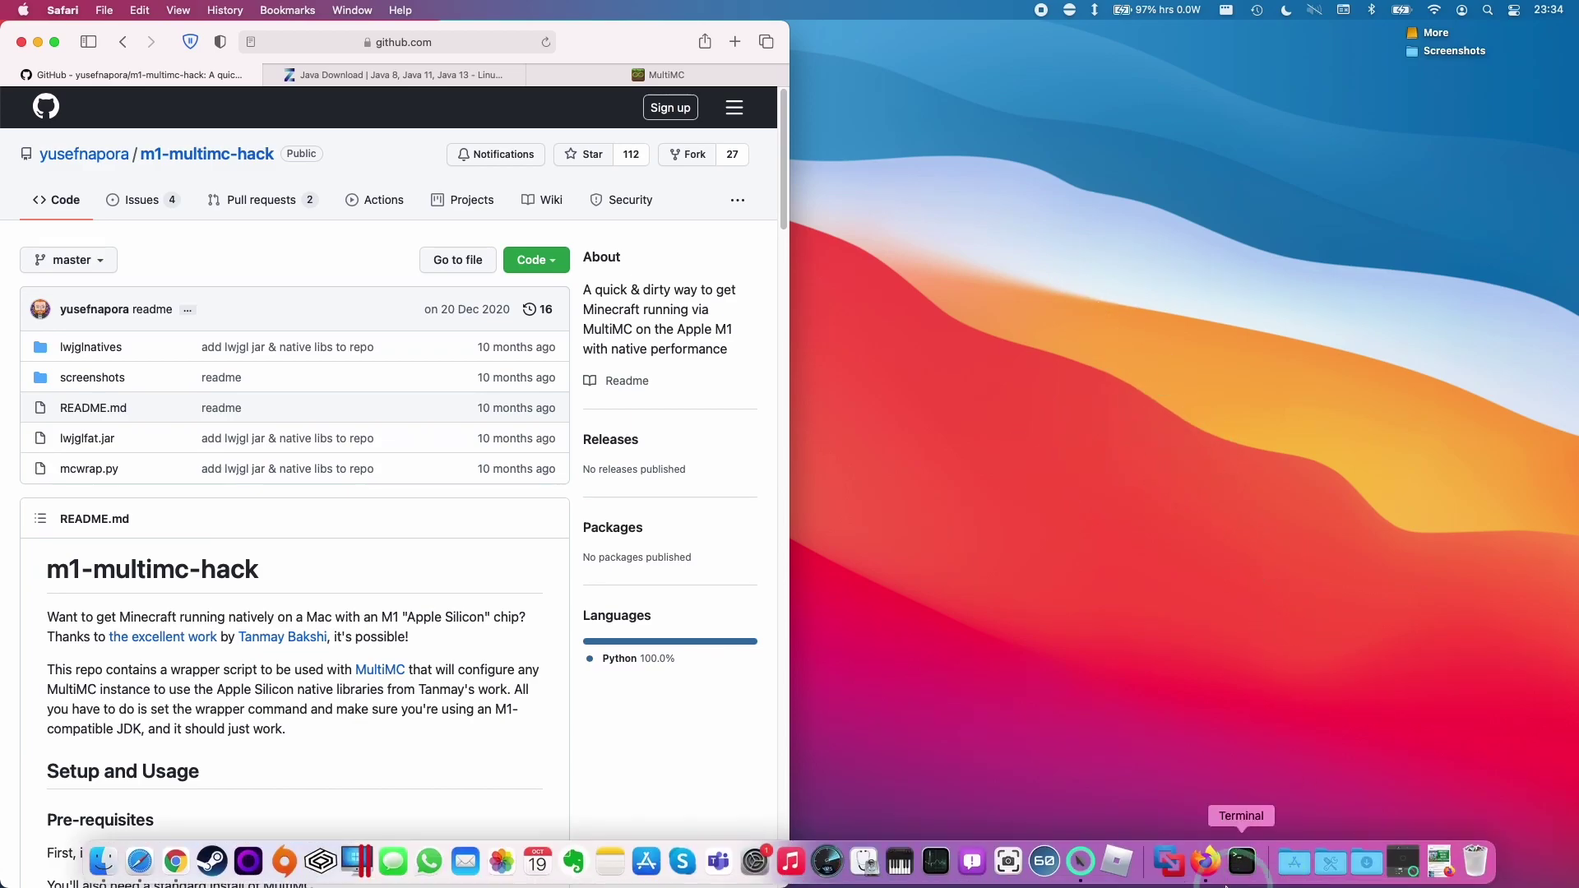
left_click(1202, 876)
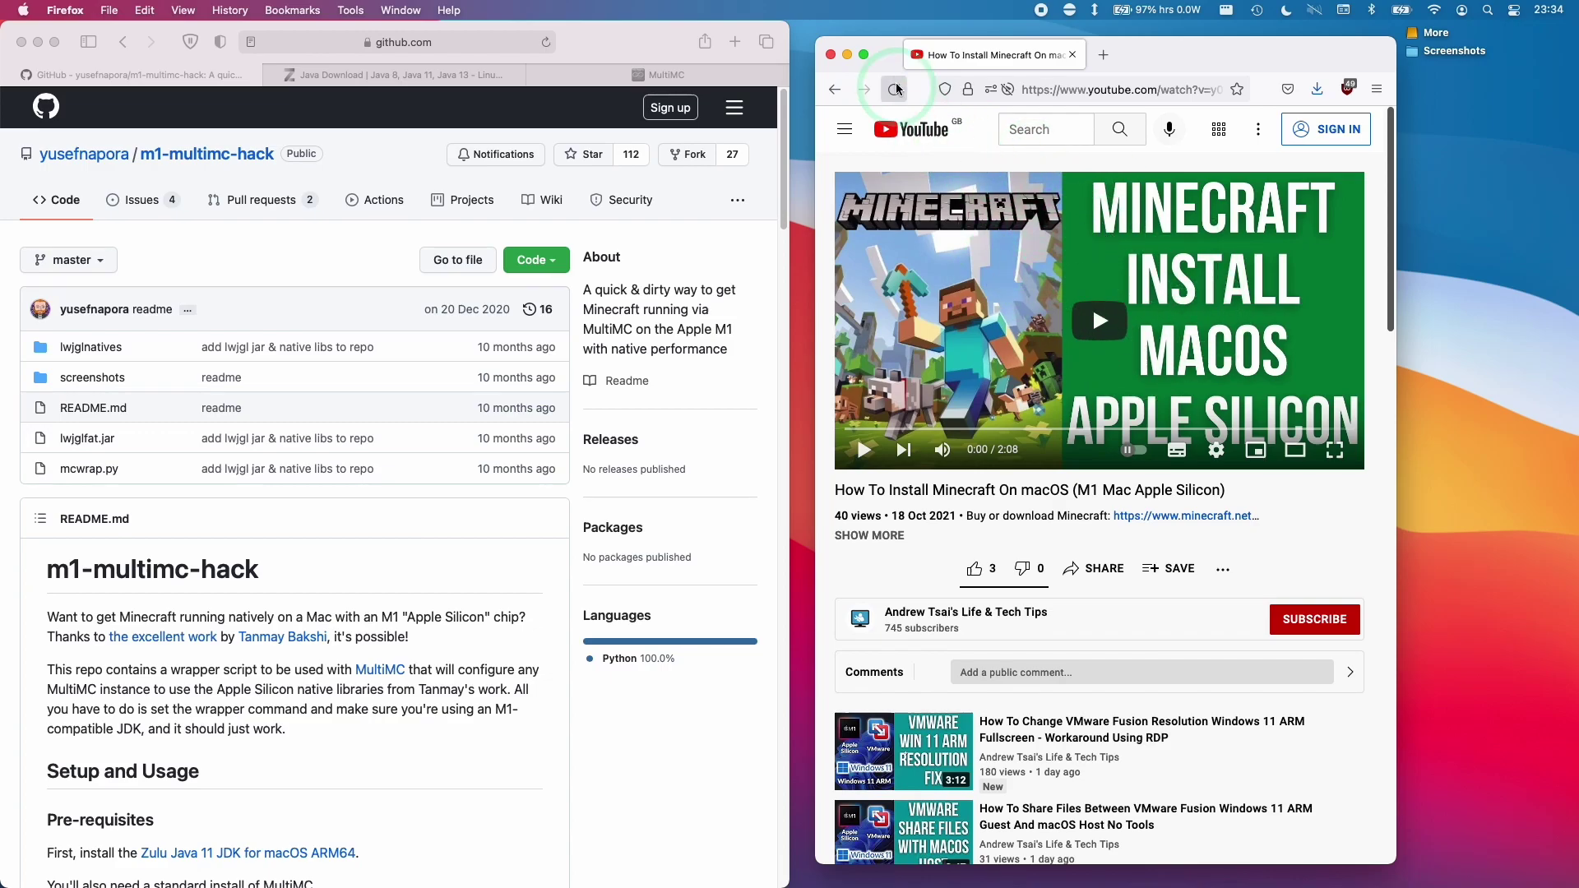
left_click(830, 54)
left_click(358, 238)
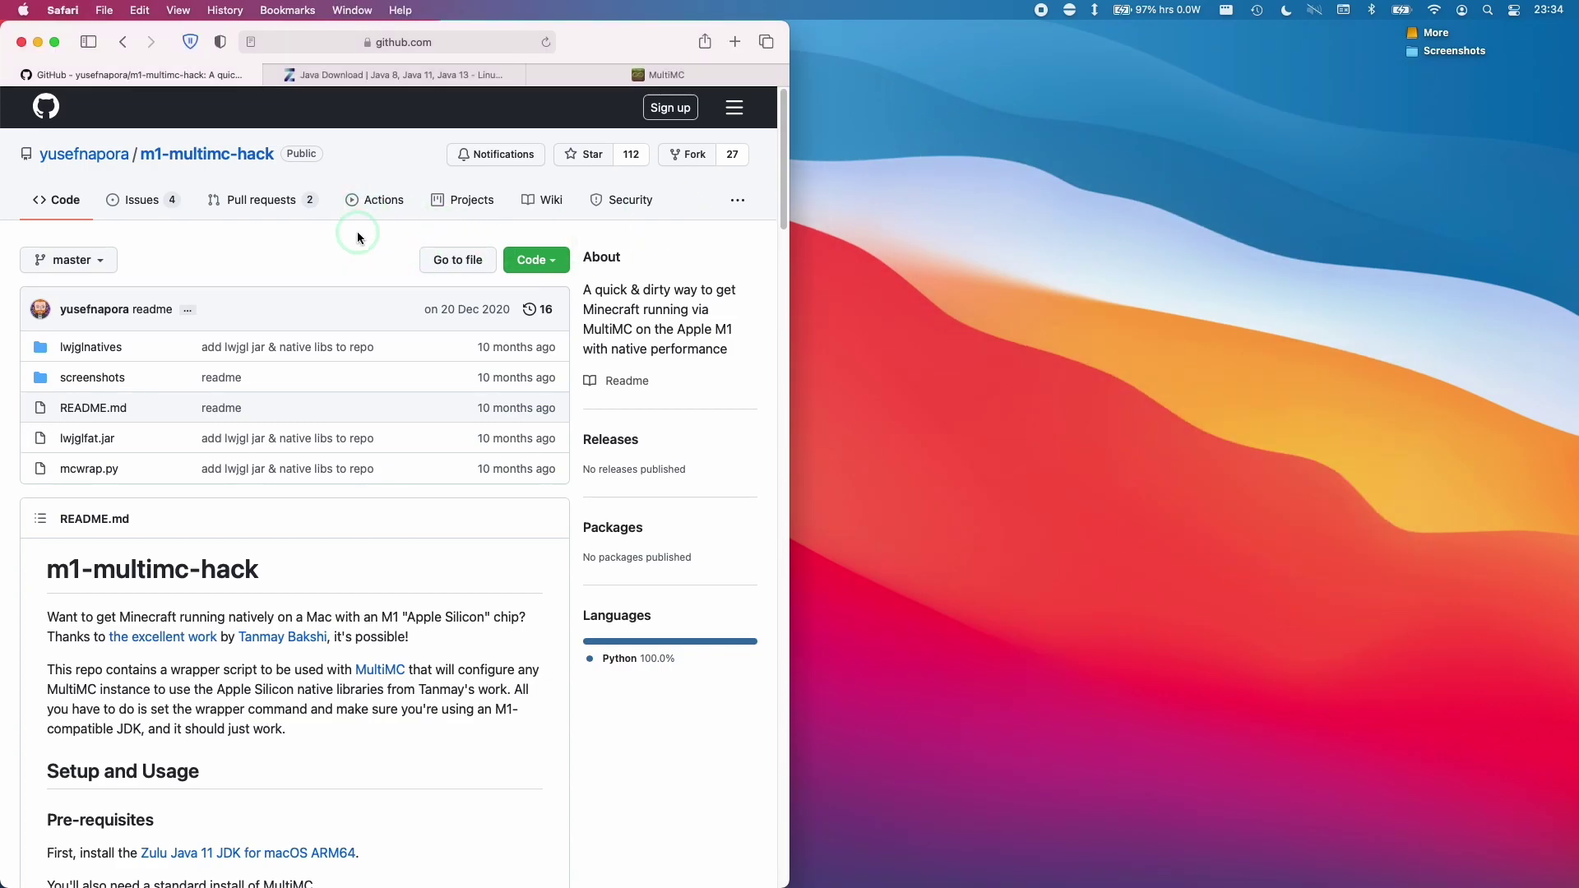
View the m1-multimc-hack GitHub repository's full address and look over the repository page
left_click(394, 41)
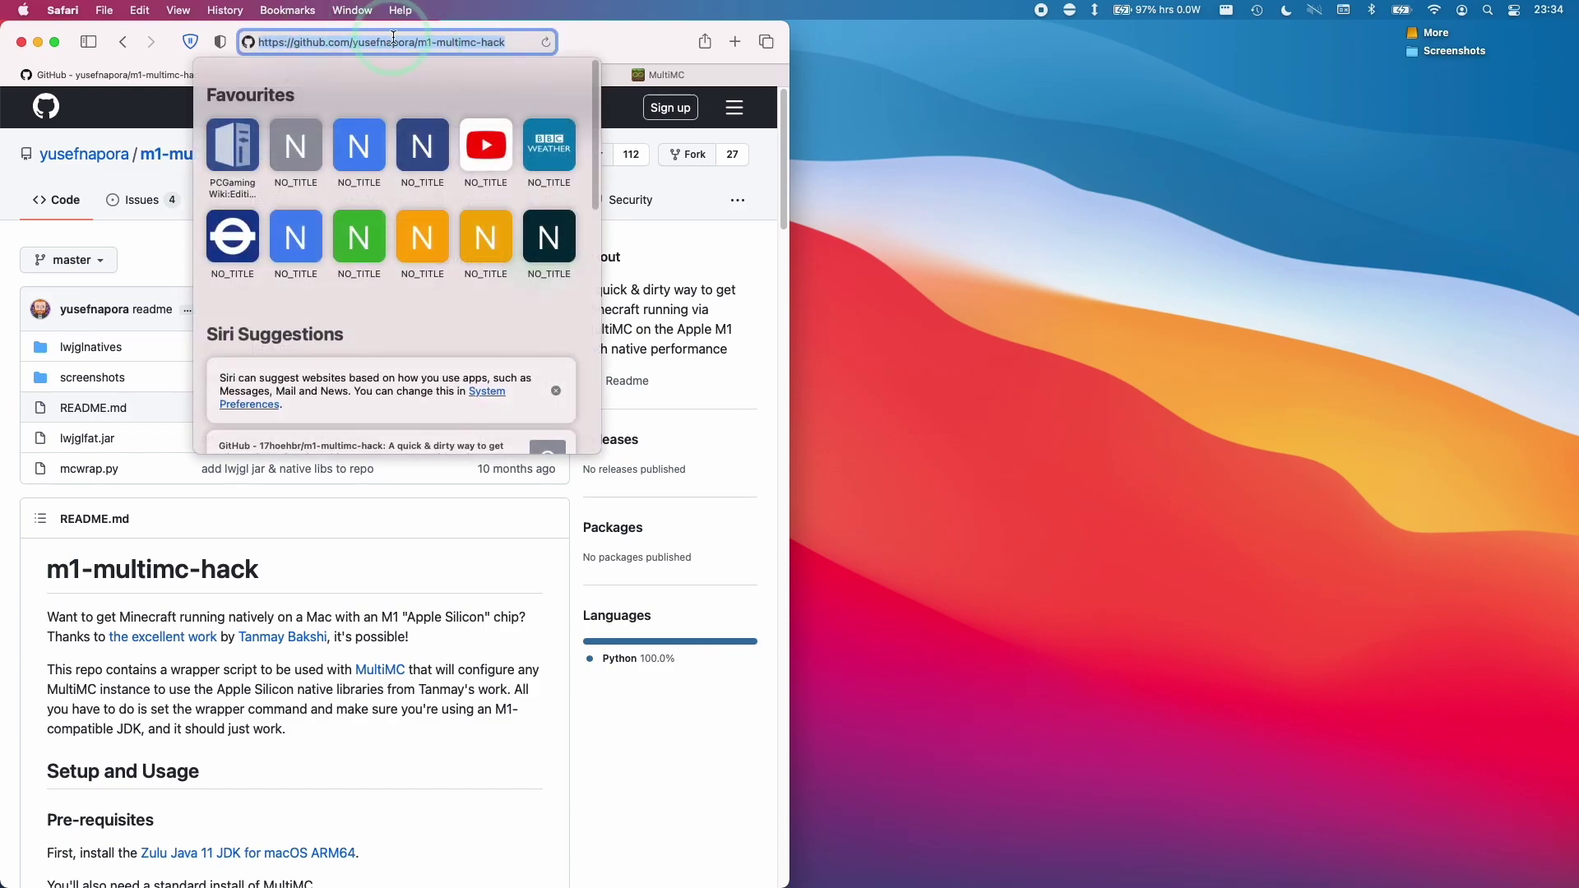
left_click(135, 266)
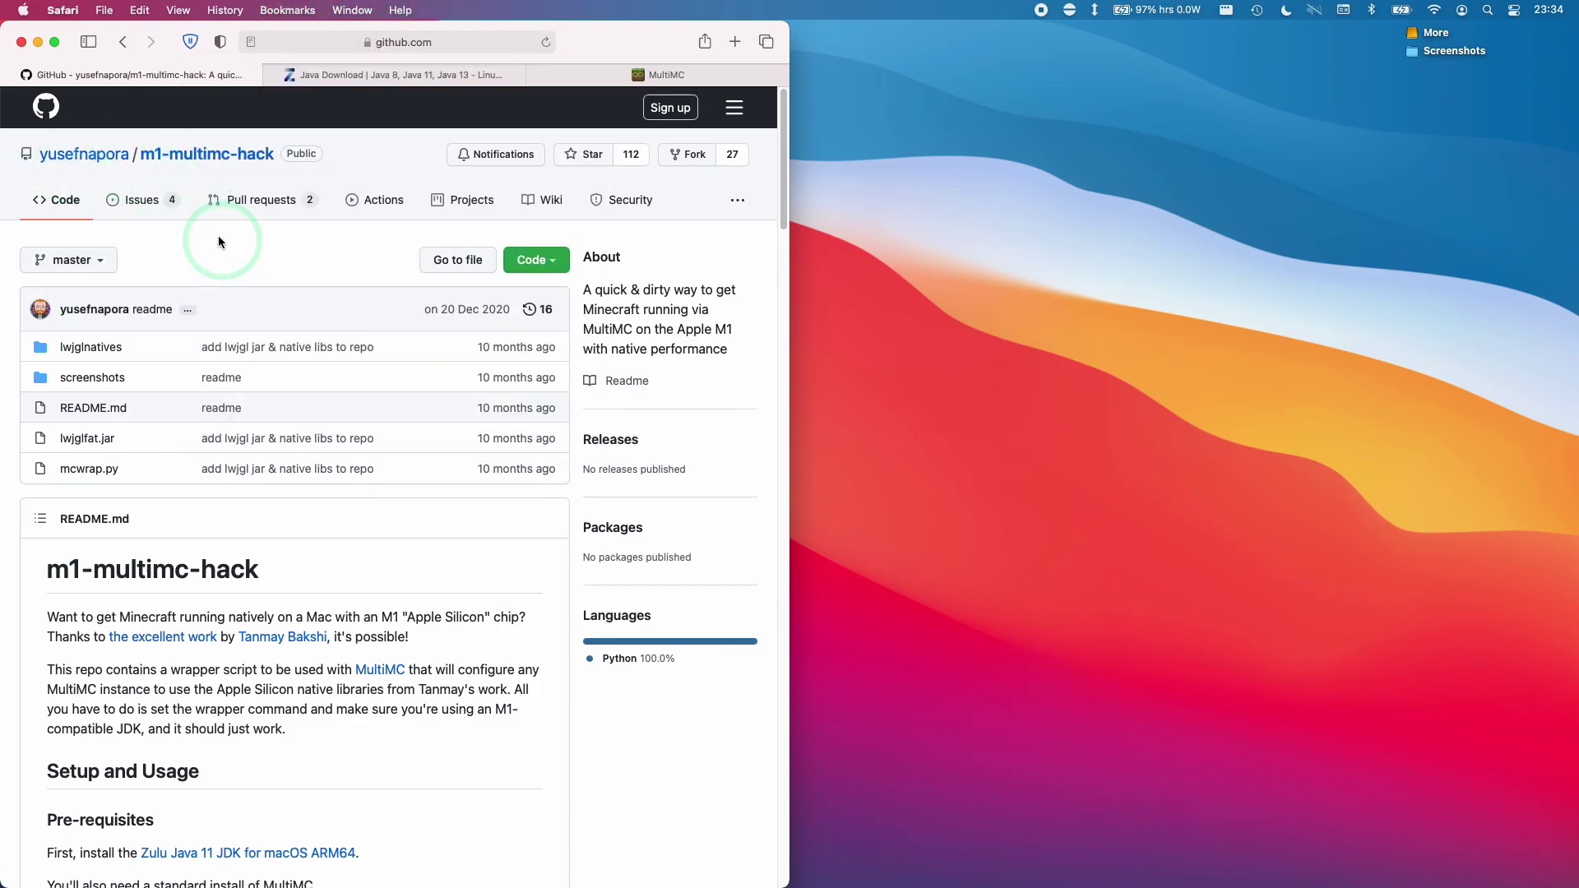
left_click(174, 163)
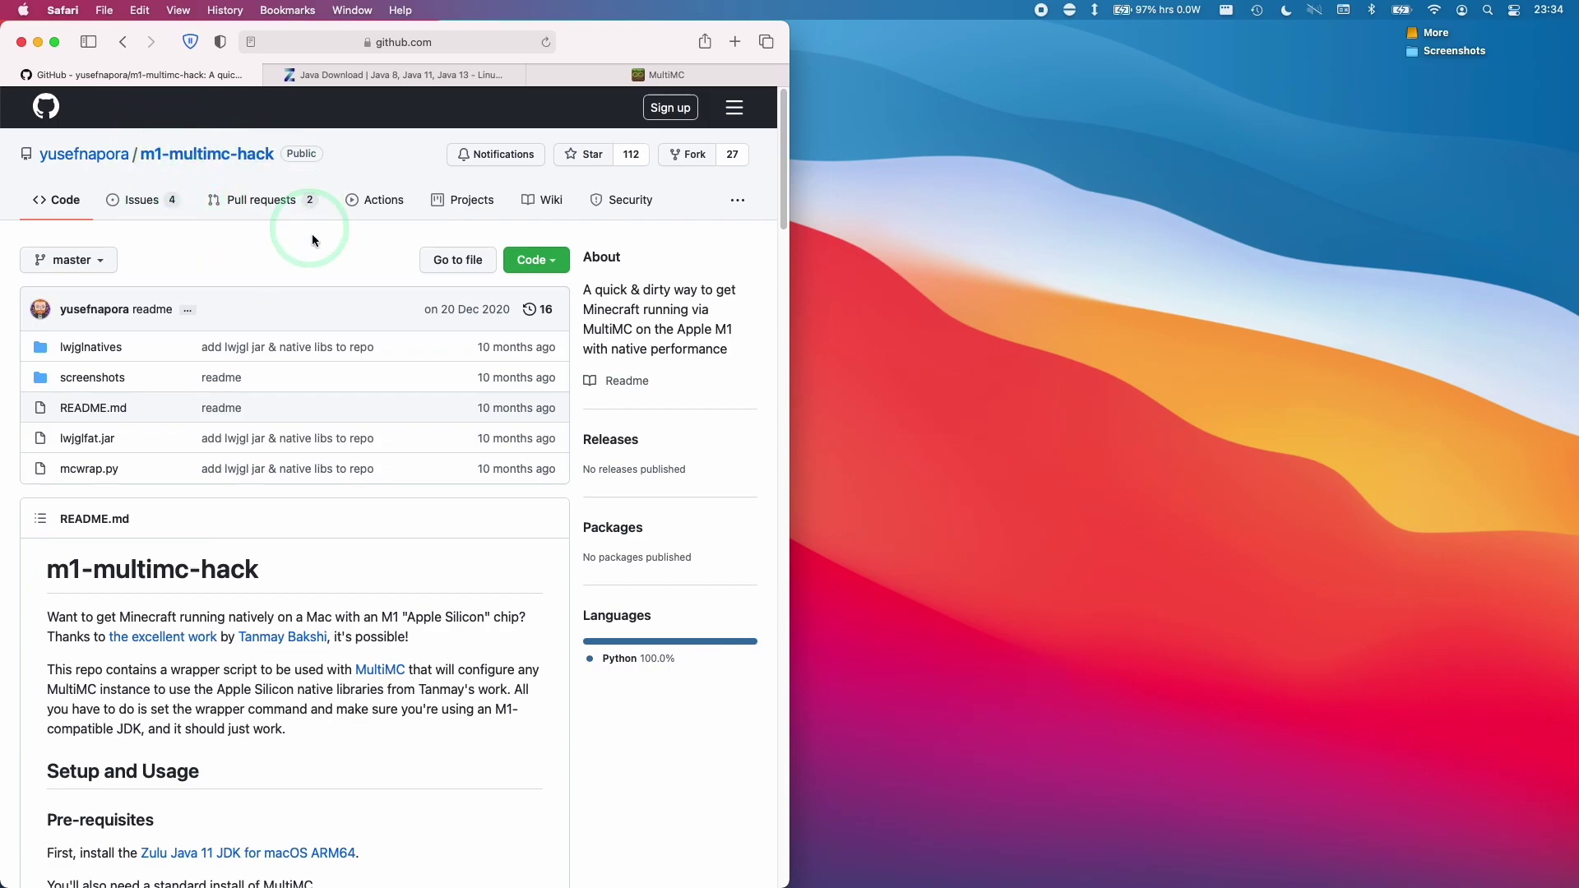
scroll(416, 407, "down", 2)
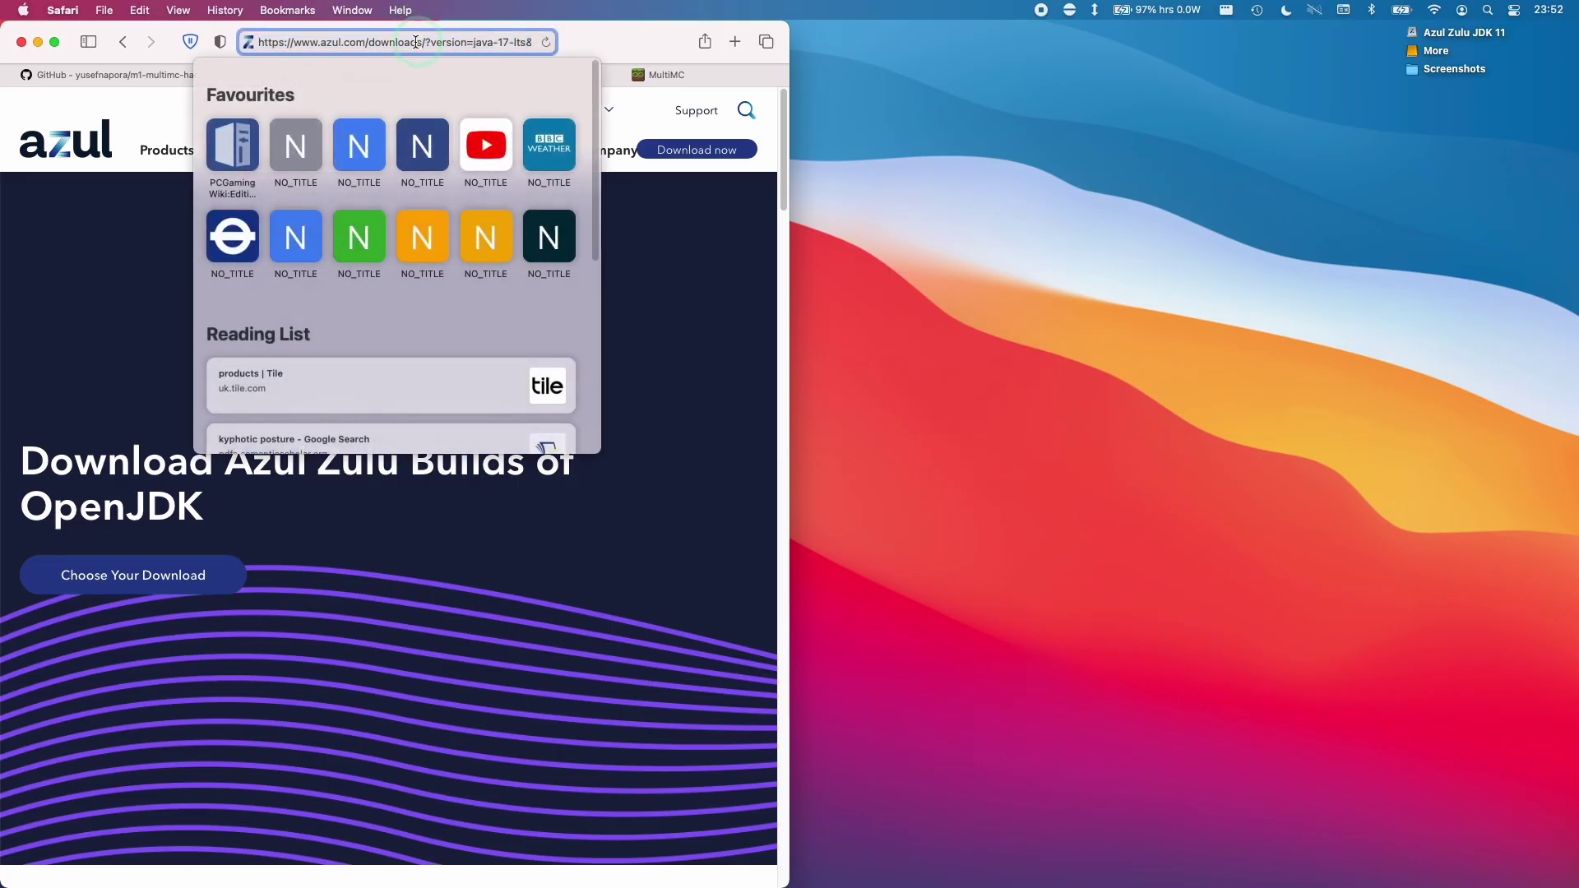
Shorten the Azul download page's address to load the azul.com home page
key("shift+End")
key("BackSpace")
key("Return")
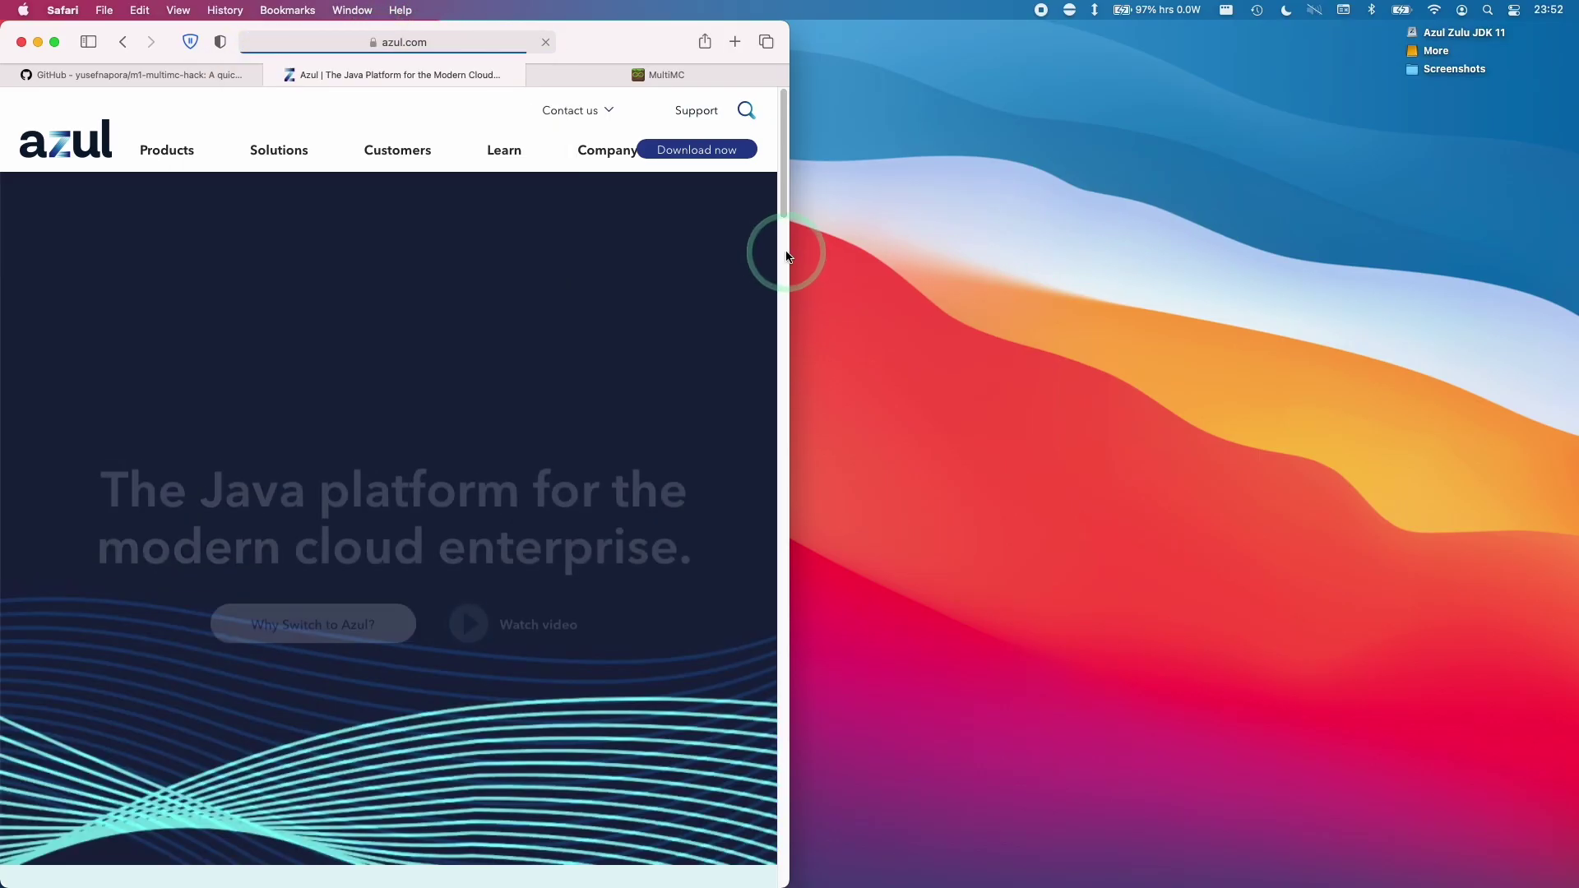
left_click(416, 43)
left_click(647, 284)
left_click(698, 194)
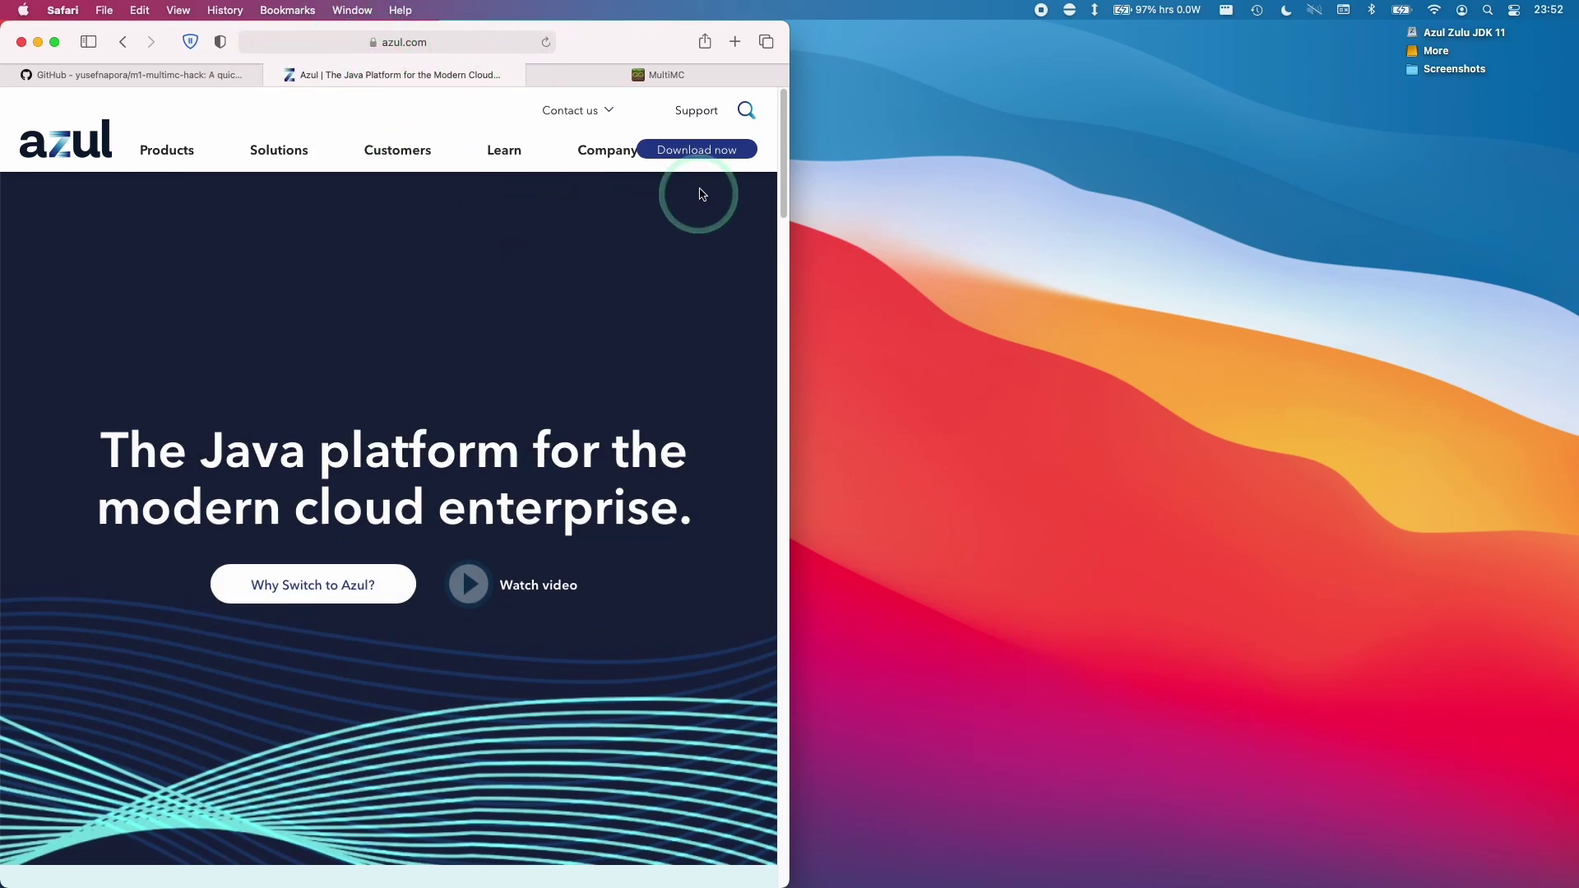
Open Azul's download page and go to the filters above the Azul Zulu OpenJDK builds
left_click(703, 150)
left_click(783, 279)
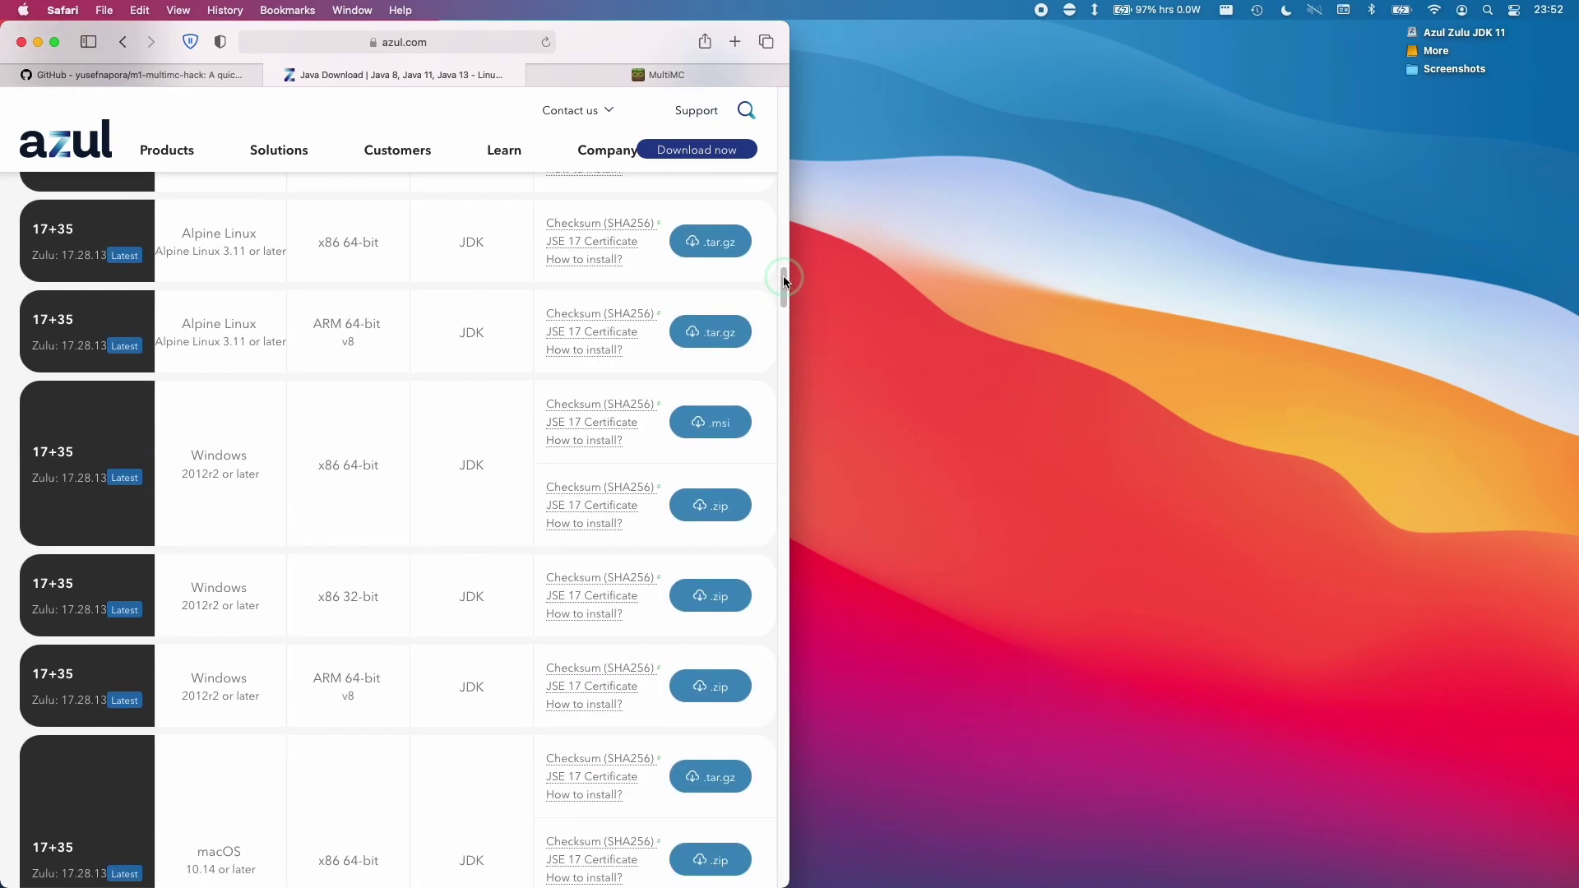
left_click_drag(784, 279, 787, 228)
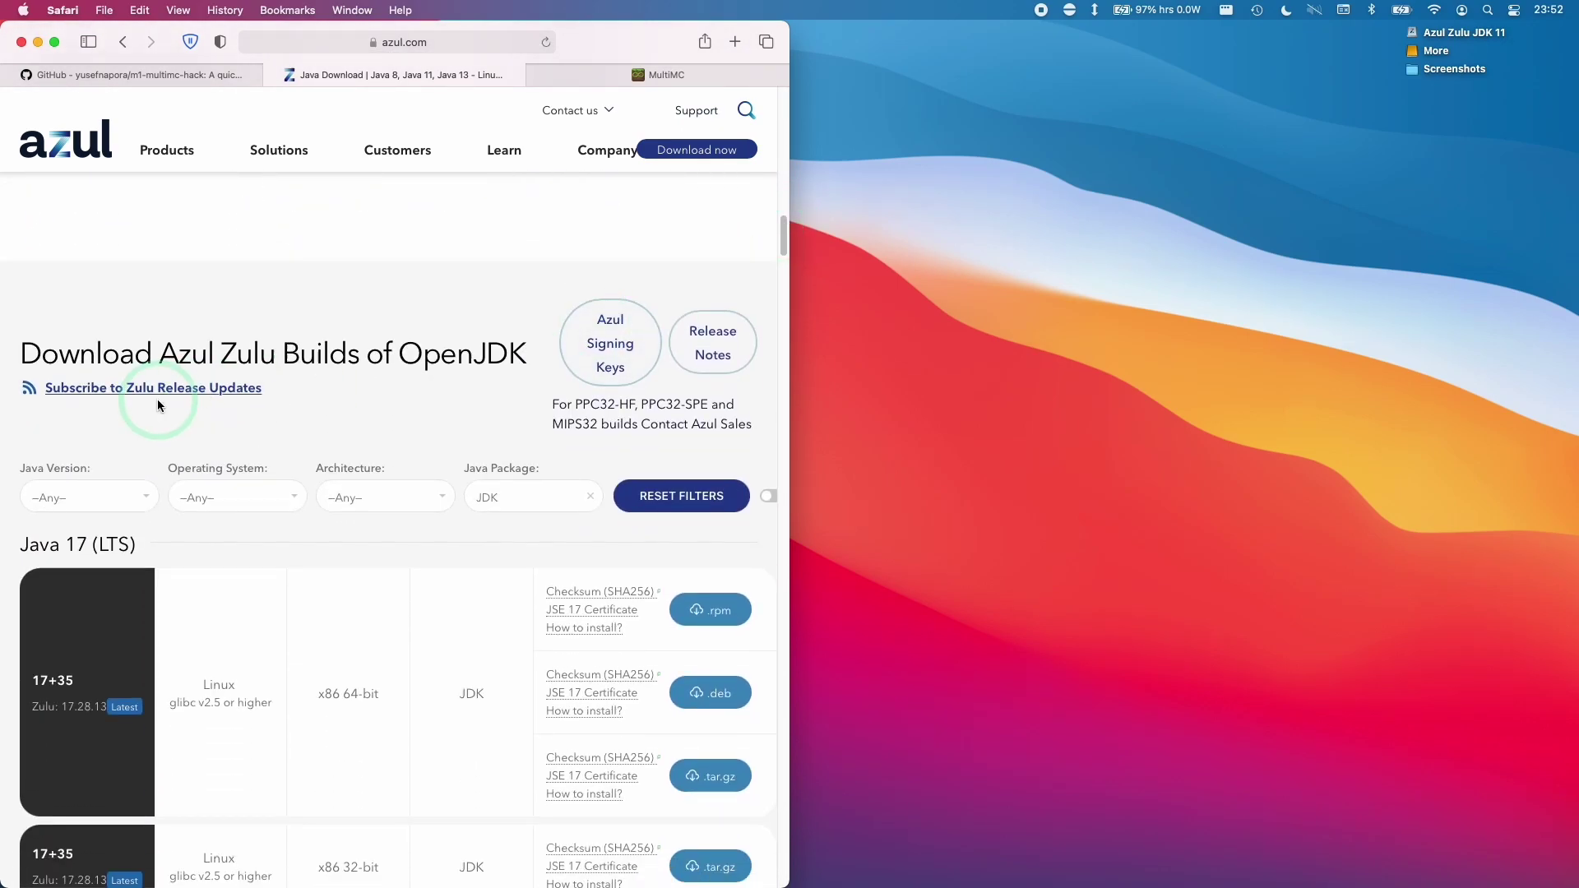
scroll(246, 411, "down", 1)
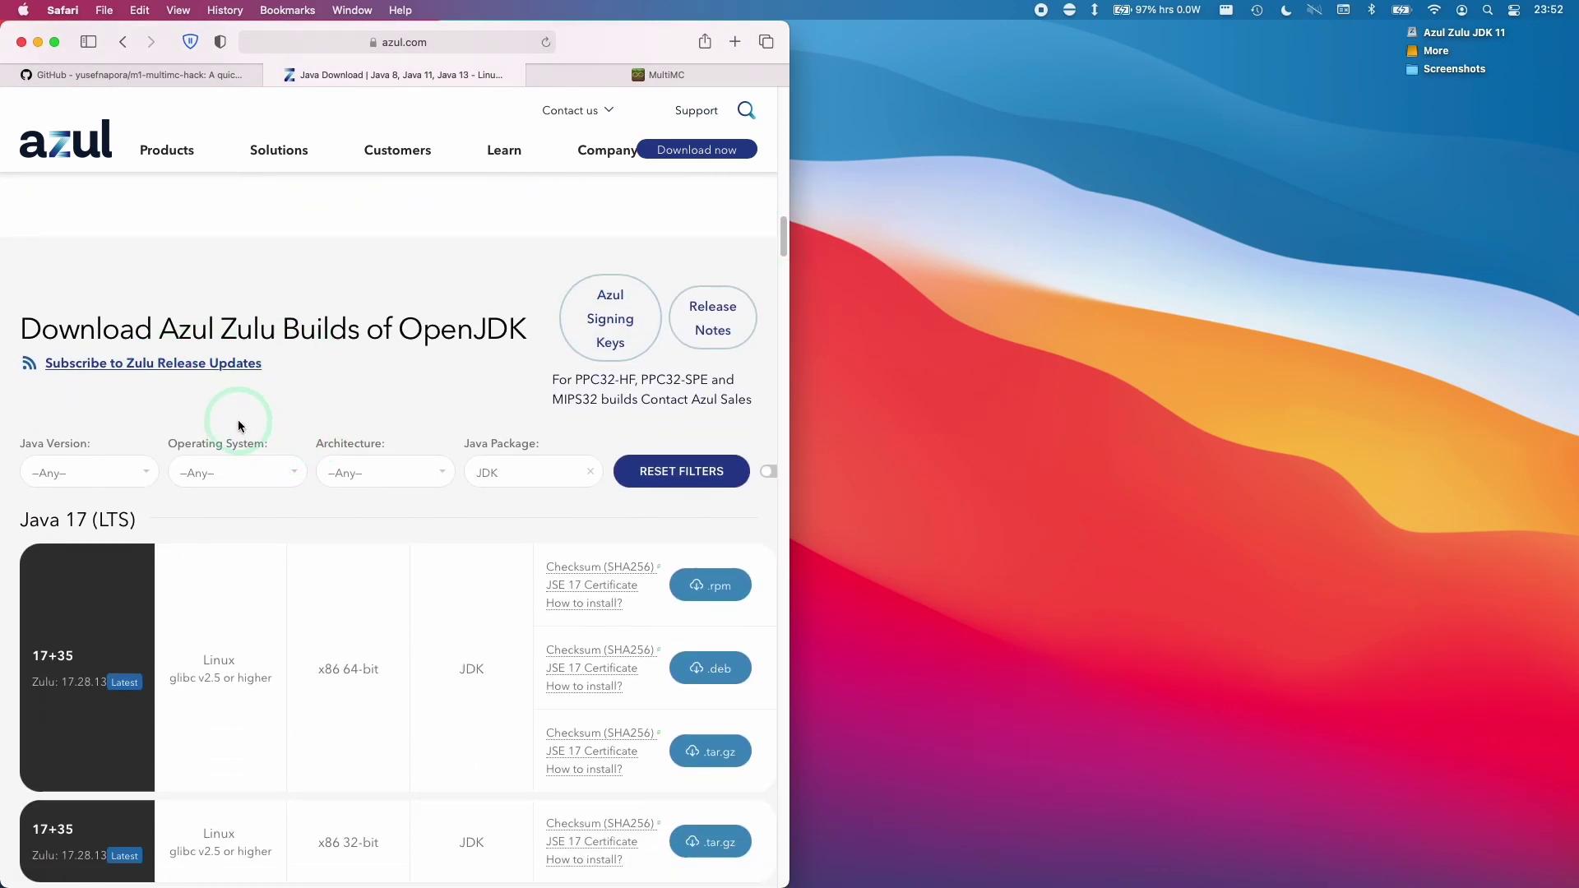
Filter the Zulu builds to Java 16 (STS), operating system macOS and architecture ARM 64-bit
left_click(88, 470)
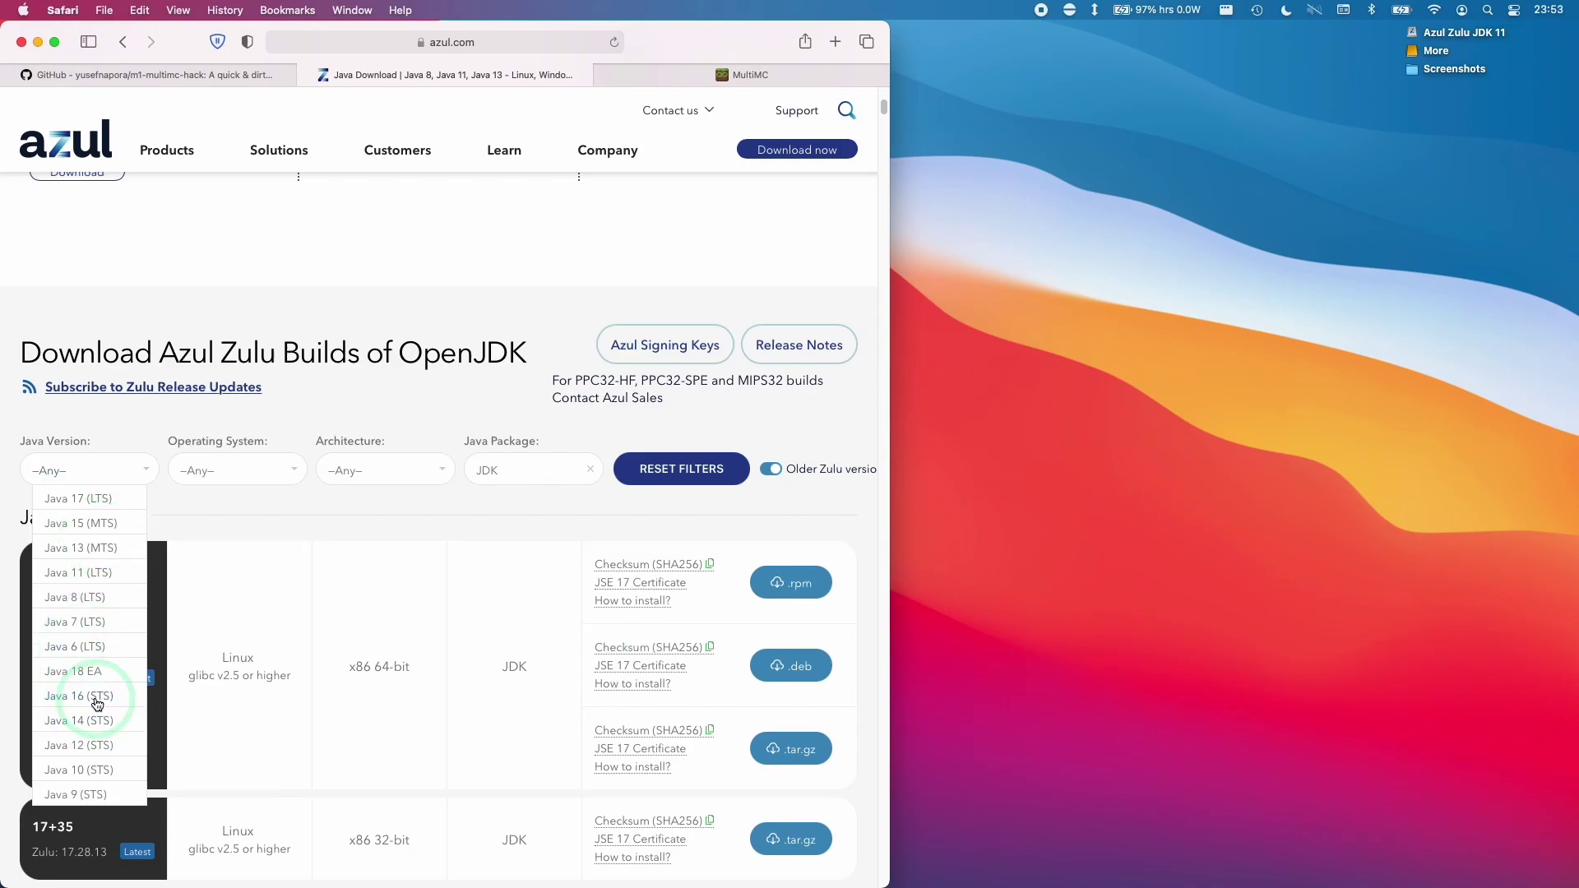
left_click(846, 477)
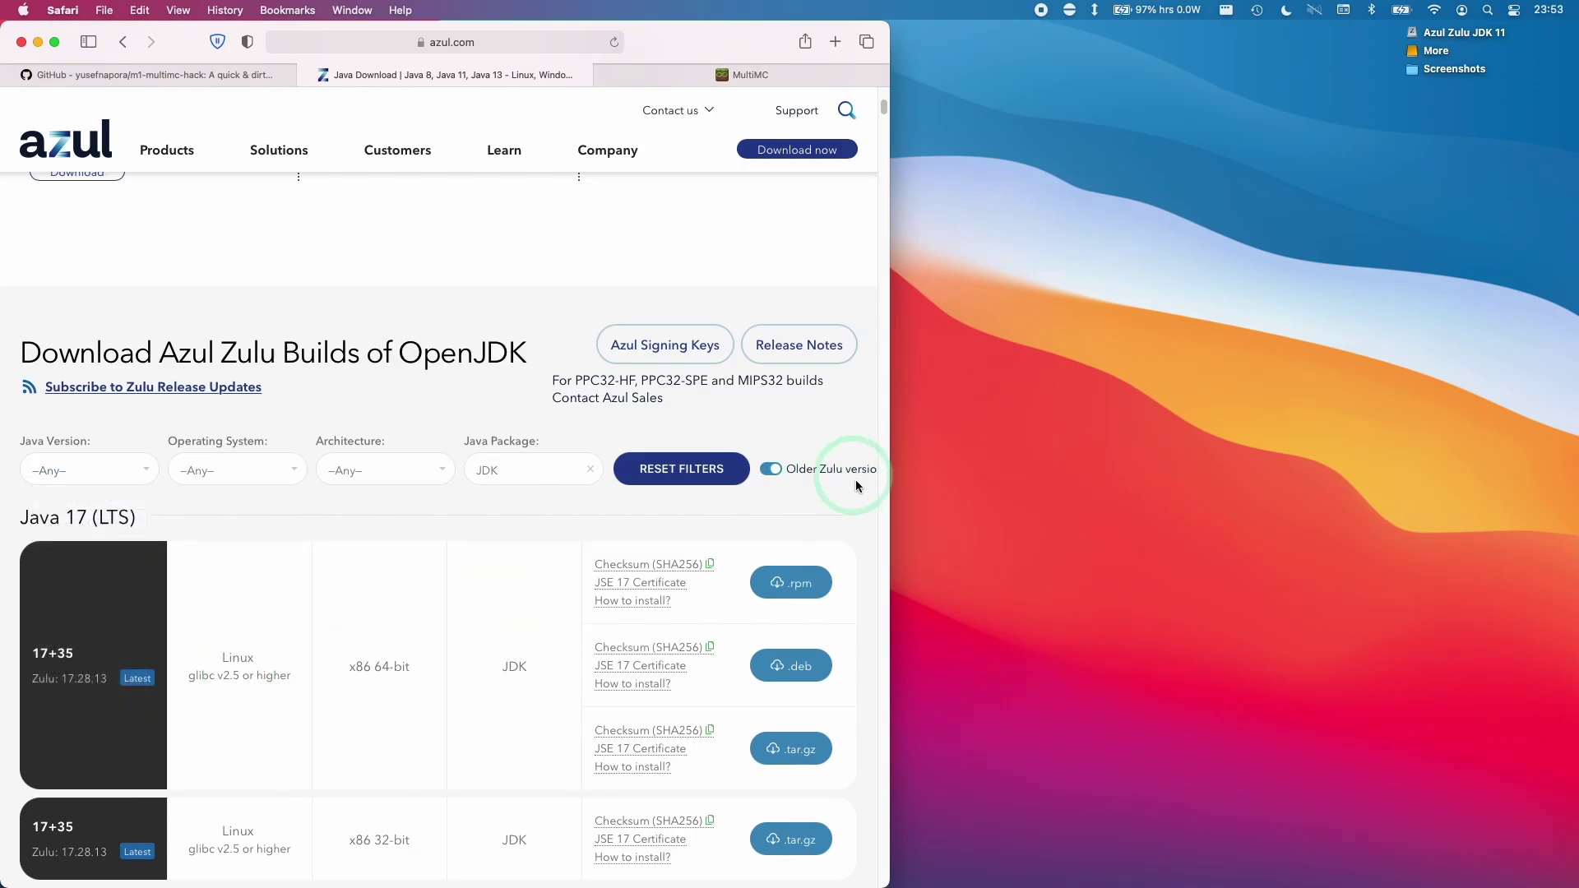
left_click(33, 471)
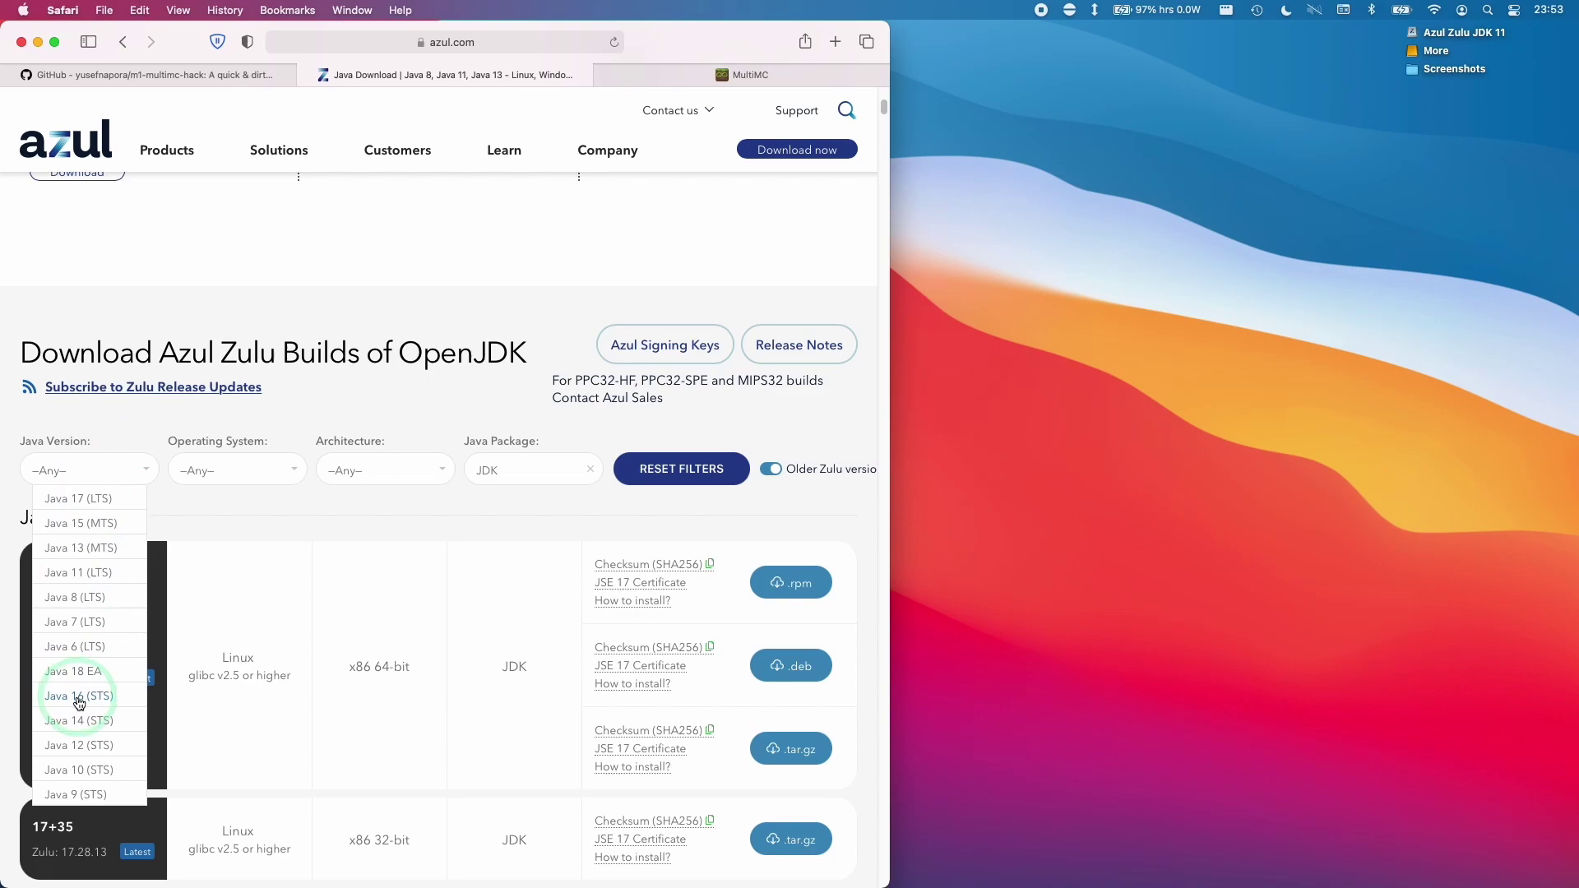
left_click(79, 699)
left_click(259, 479)
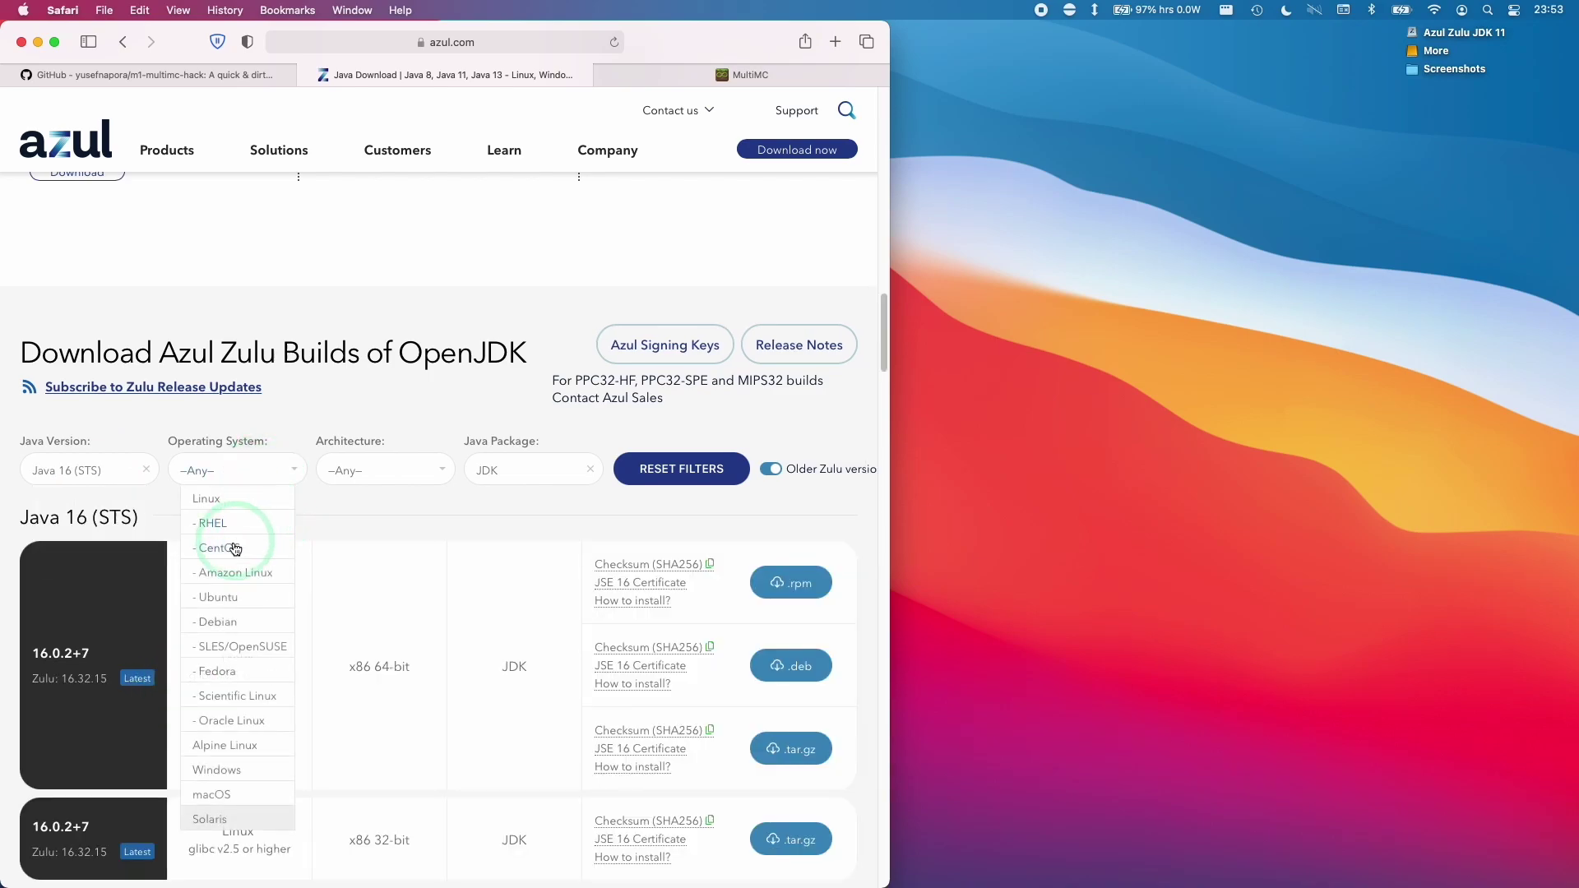
left_click(228, 797)
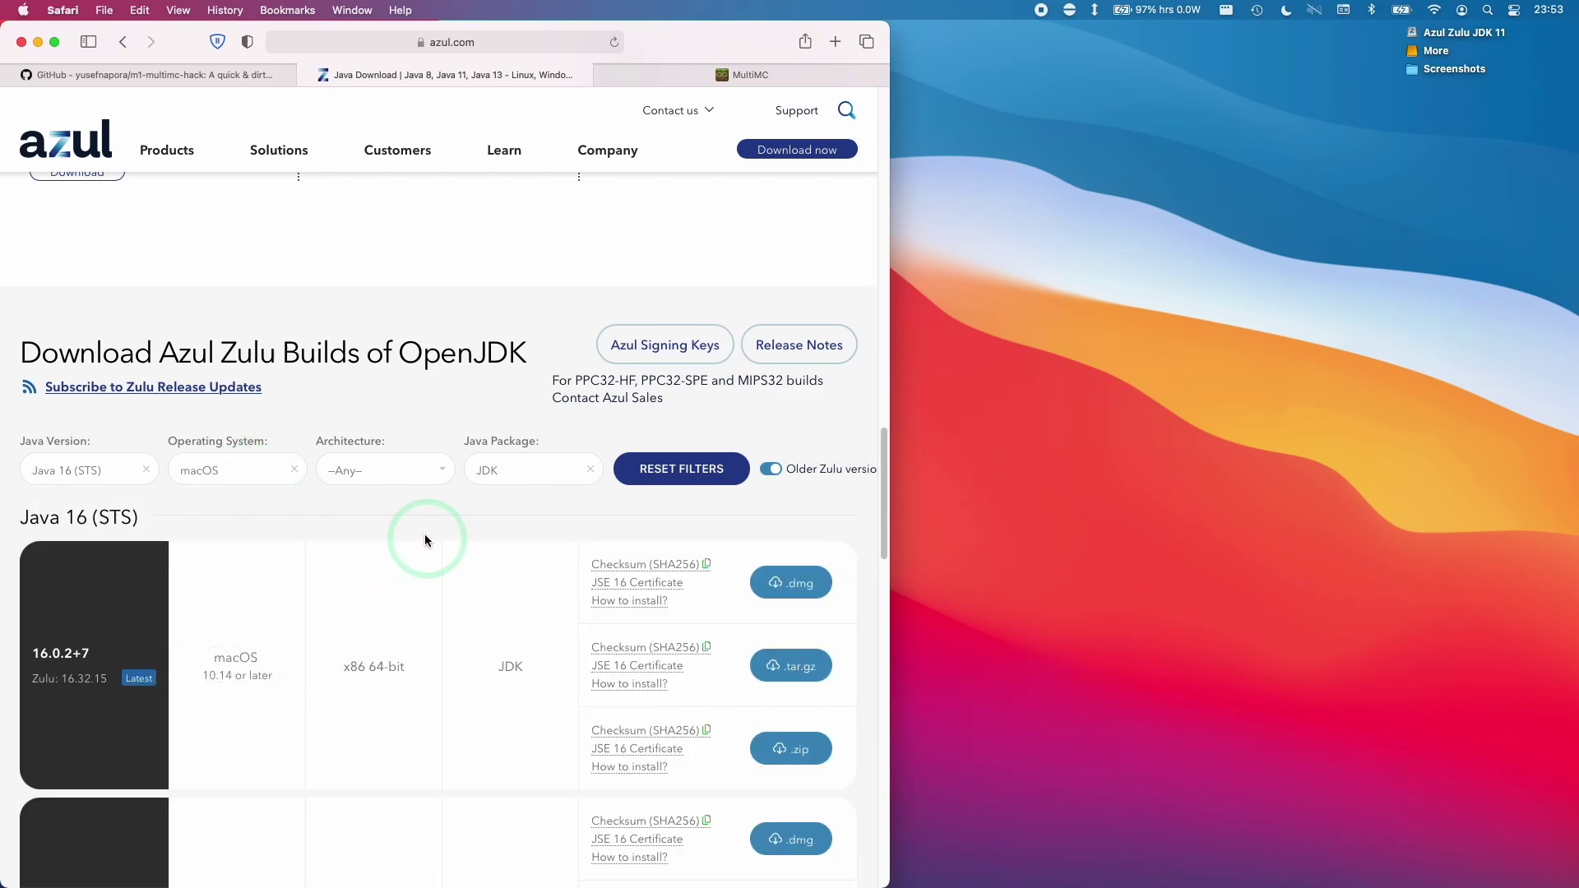
left_click(395, 465)
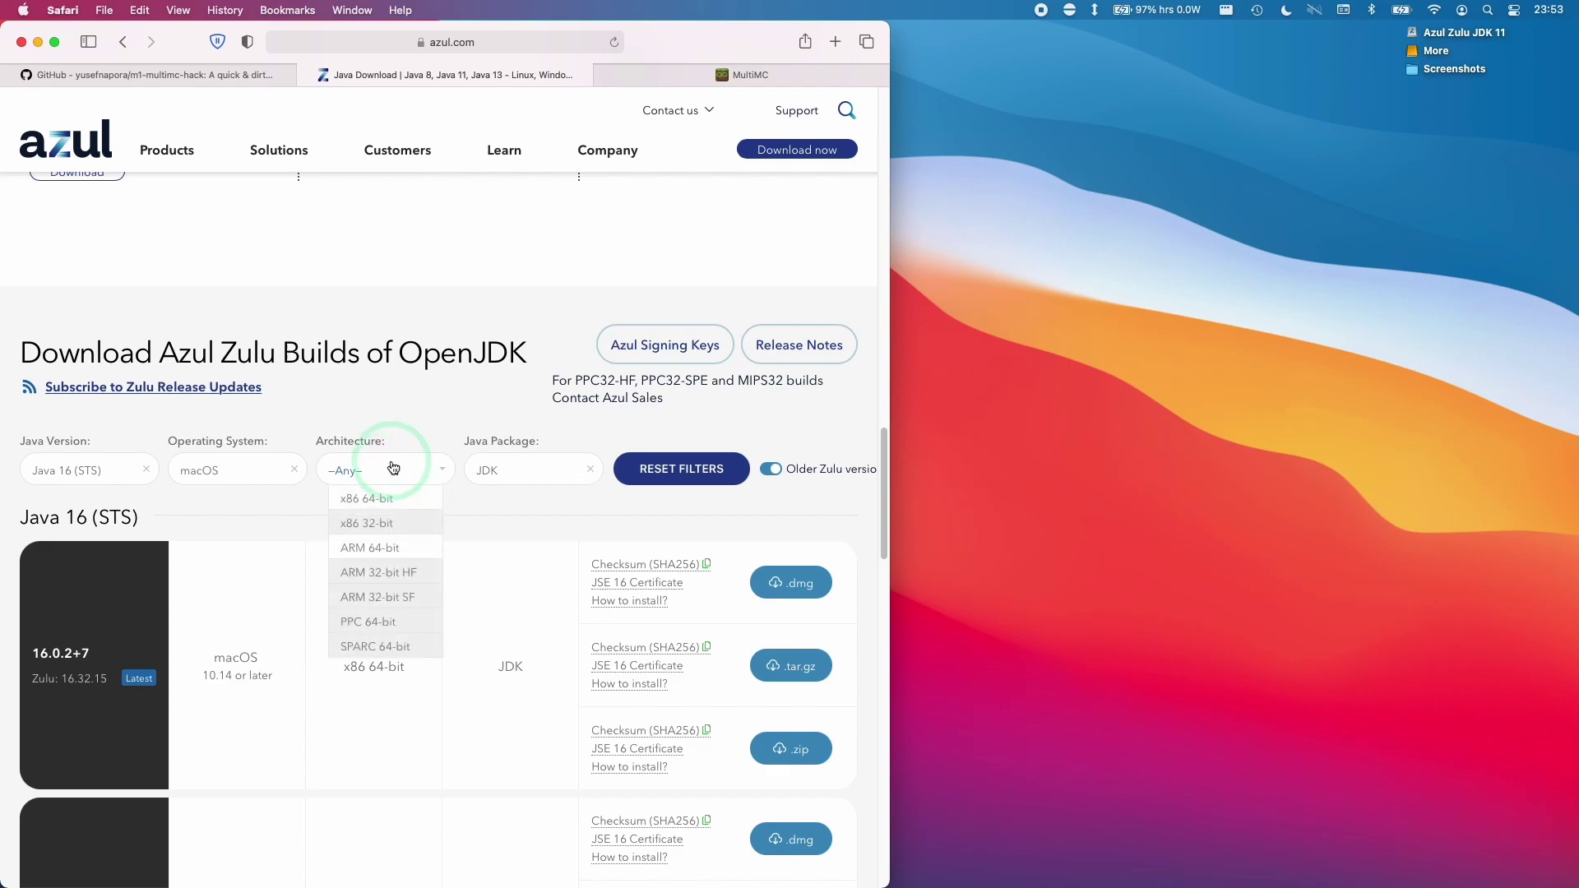
left_click(378, 549)
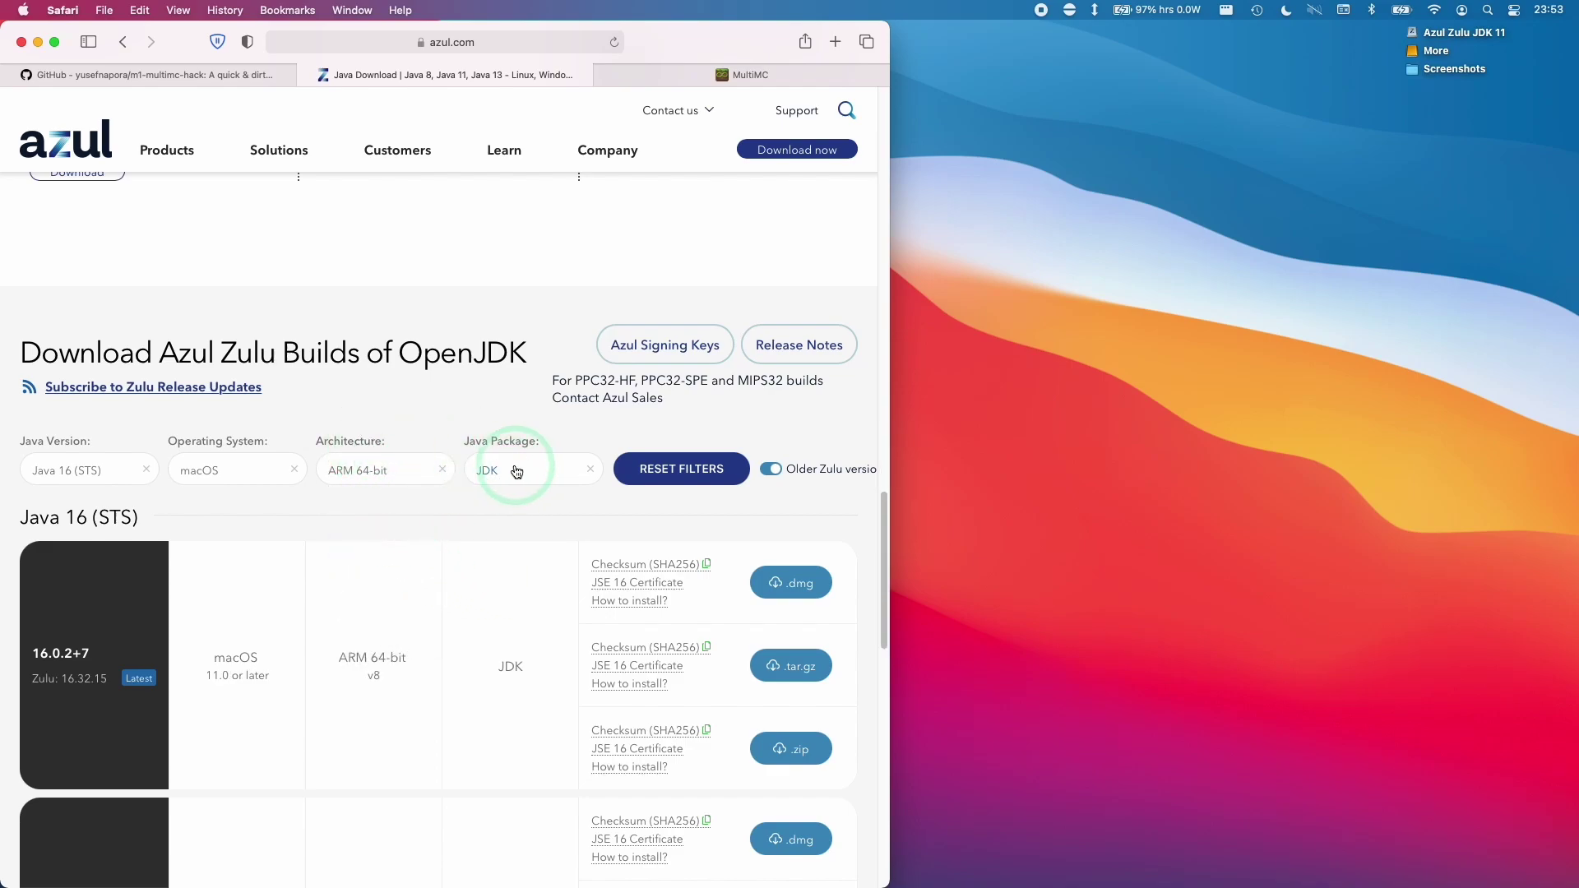
Download the macOS ARM 64-bit JDK 16.0.2+7 .dmg, open it from Downloads and launch the installer package
scroll(536, 588, "down", 3)
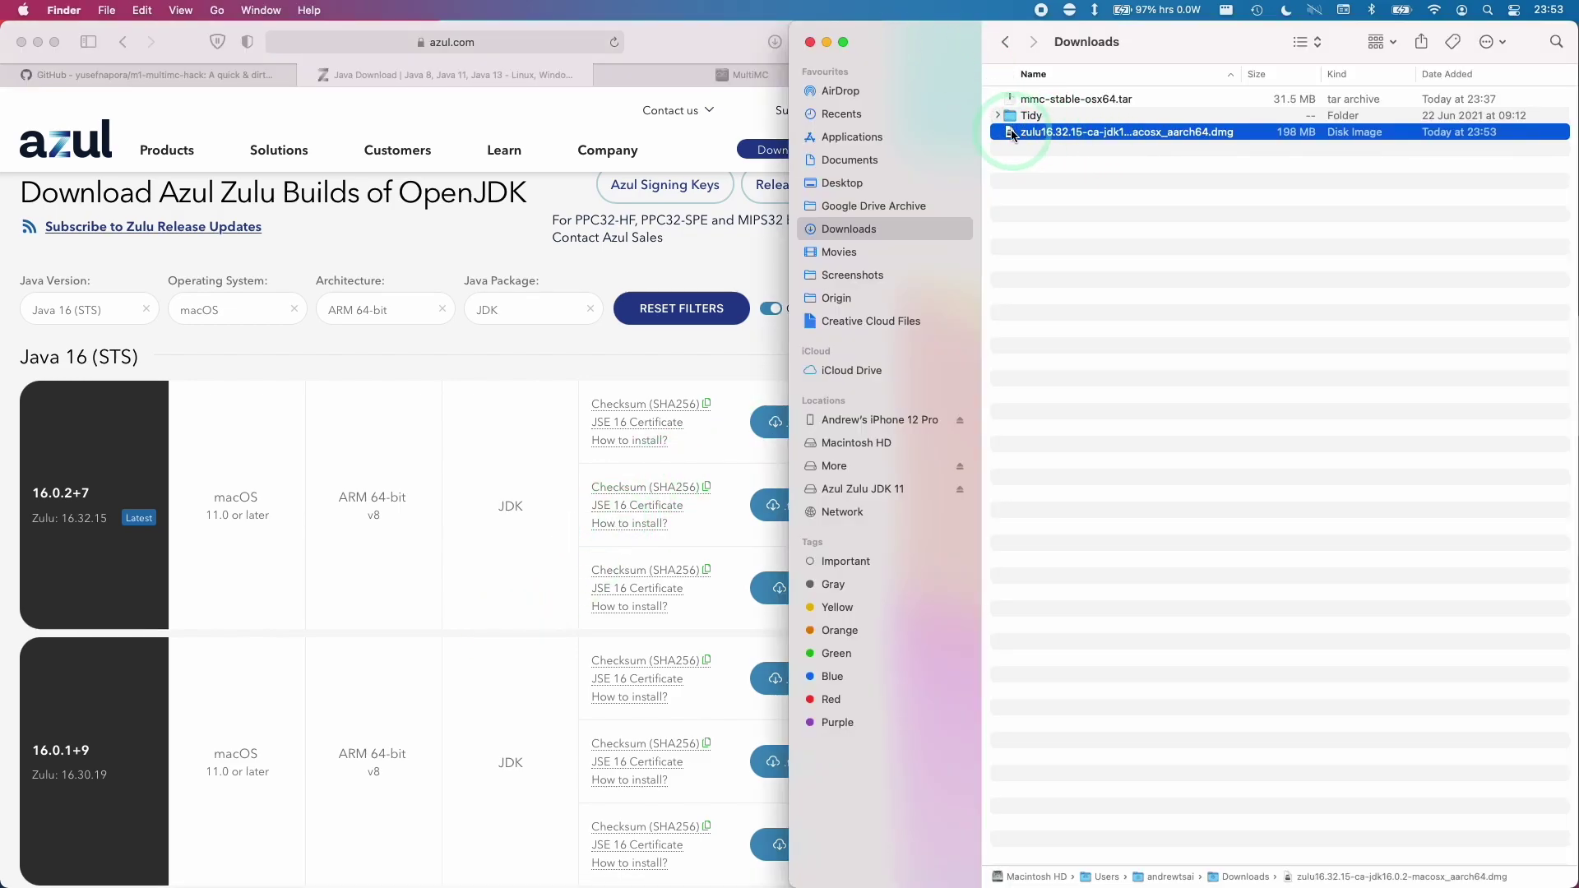
double_click(1042, 131)
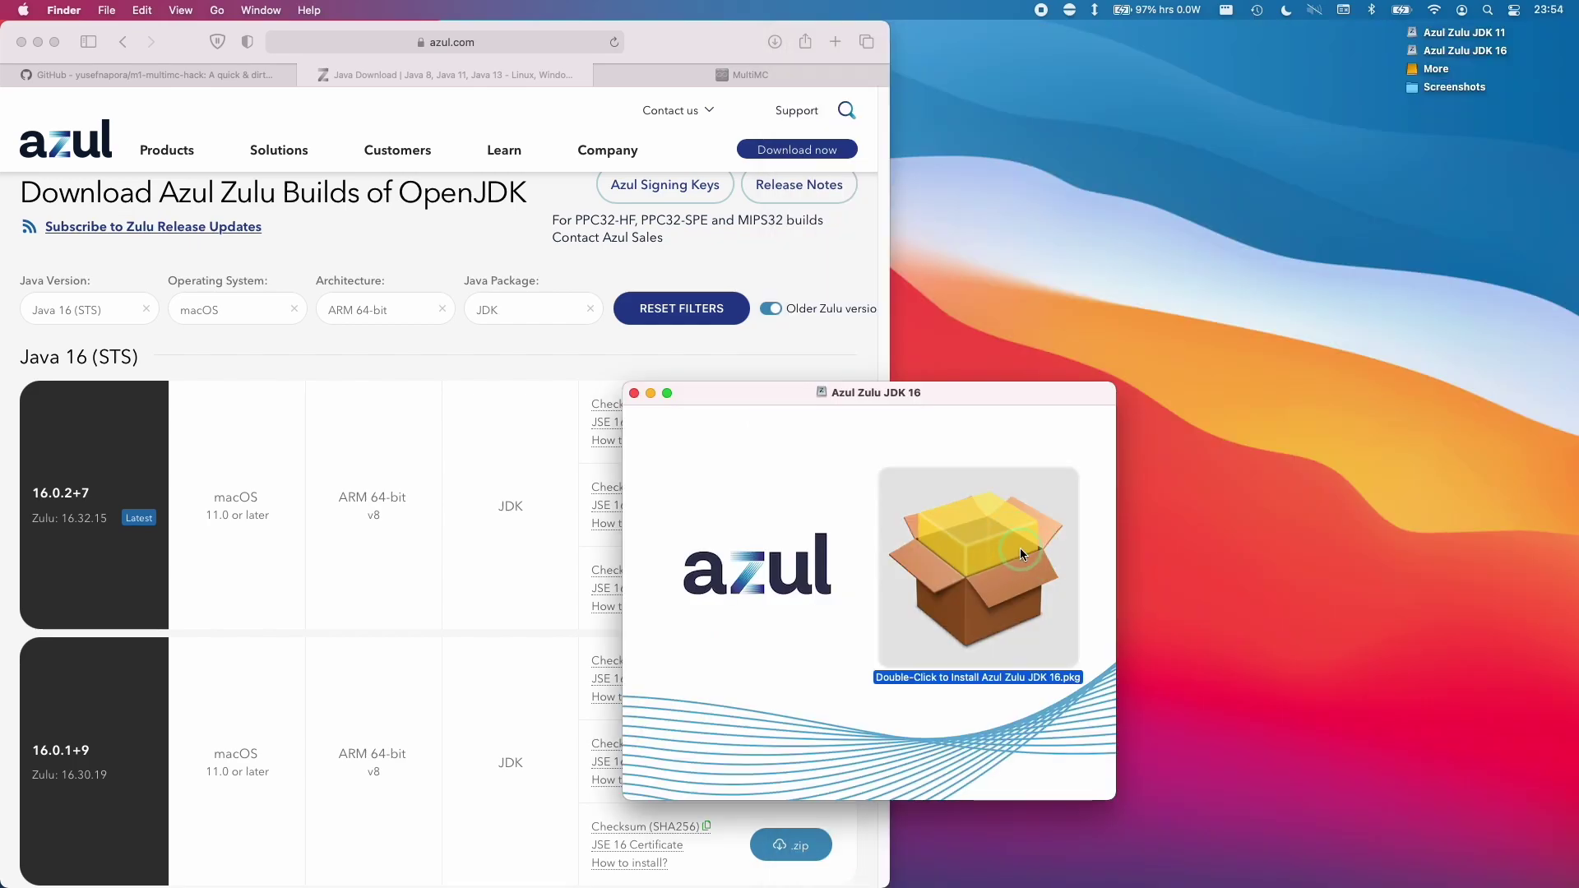
double_click(968, 560)
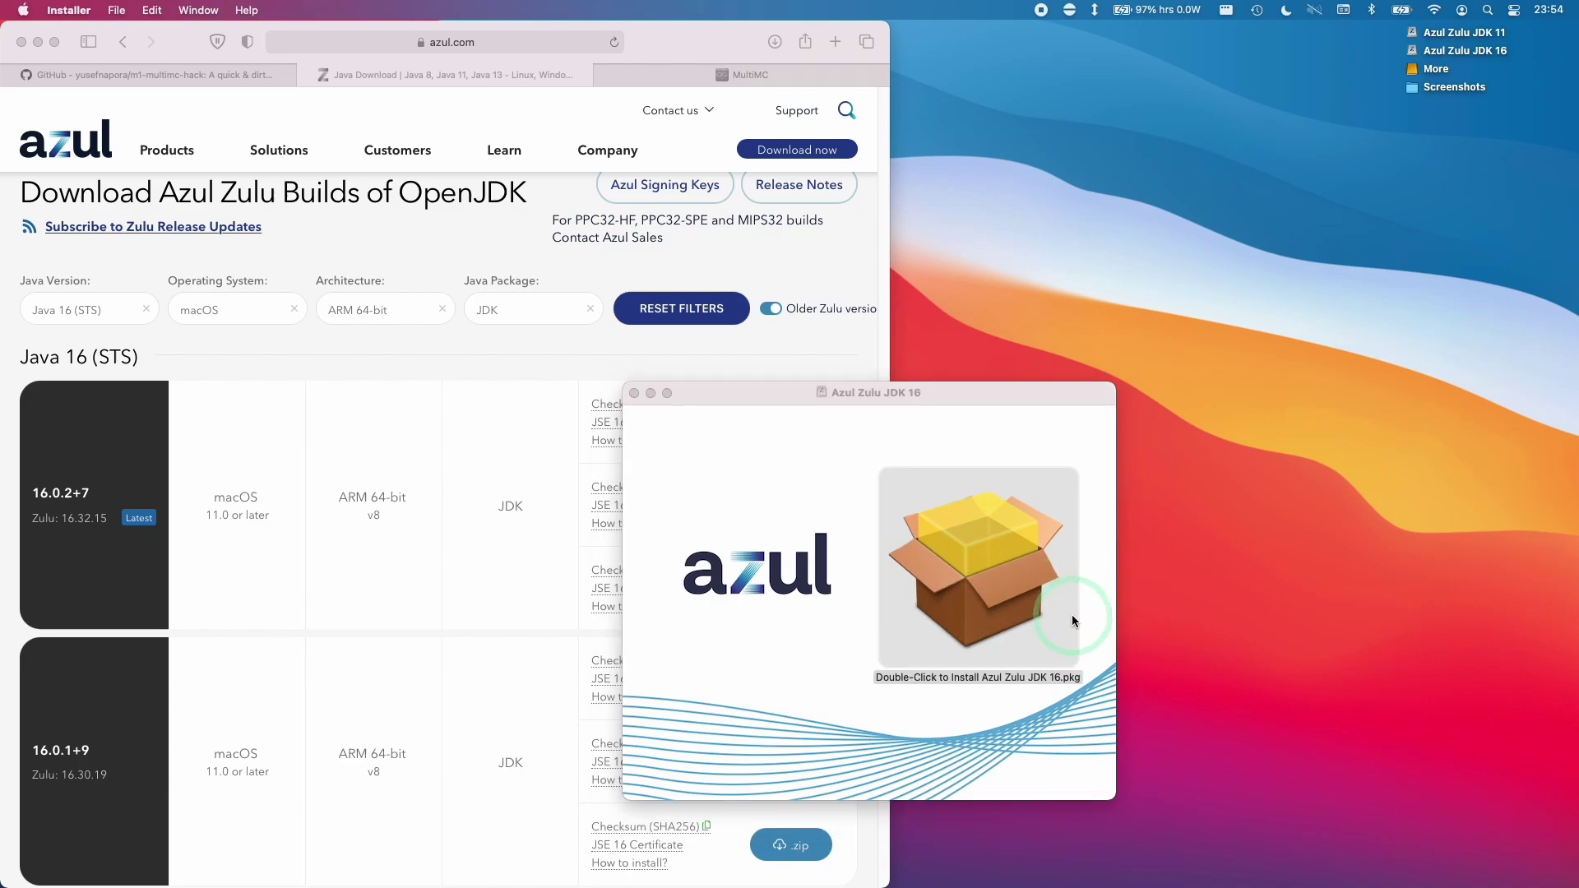
Install Azul Zulu JDK 16 on Macintosh HD, keep the installer files and close the disk image window
left_click(998, 545)
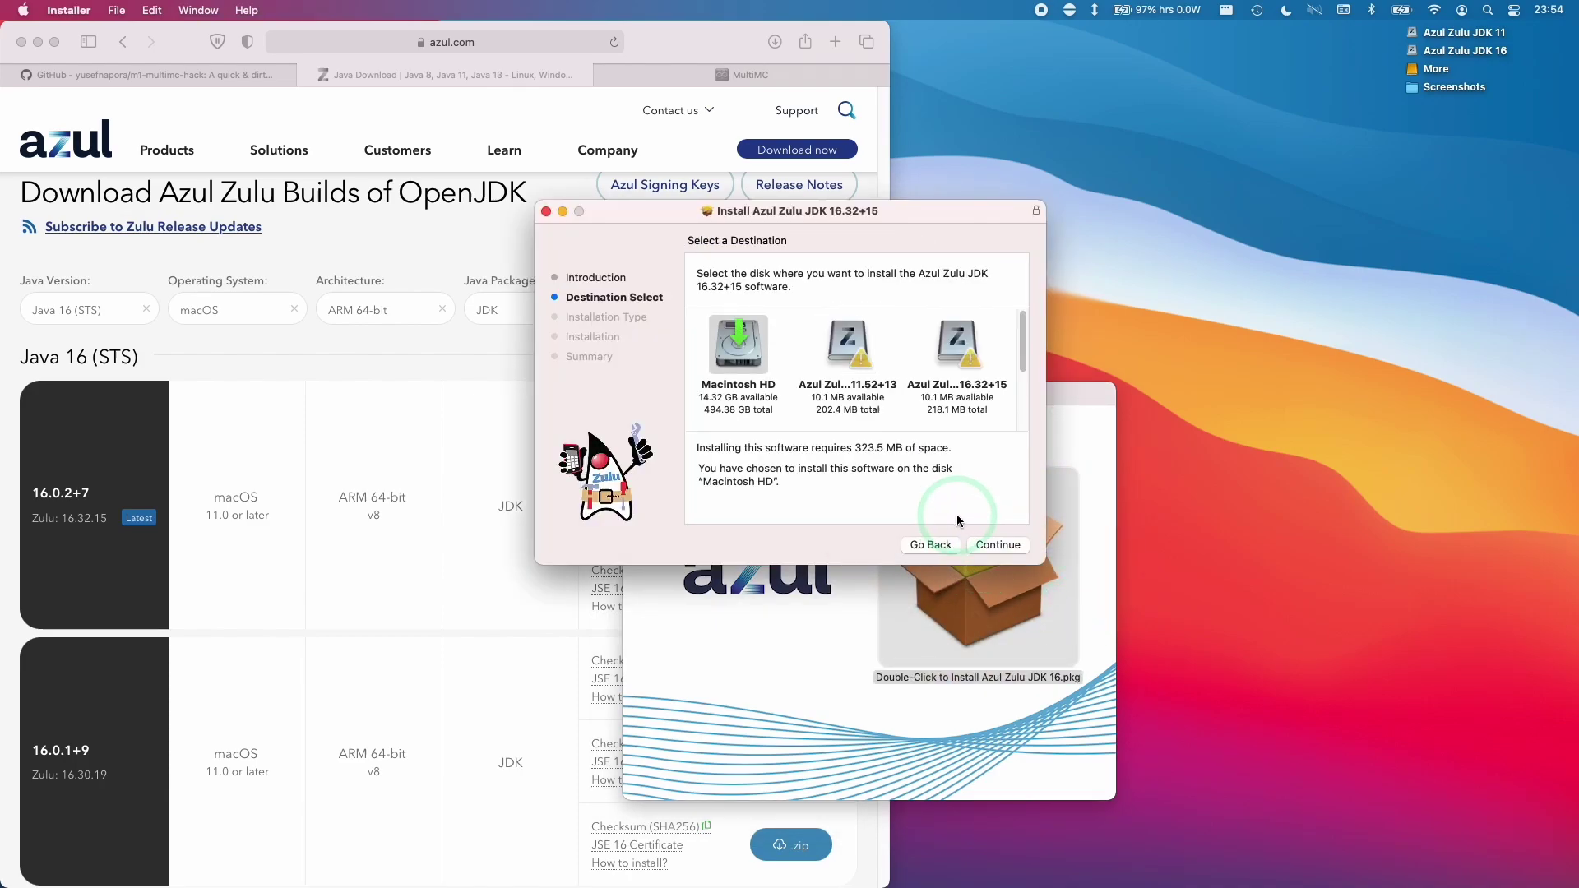
left_click(996, 544)
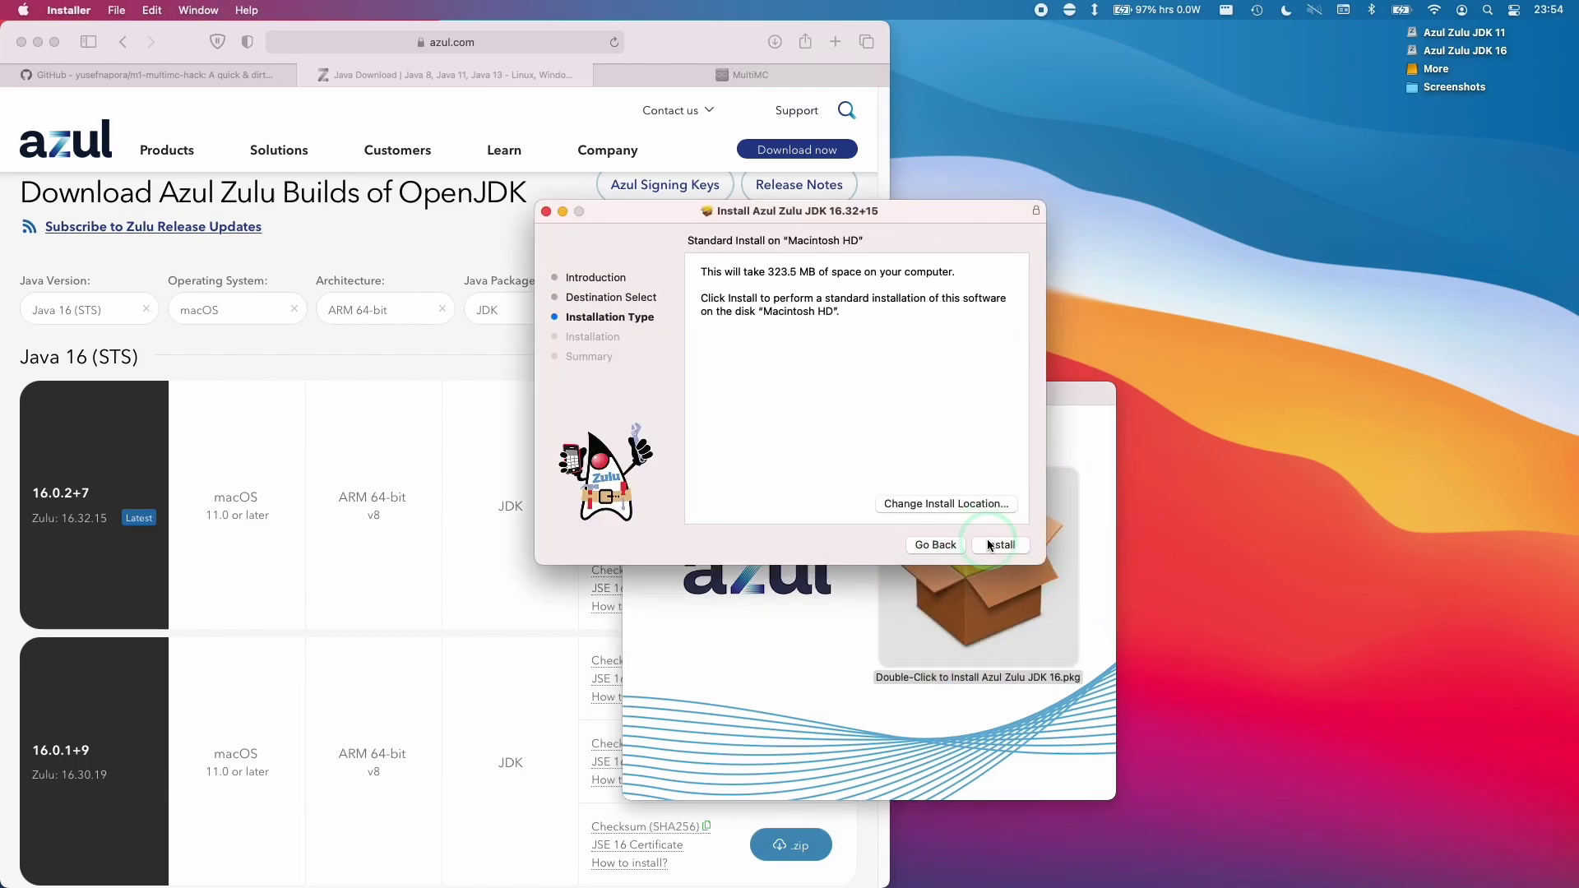
left_click(989, 545)
key("Return")
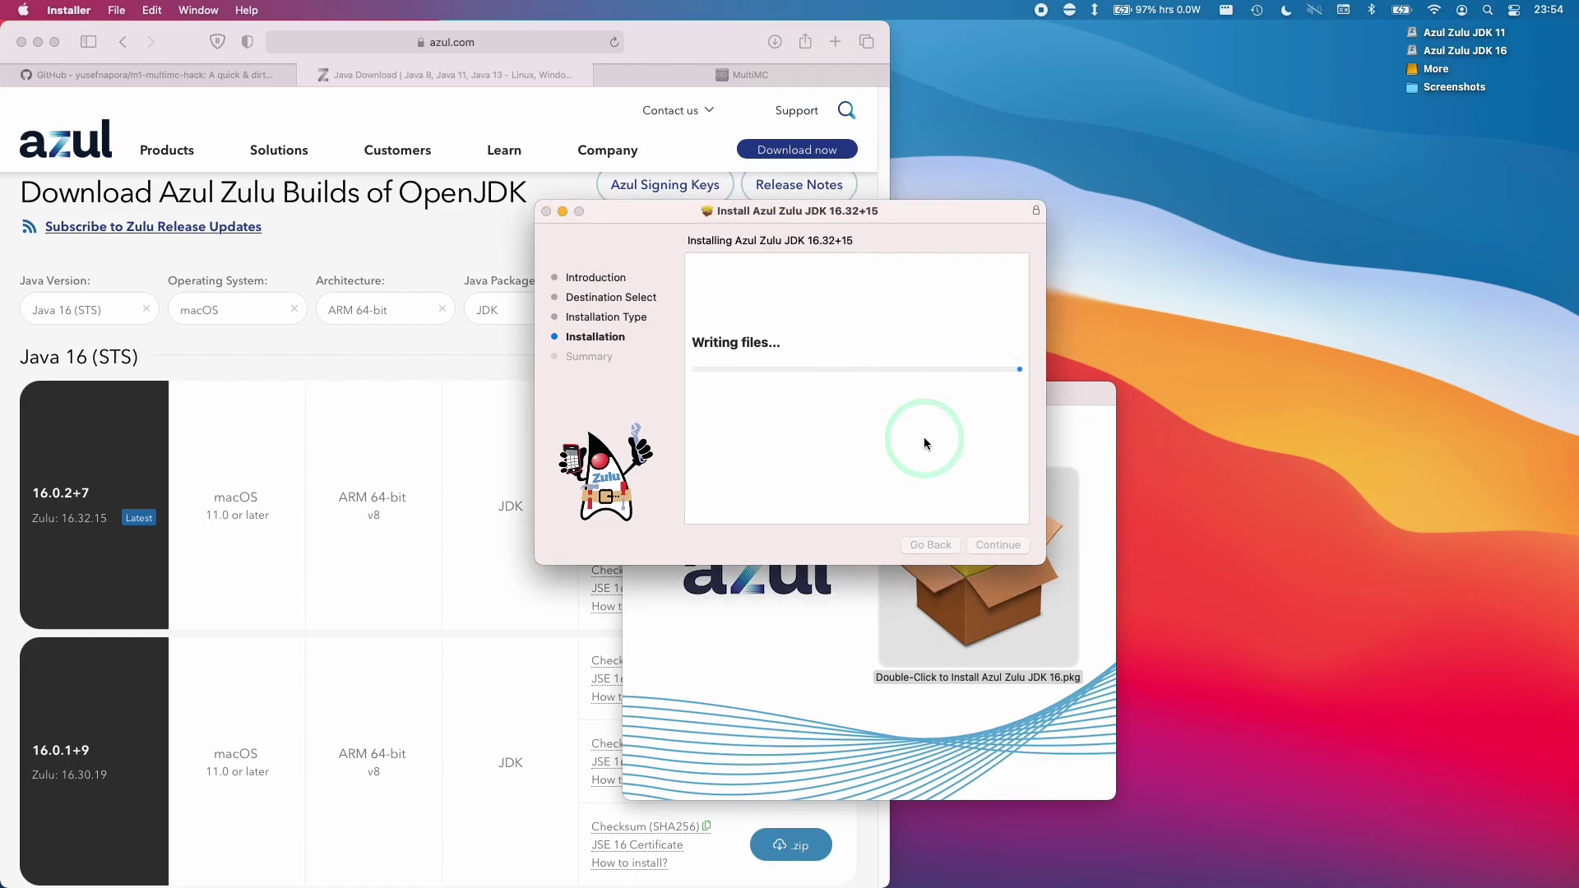
left_click(1002, 544)
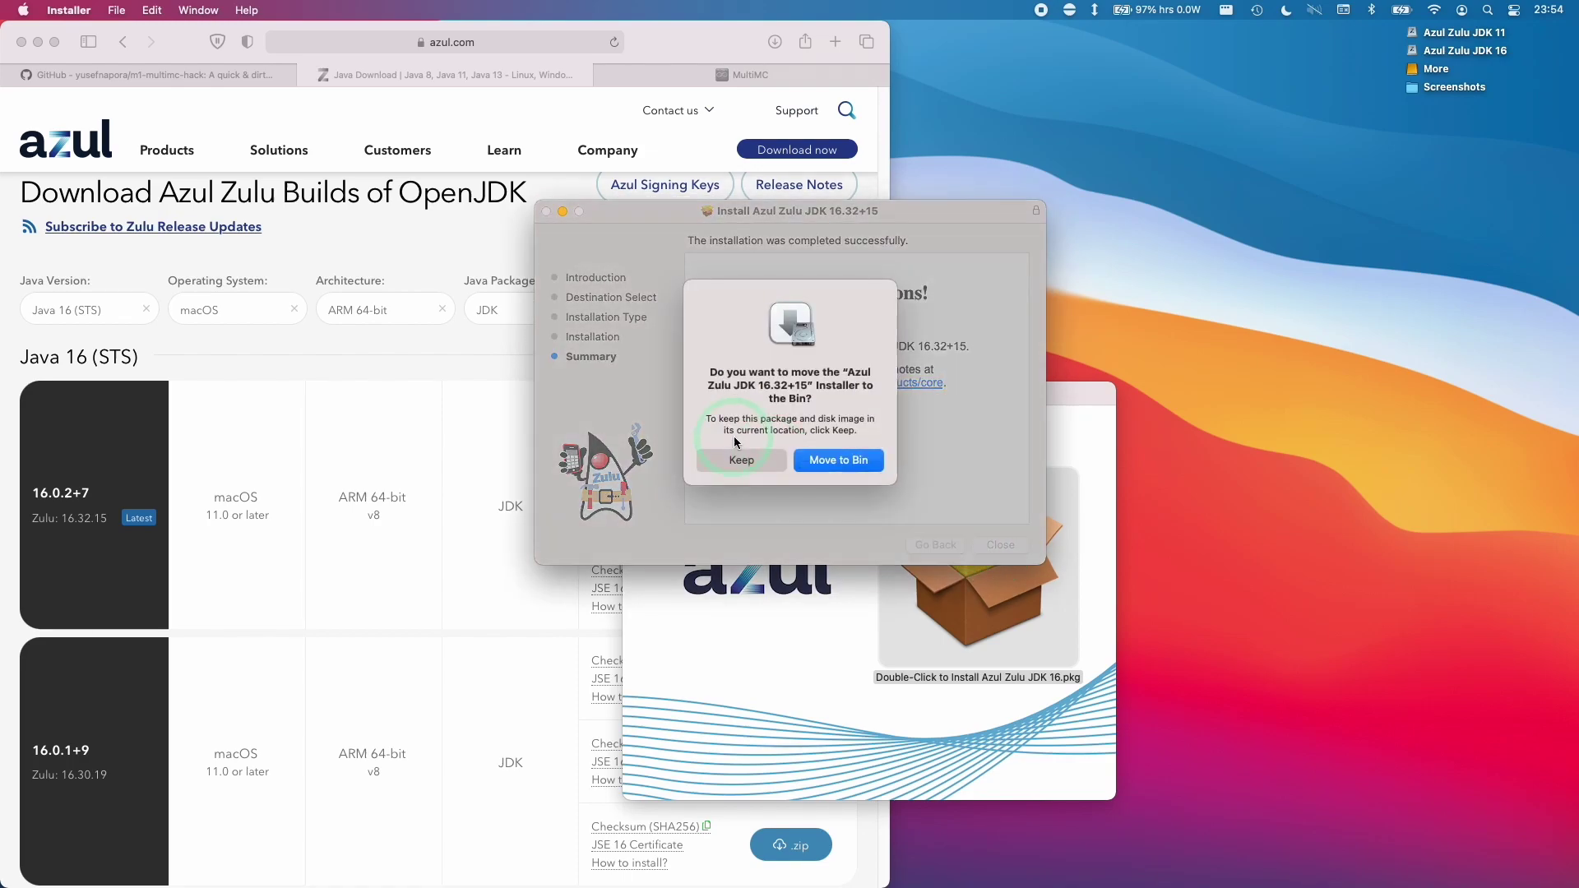
left_click(740, 459)
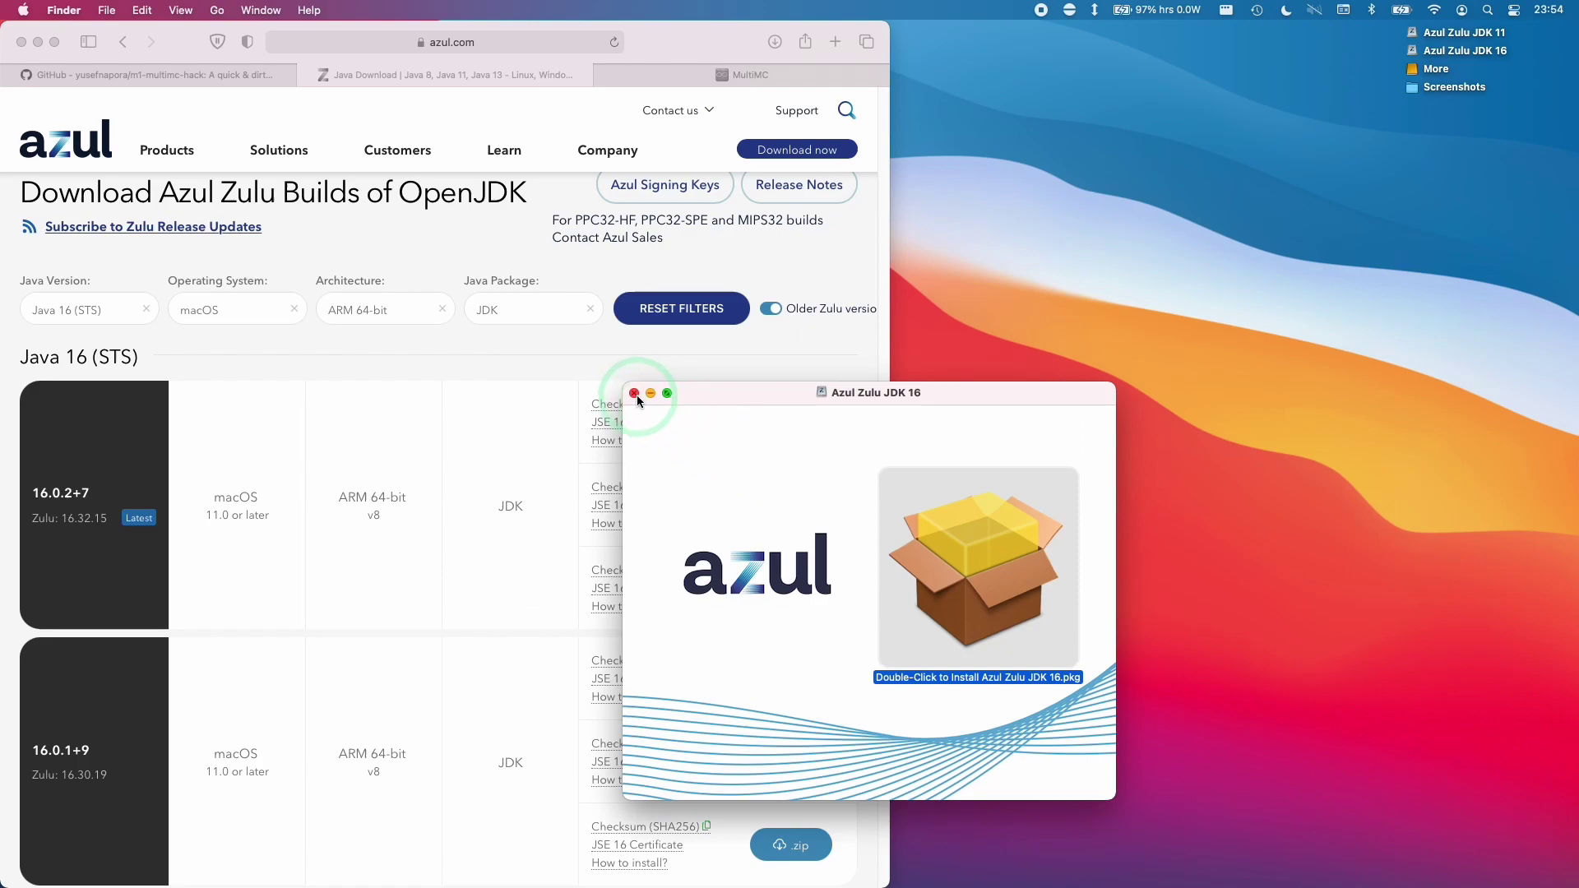
left_click(634, 393)
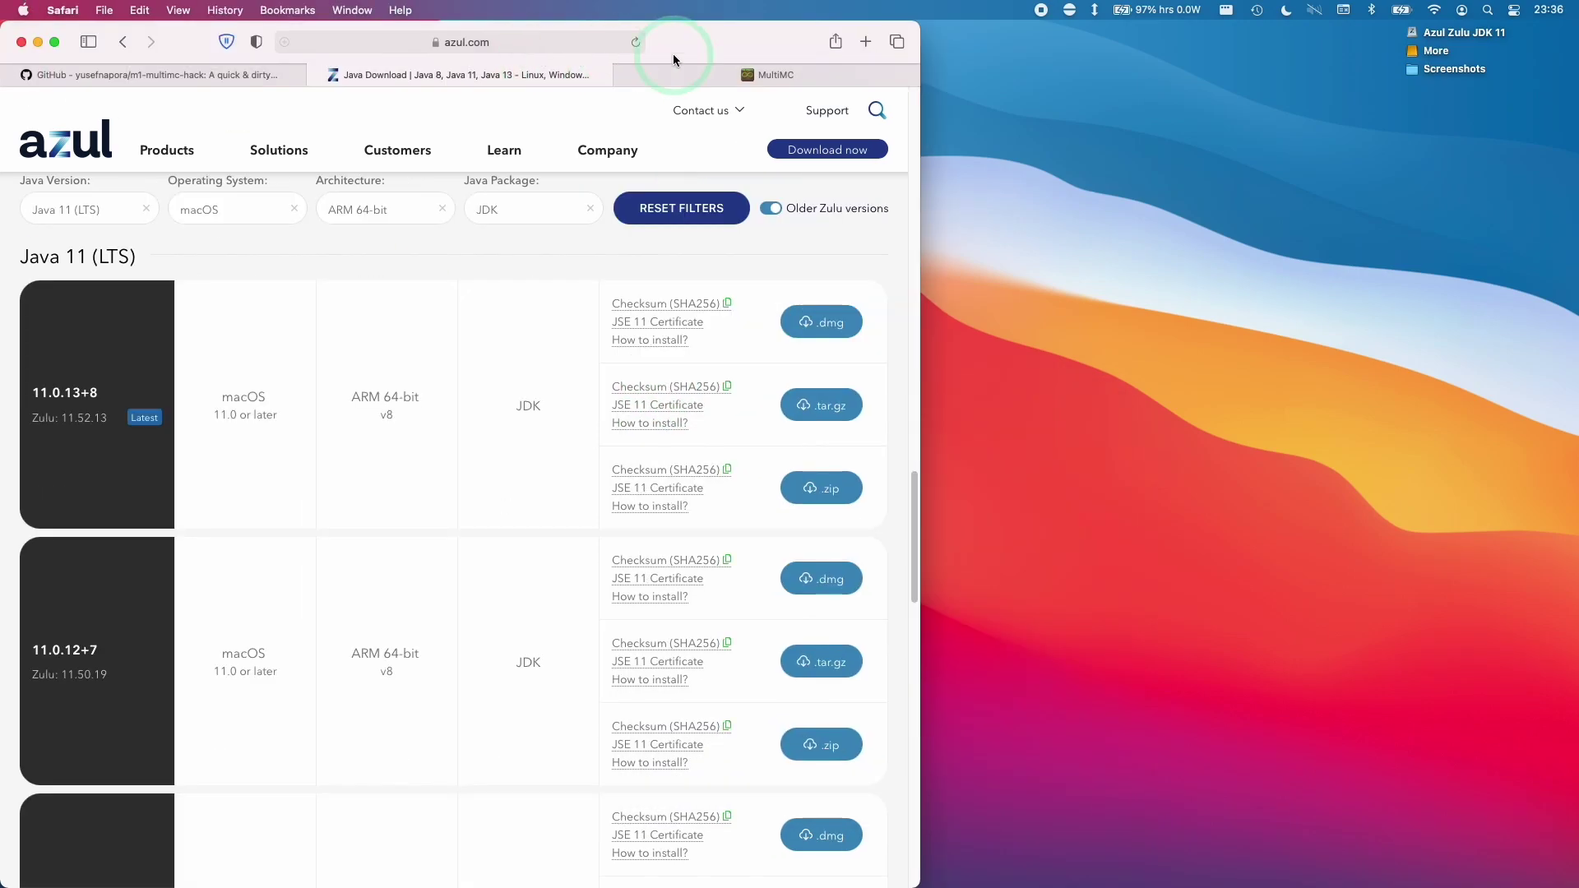
Download the stable 64-bit Mac OS X version of MultiMC from multimc.org, allowing downloads from the site
left_click(683, 72)
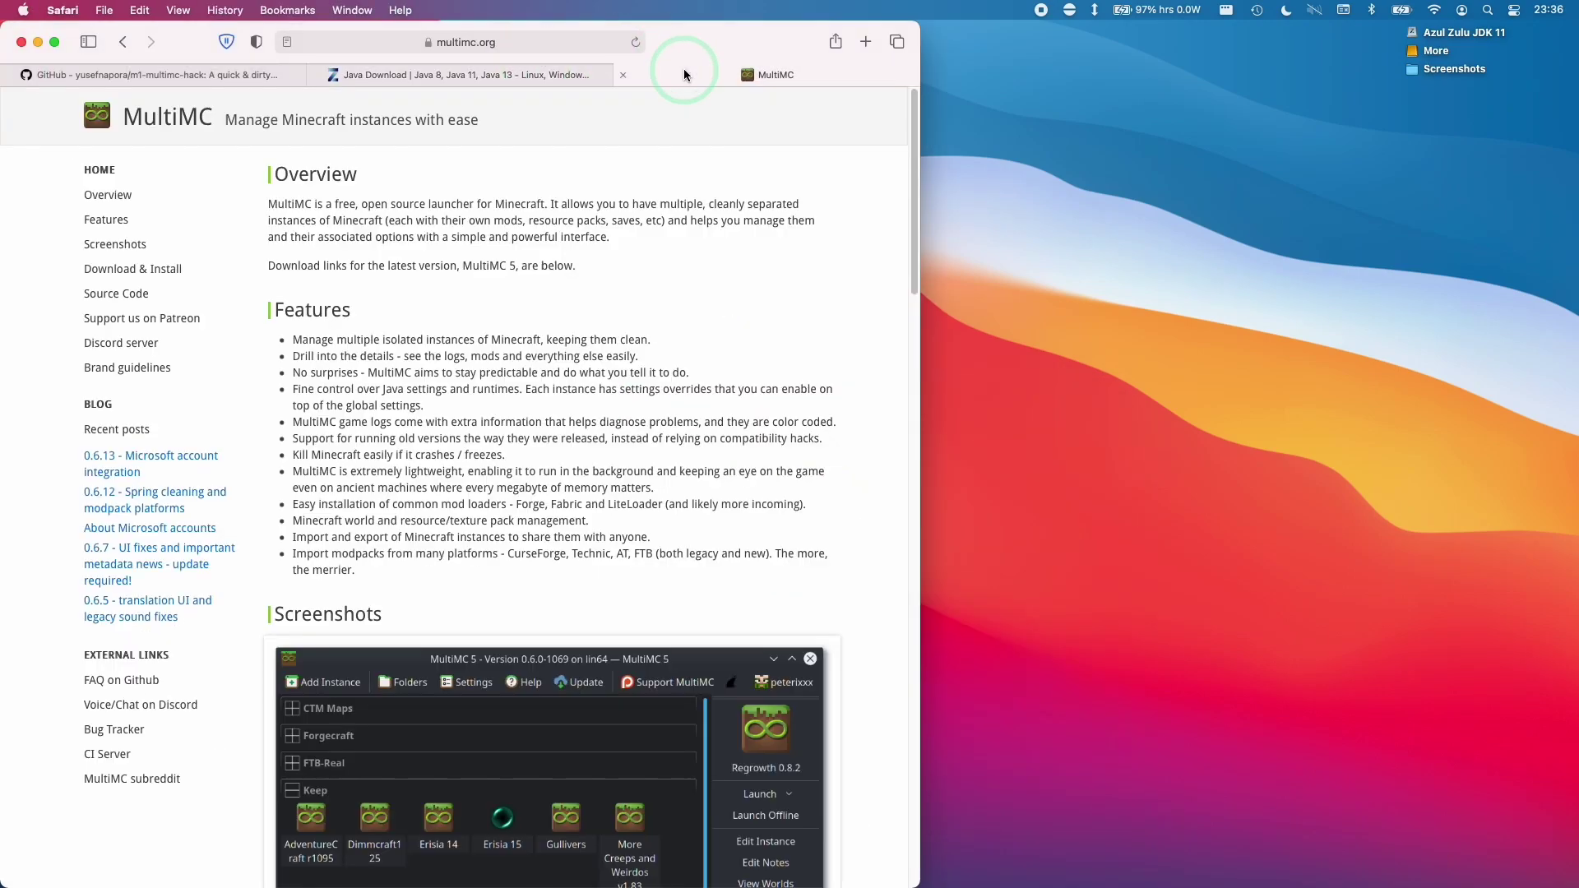
left_click(563, 53)
left_click(777, 234)
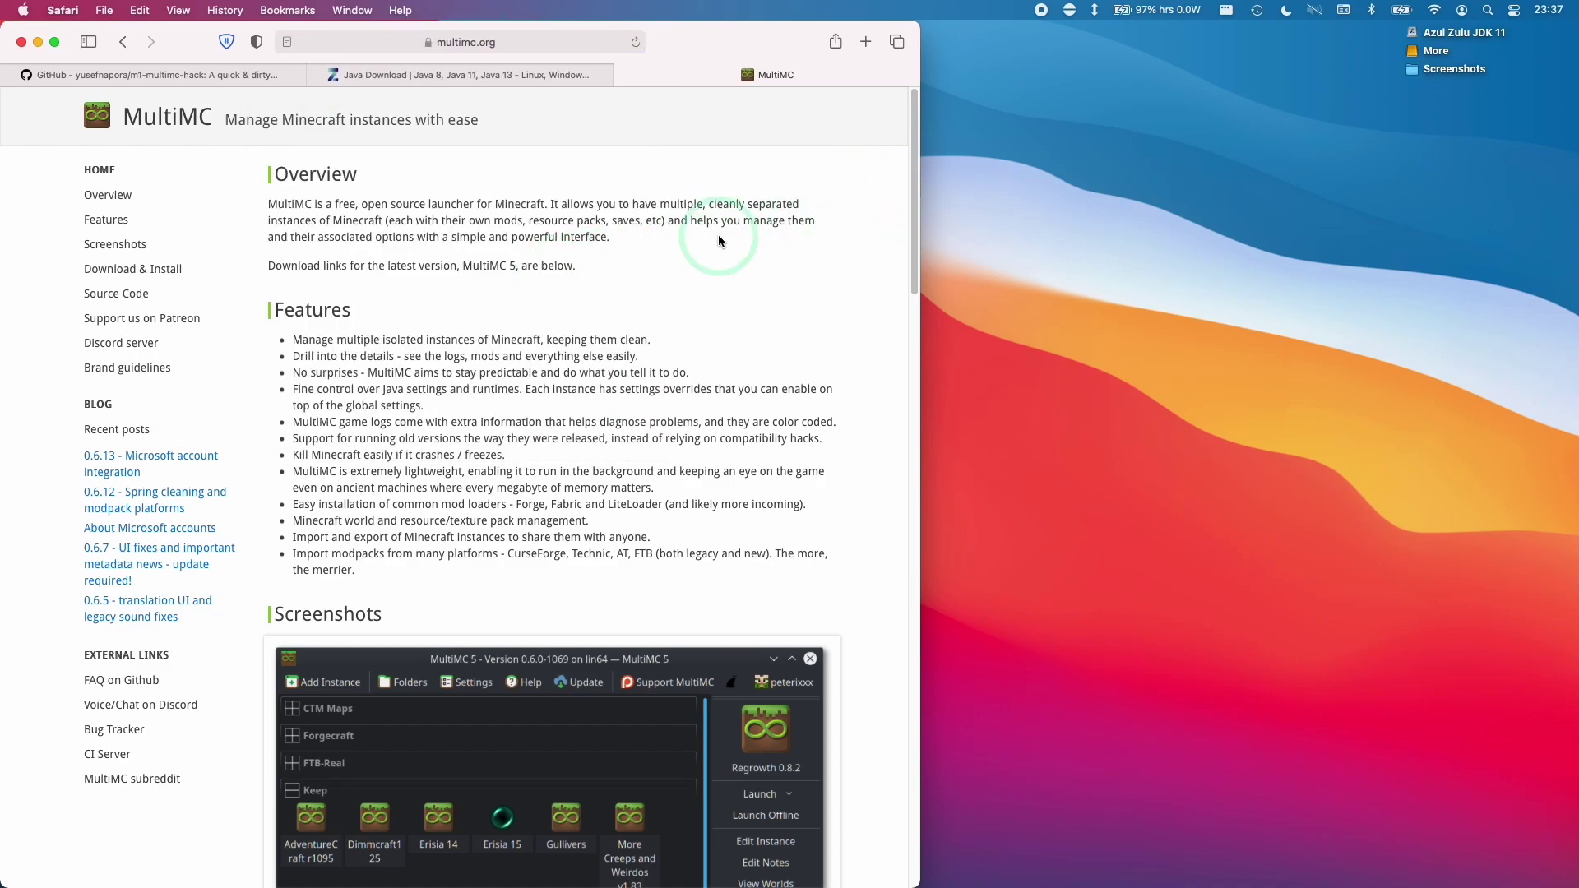
scroll(530, 214, "down", 10)
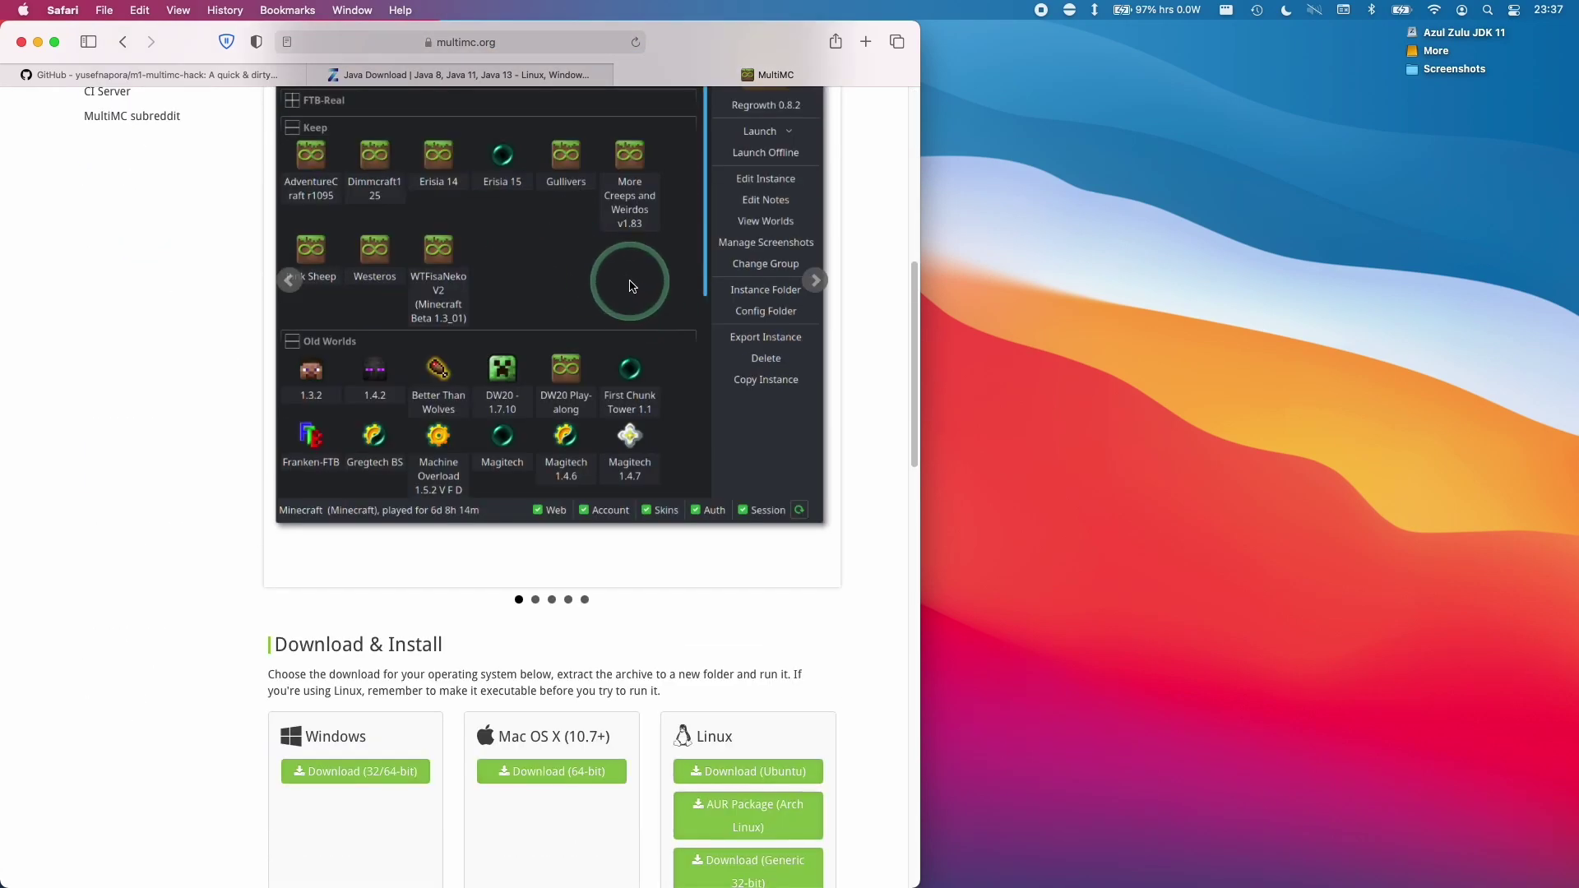
scroll(631, 285, "down", 4)
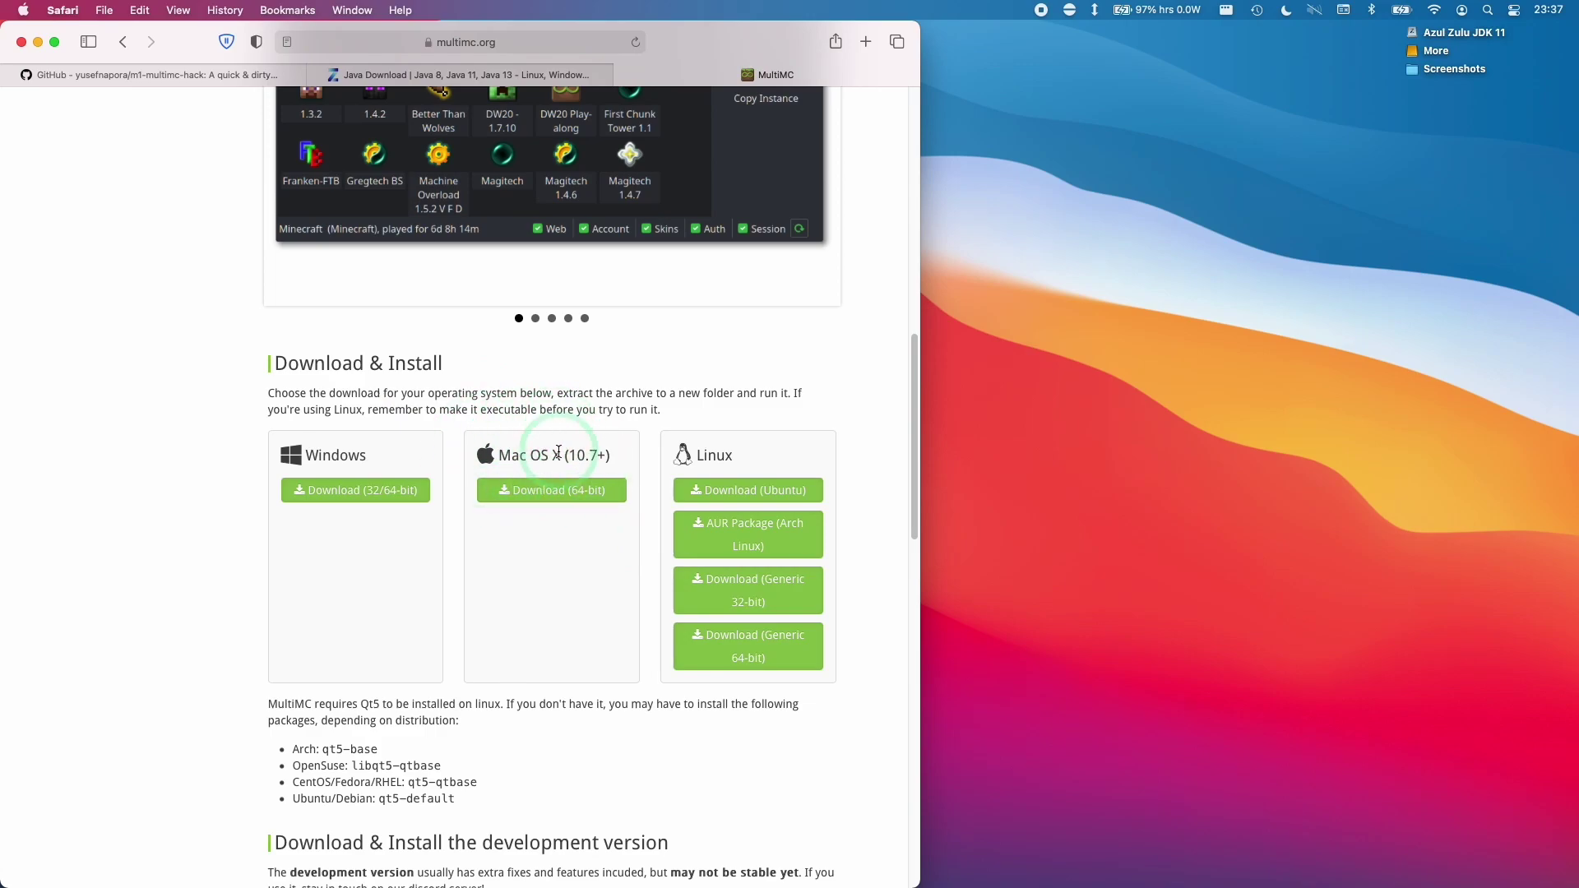
left_click(549, 491)
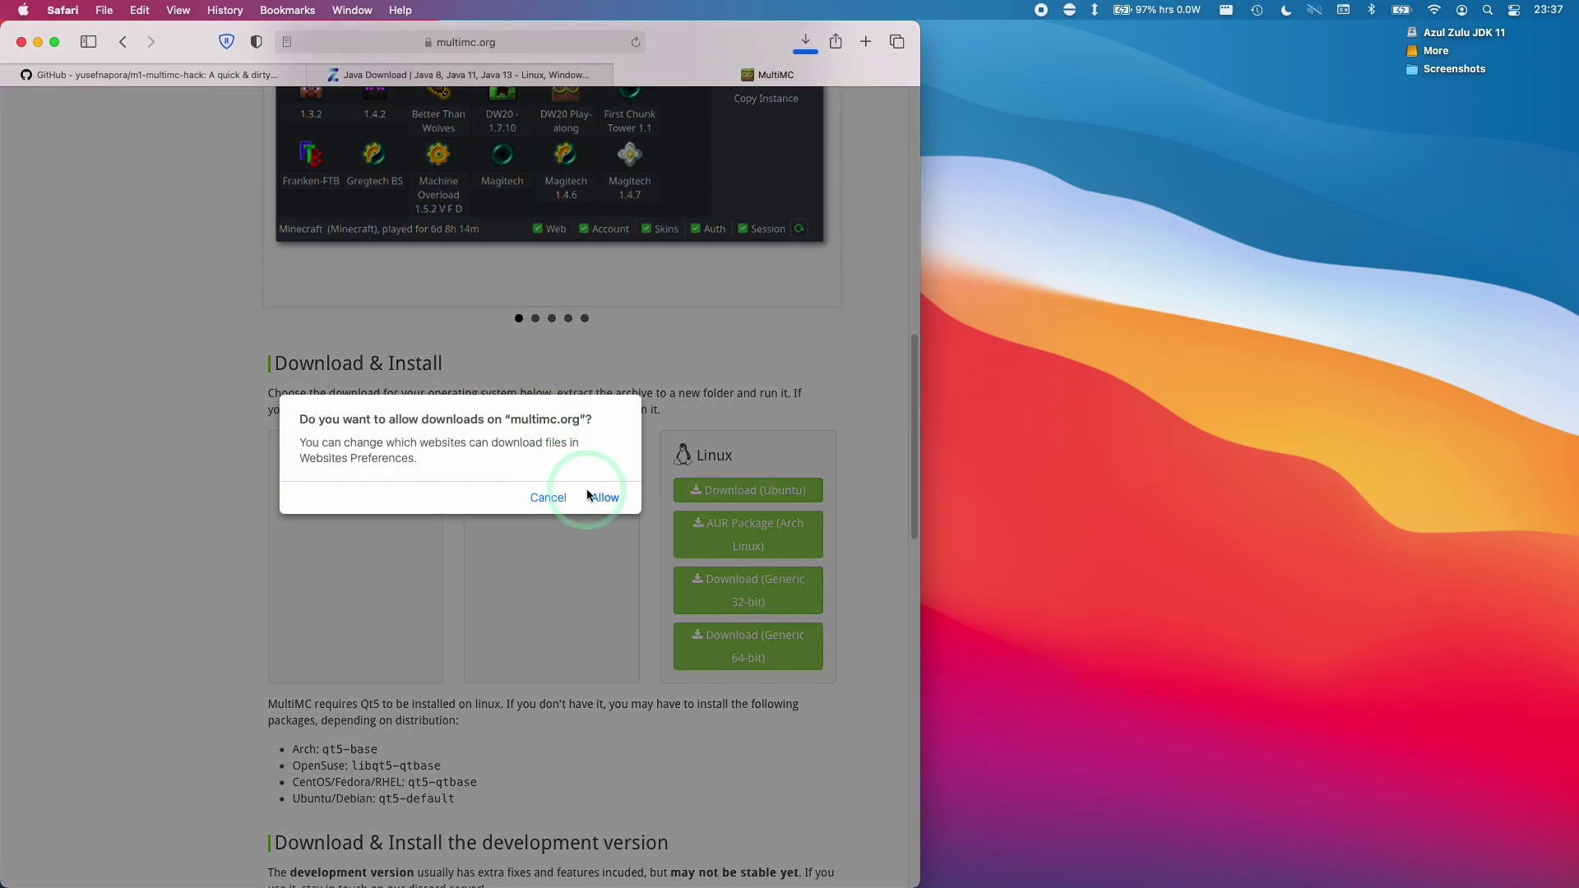
left_click(599, 497)
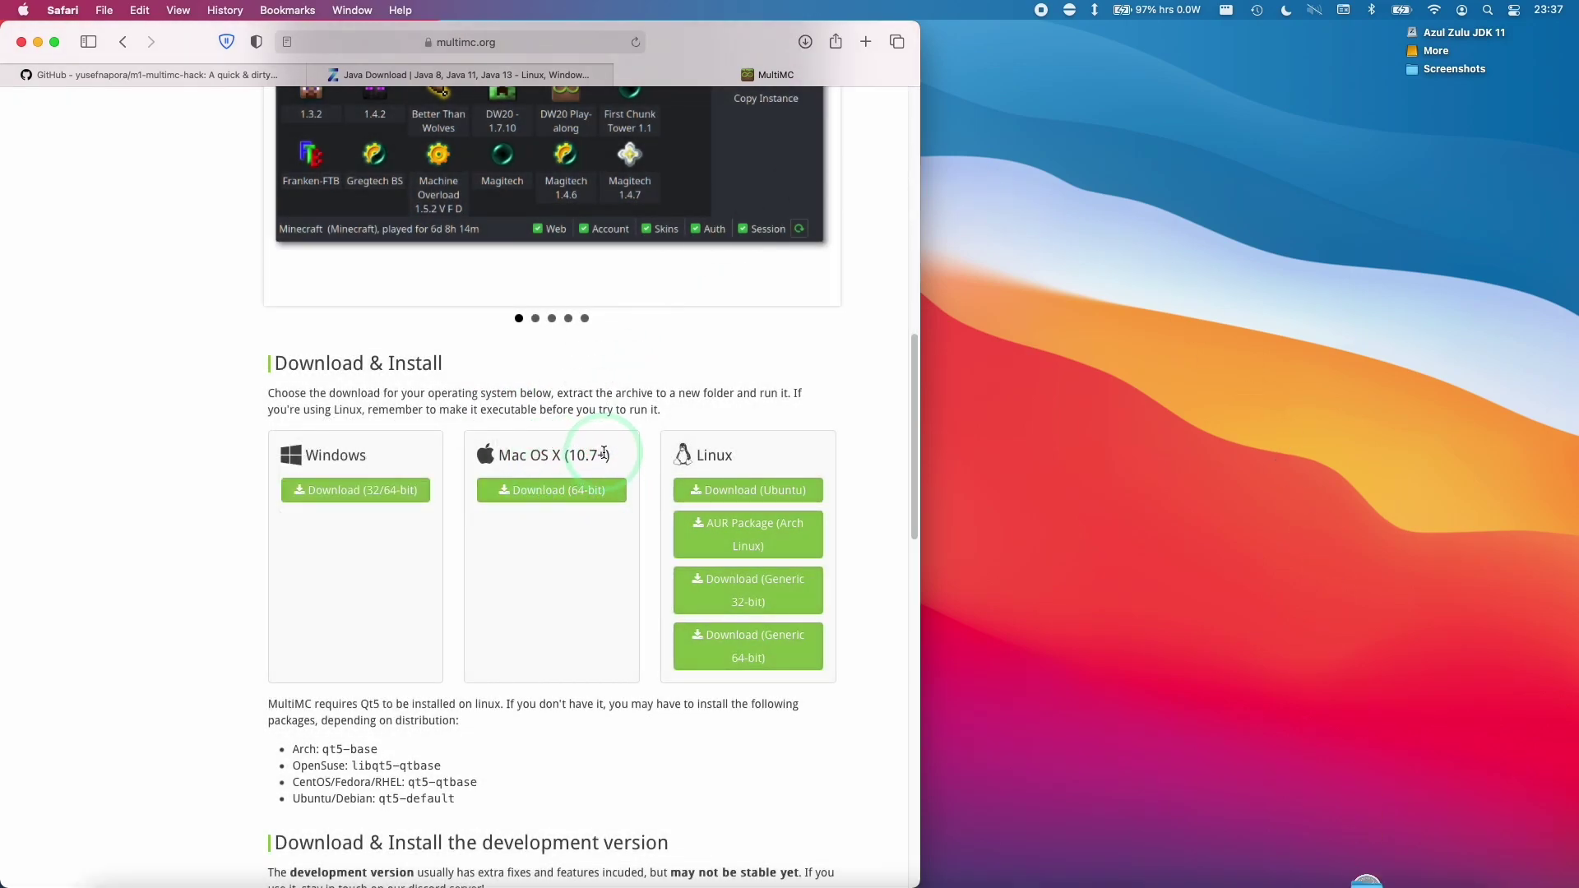
Show the downloaded mmc-stable-osx64.tar in the Downloads folder and extract the MultiMC app from it
scroll(604, 453, "down", 2)
left_click(805, 41)
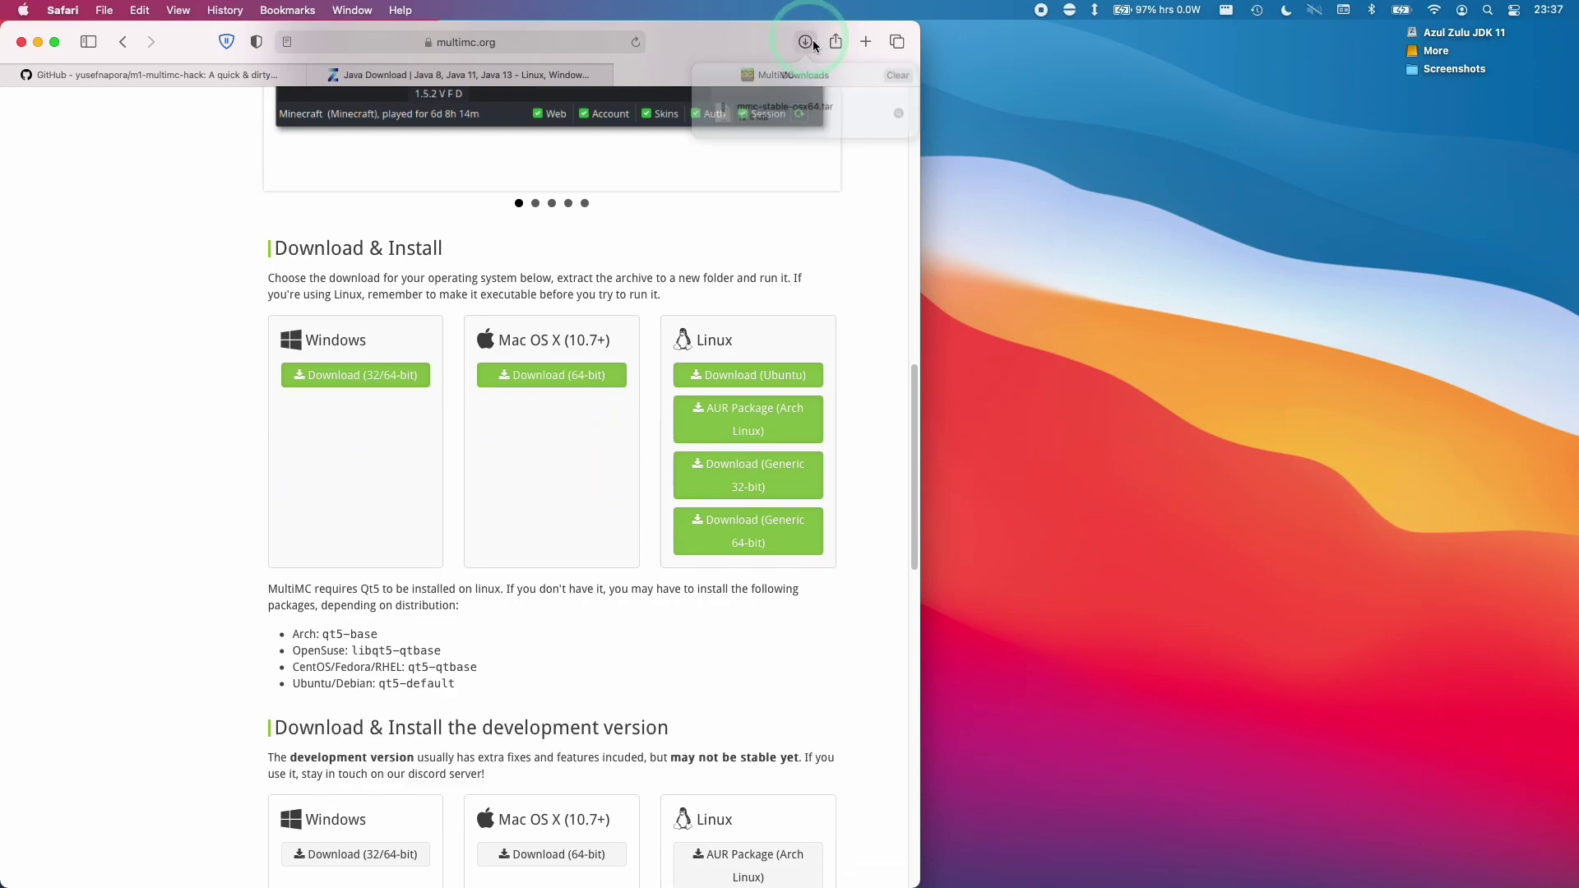
left_click(915, 121)
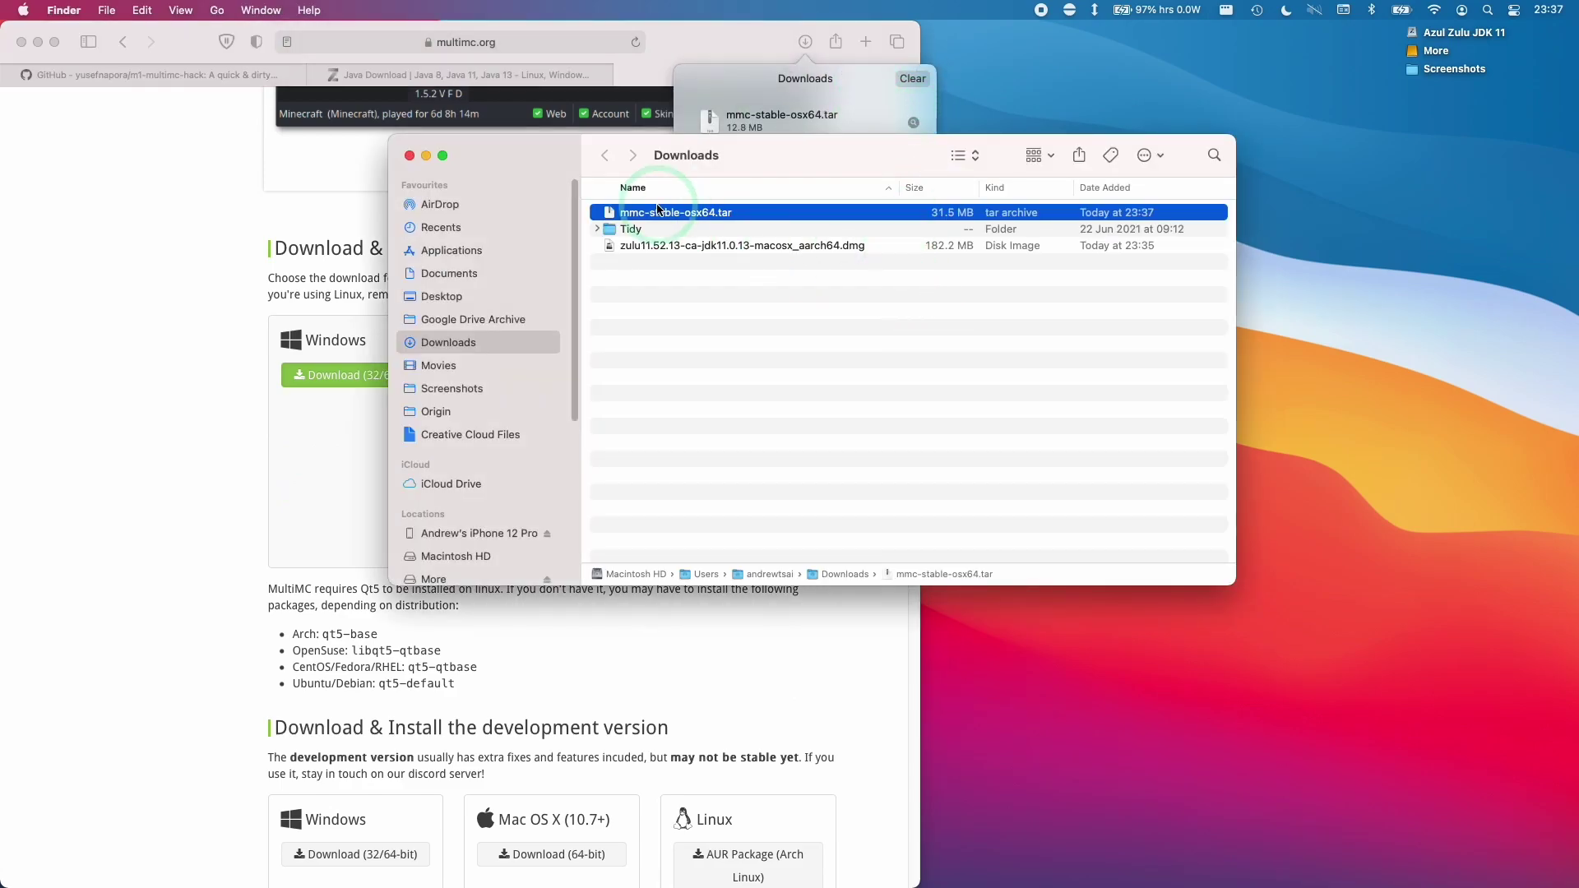
double_click(657, 216)
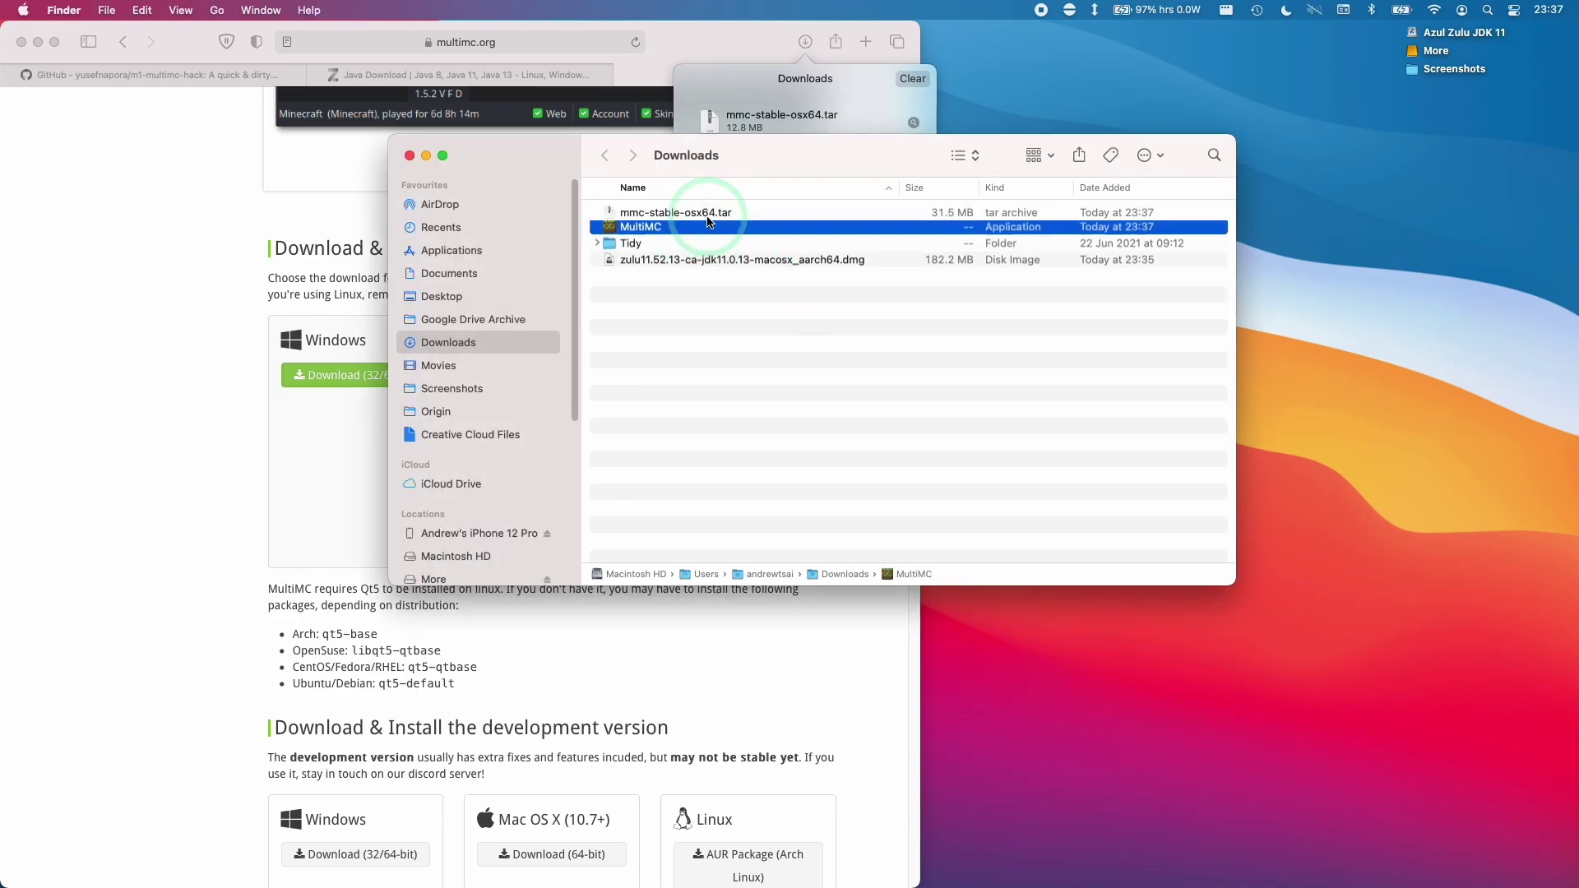
Move the extracted MultiMC app from Downloads into the Applications folder and open that folder
left_click(650, 230)
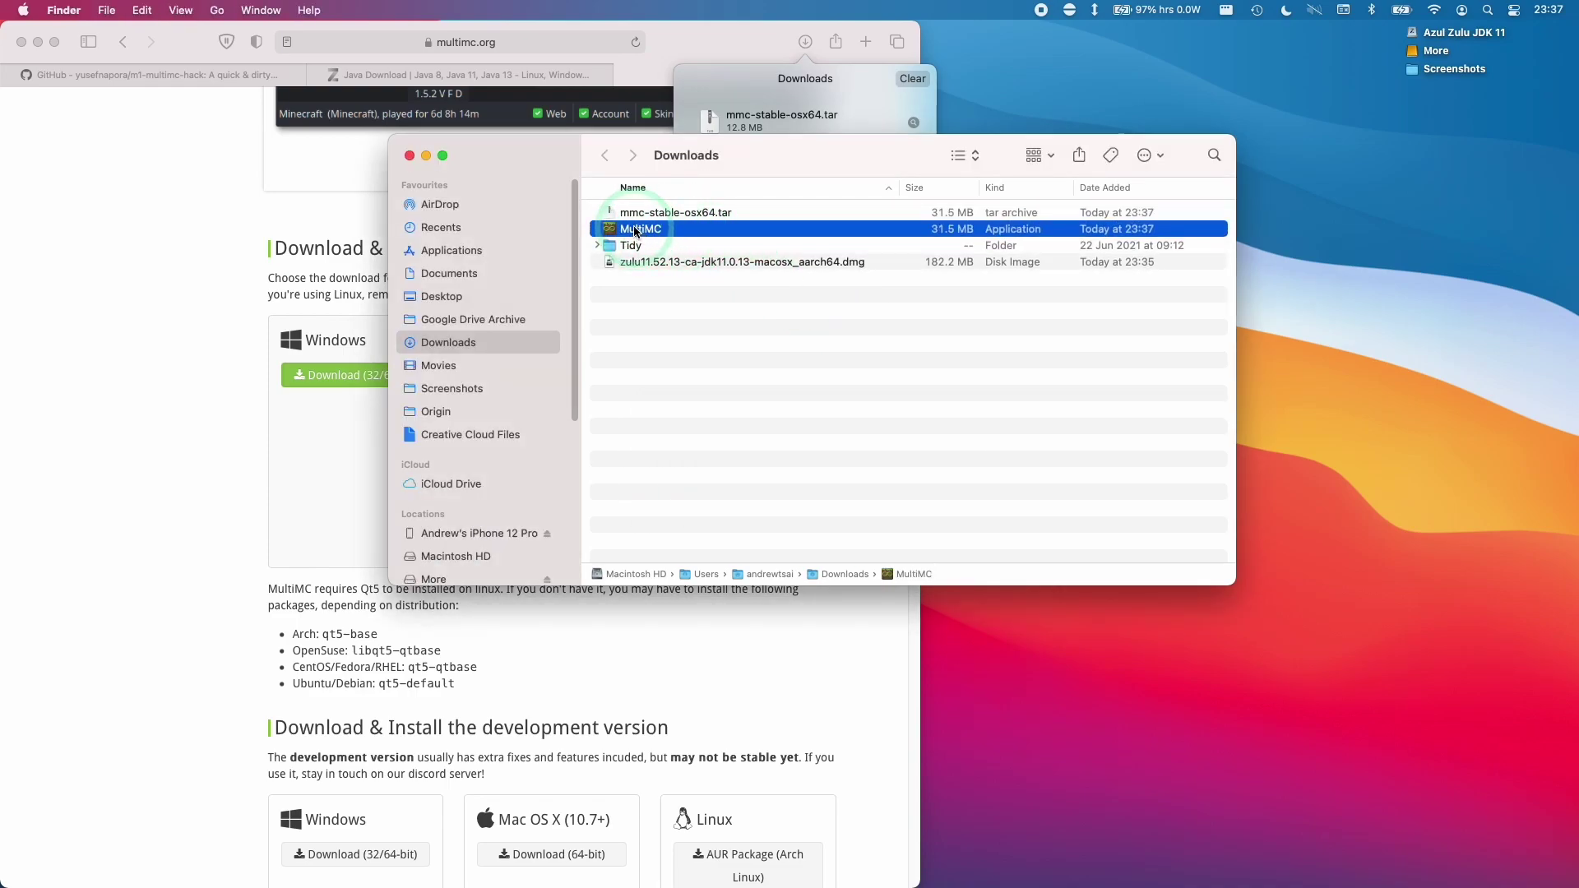
left_click_drag(641, 233, 462, 256)
left_click(462, 256)
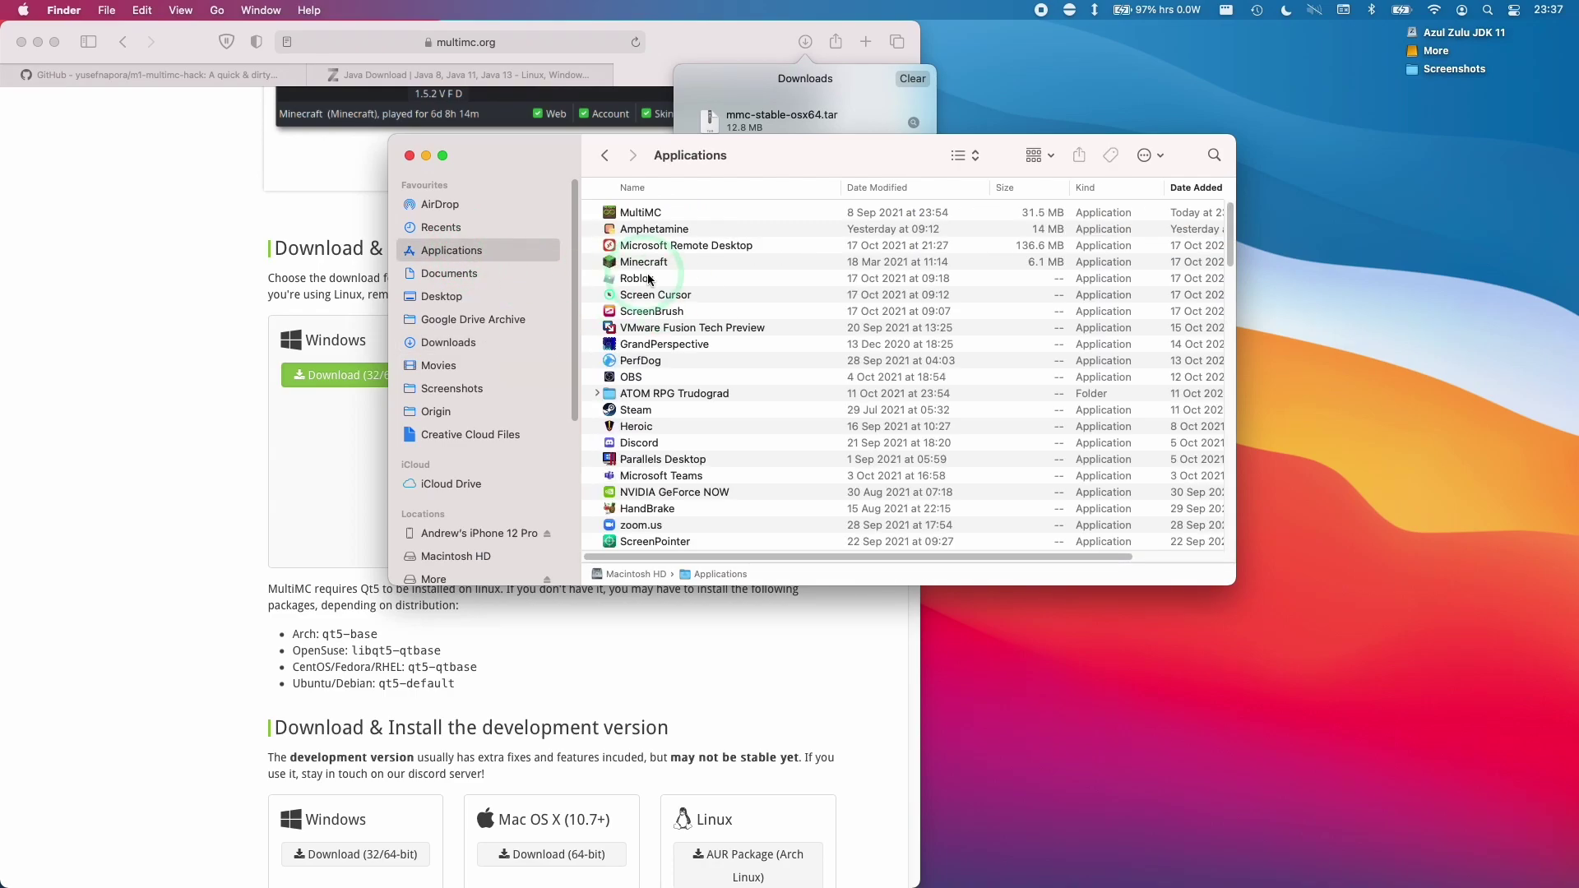
scroll(650, 518, "down", 5)
Return to the "Clone this repo" section of the m1-multimc-hack README and open a Terminal window side by side with it
left_click(649, 512)
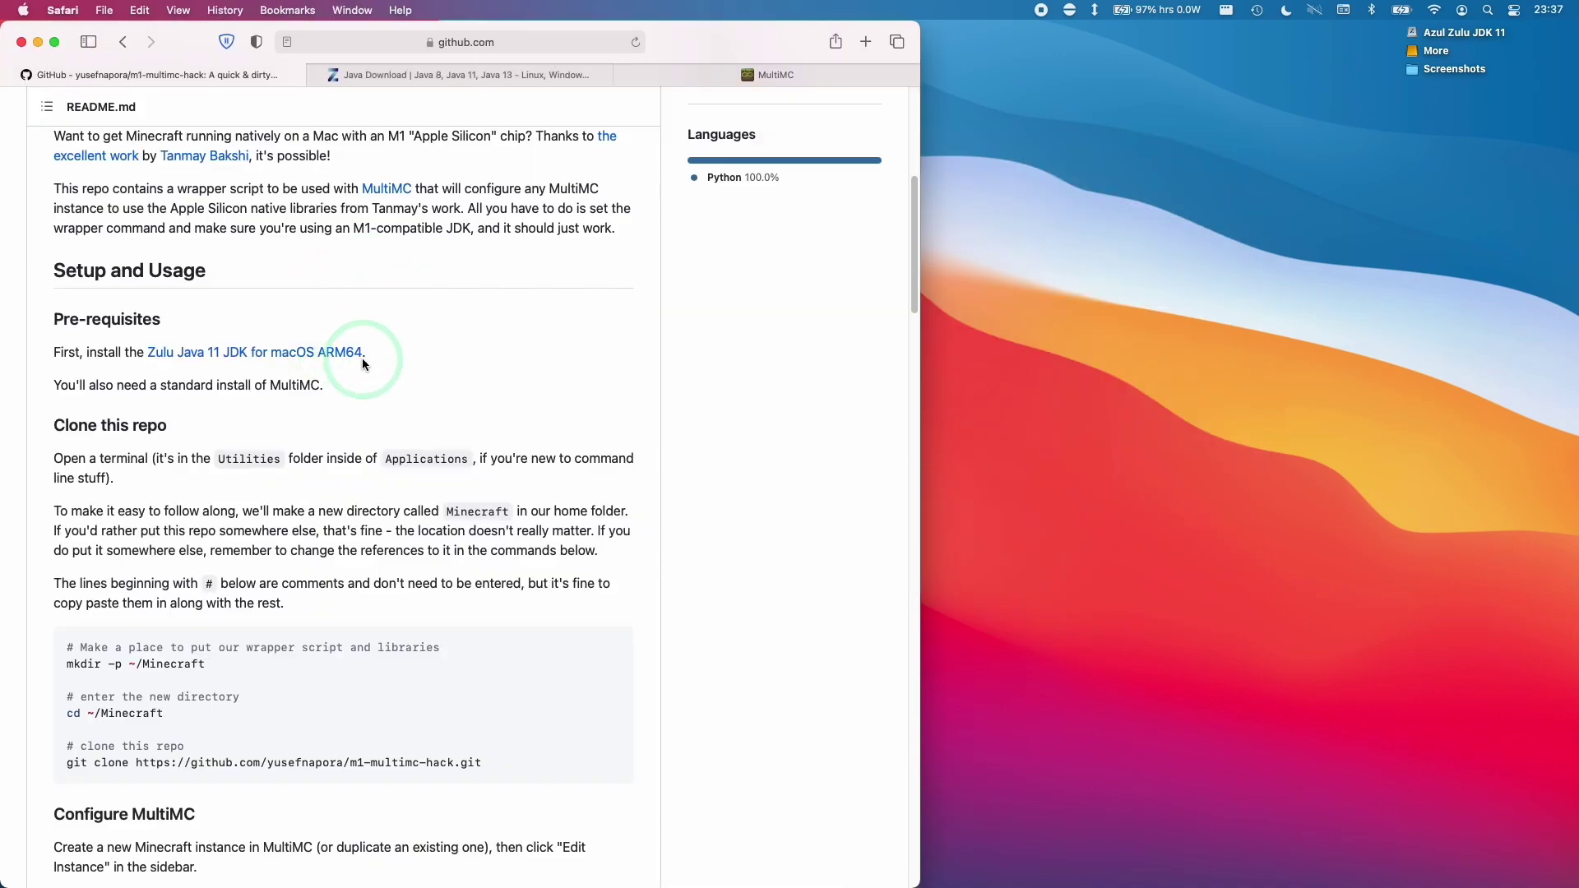
scroll(353, 362, "down", 3)
scroll(340, 386, "down", 3)
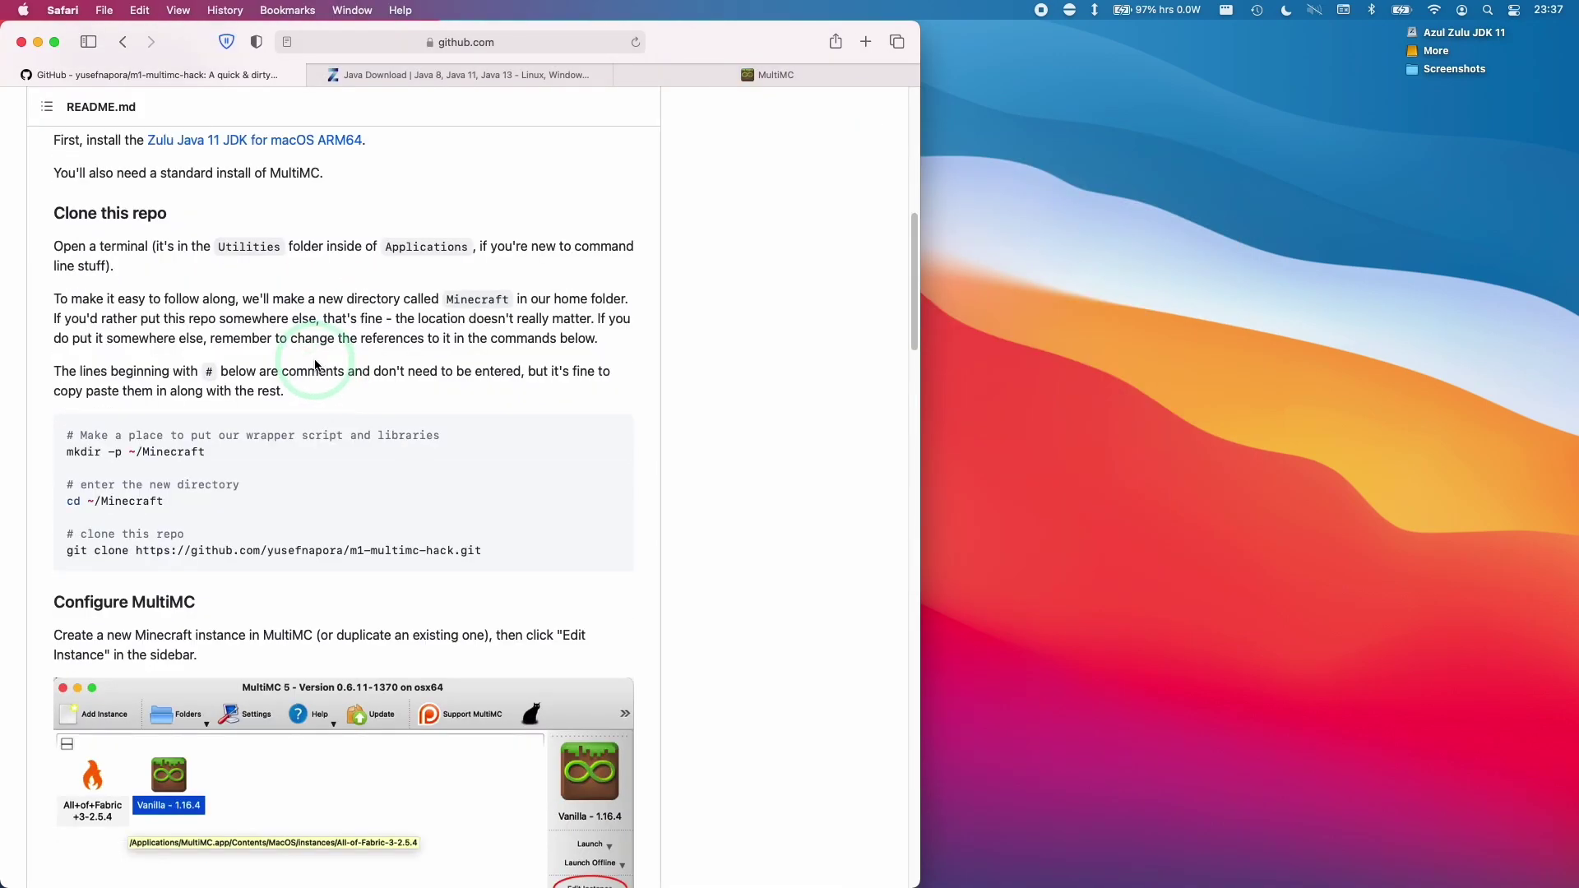
scroll(74, 246, "down", 1)
scroll(87, 259, "down", 1)
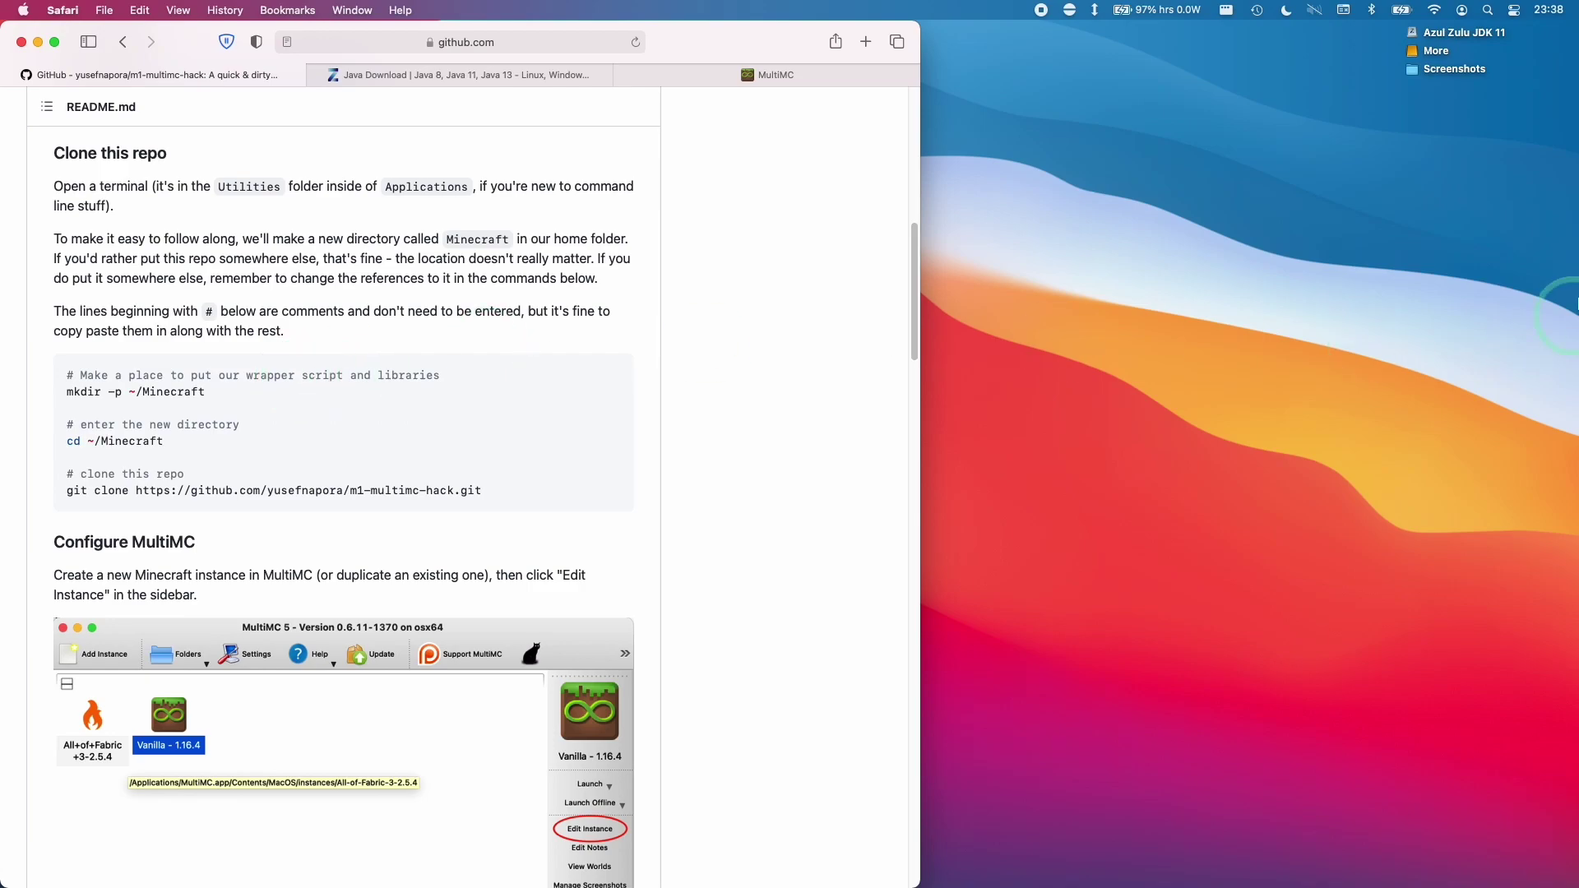
key("super+space")
type("temrinal")
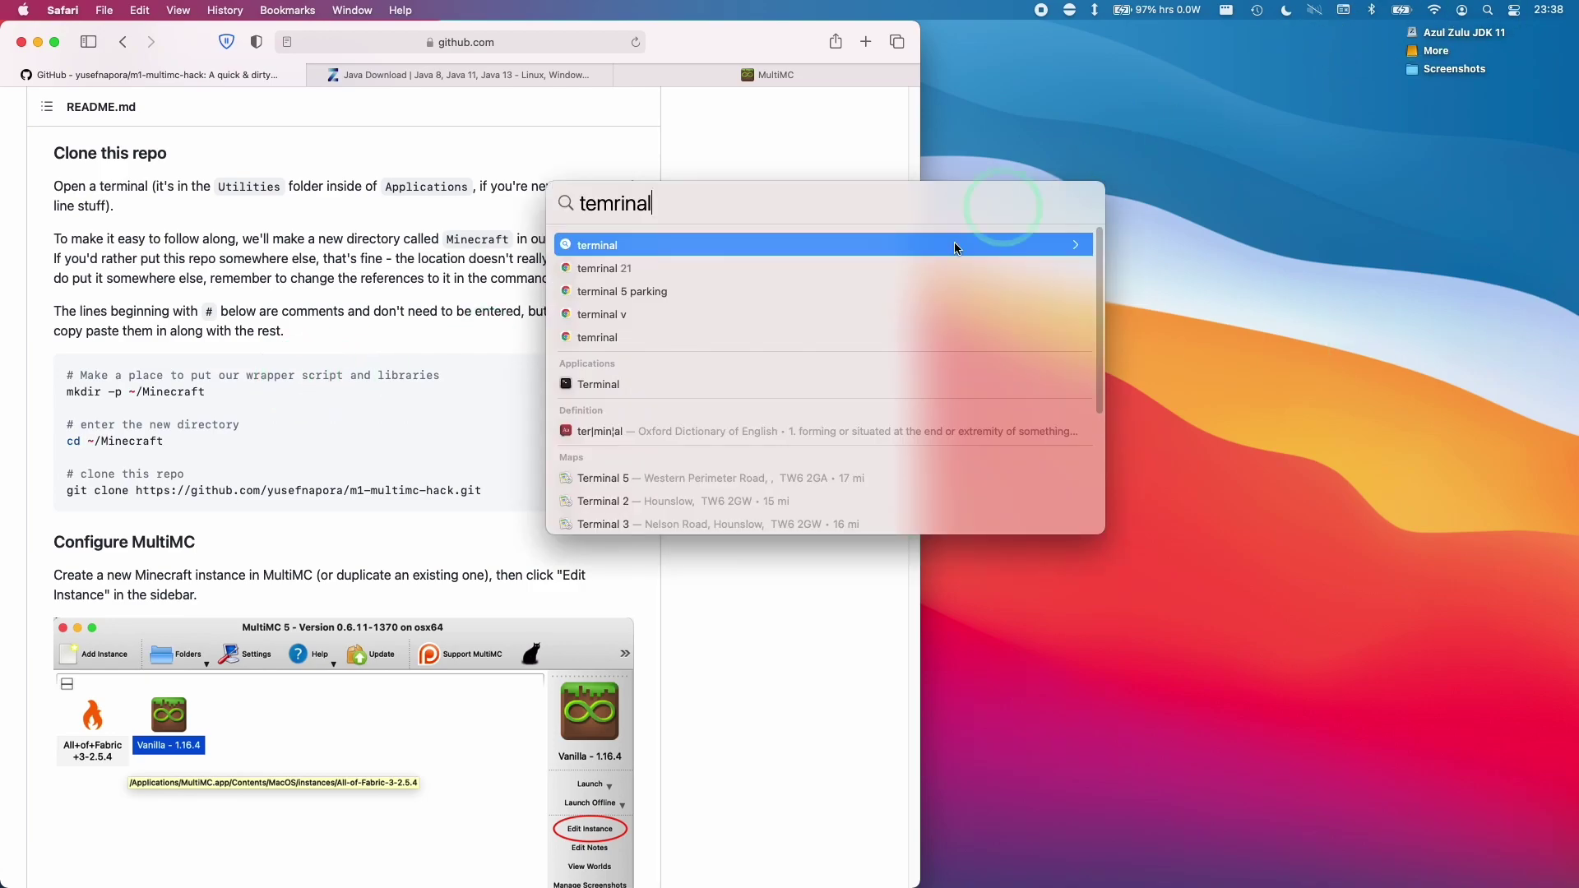
left_click(613, 388)
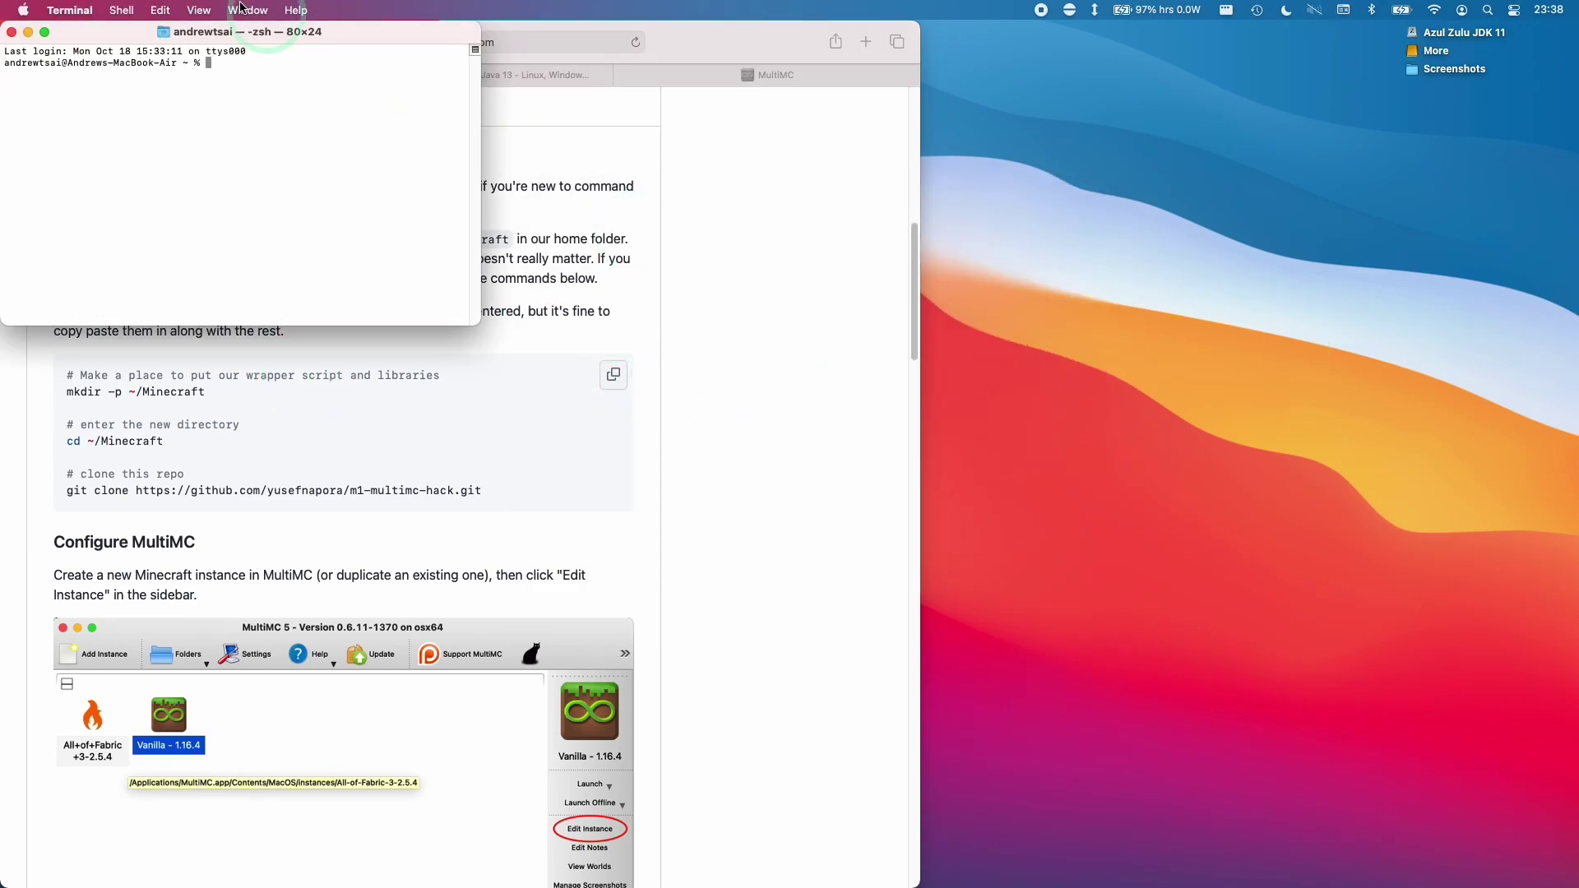
left_click_drag(136, 37, 985, 270)
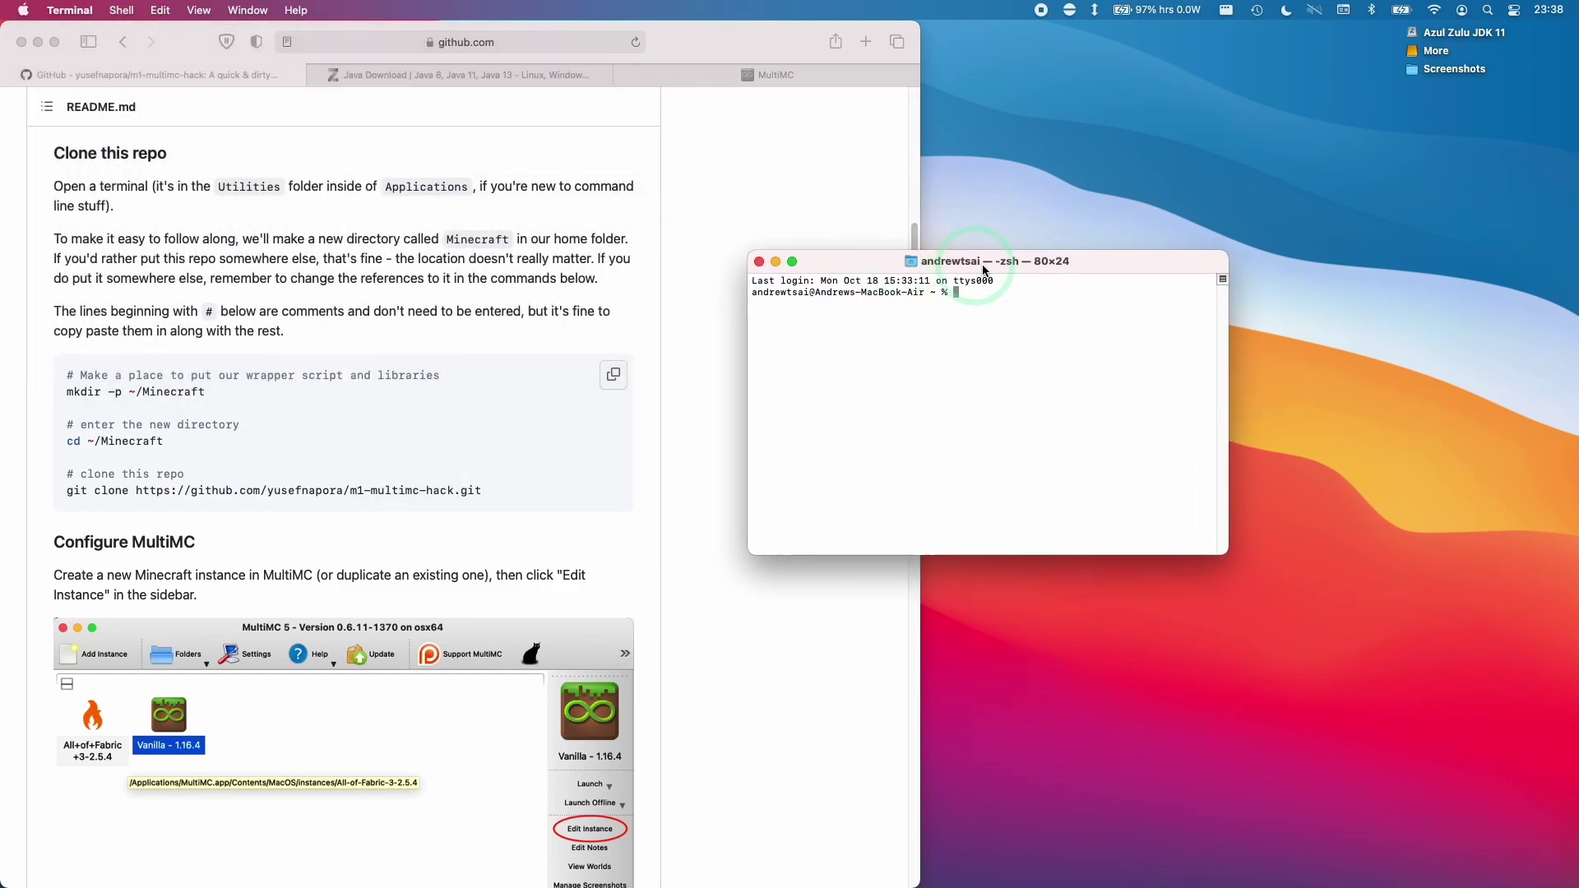
left_click_drag(1127, 269, 1575, 444)
Copy the README's clone commands into Terminal and run them to create ~/Minecraft and clone yusefnapora/m1-multimc-hack into it
left_click(188, 395)
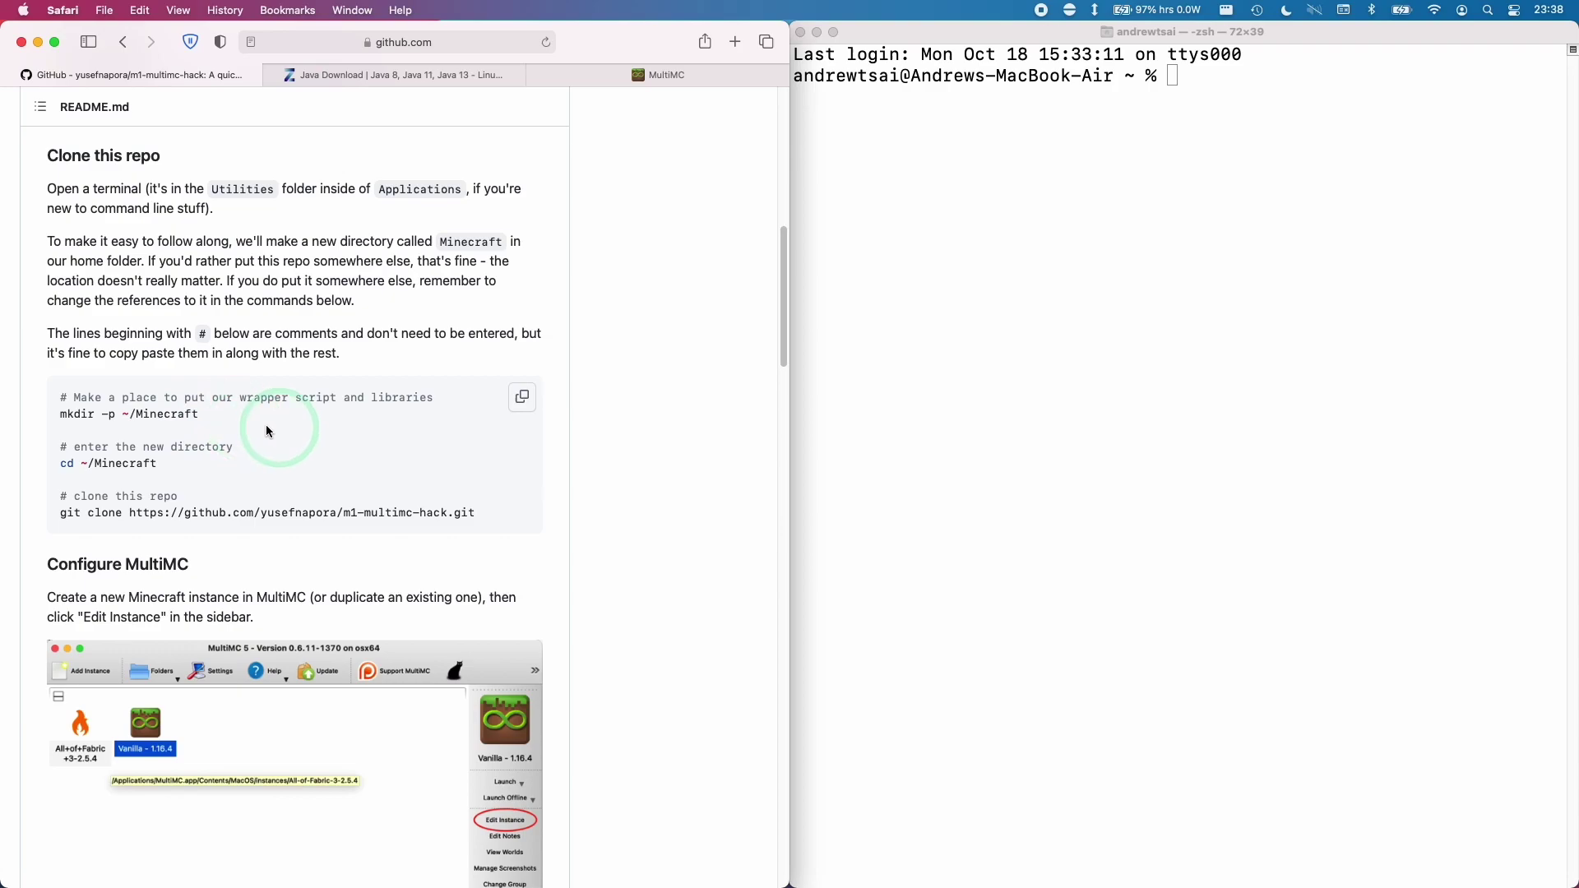
left_click(522, 402)
left_click(1067, 203)
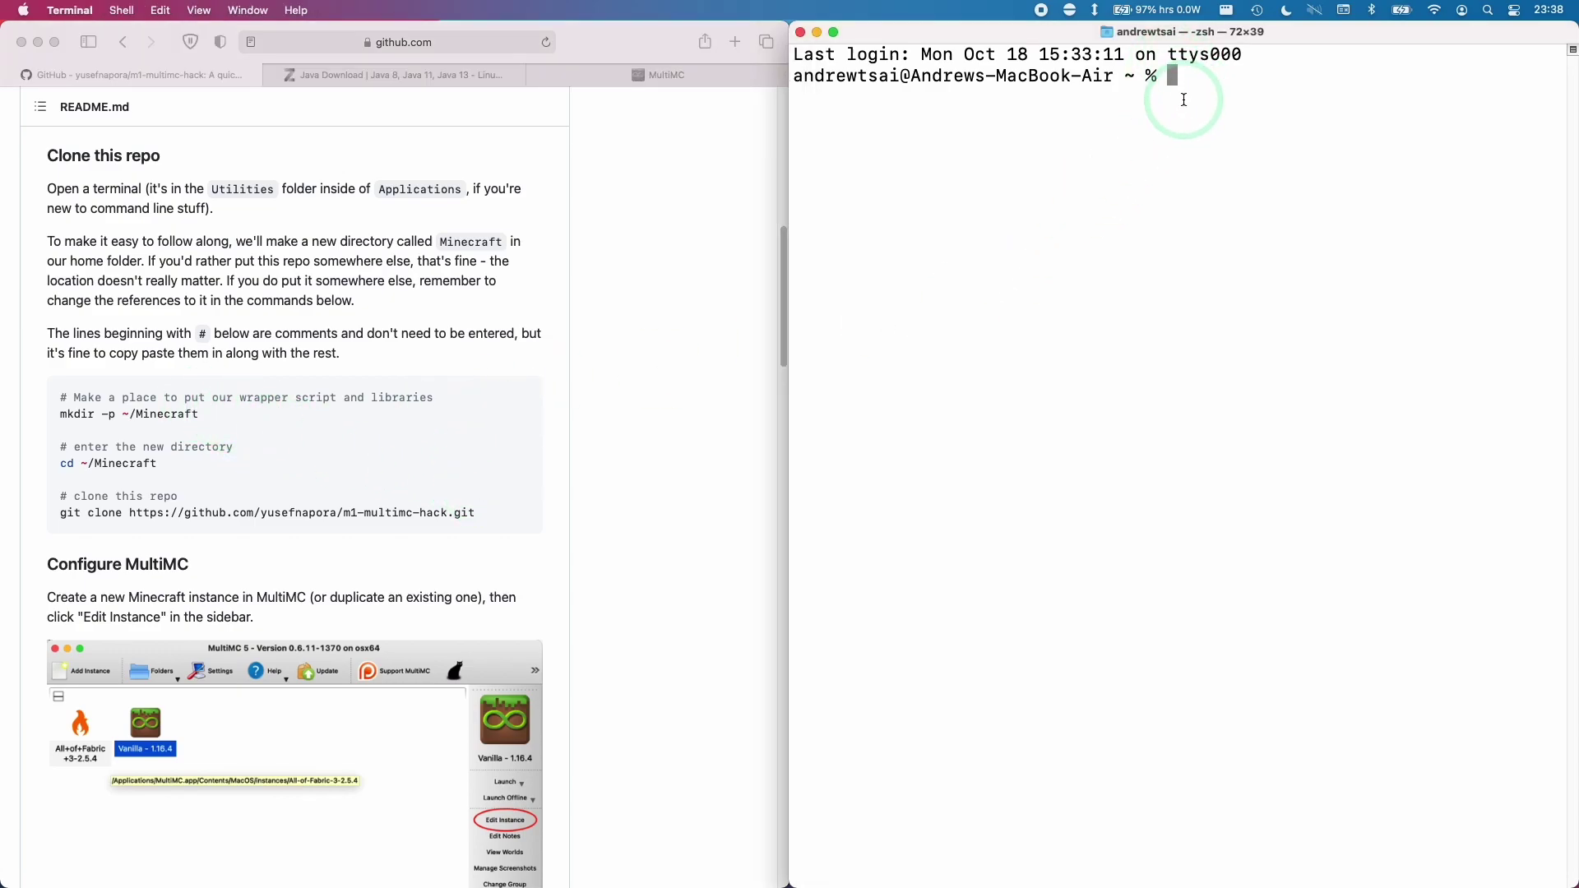
right_click(1207, 88)
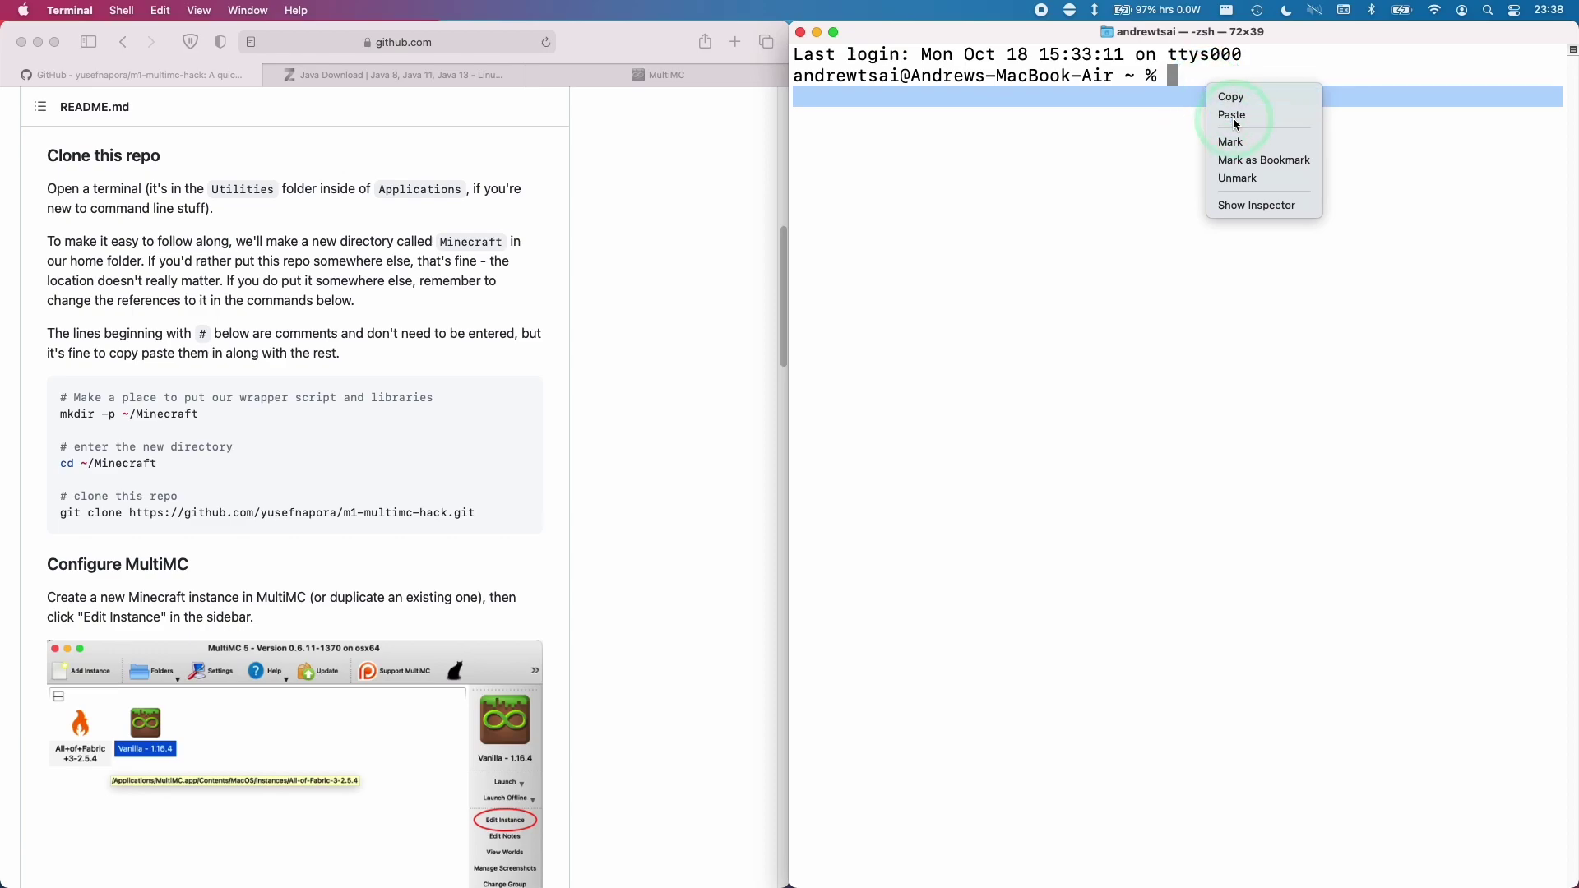
left_click(1234, 116)
key("Return")
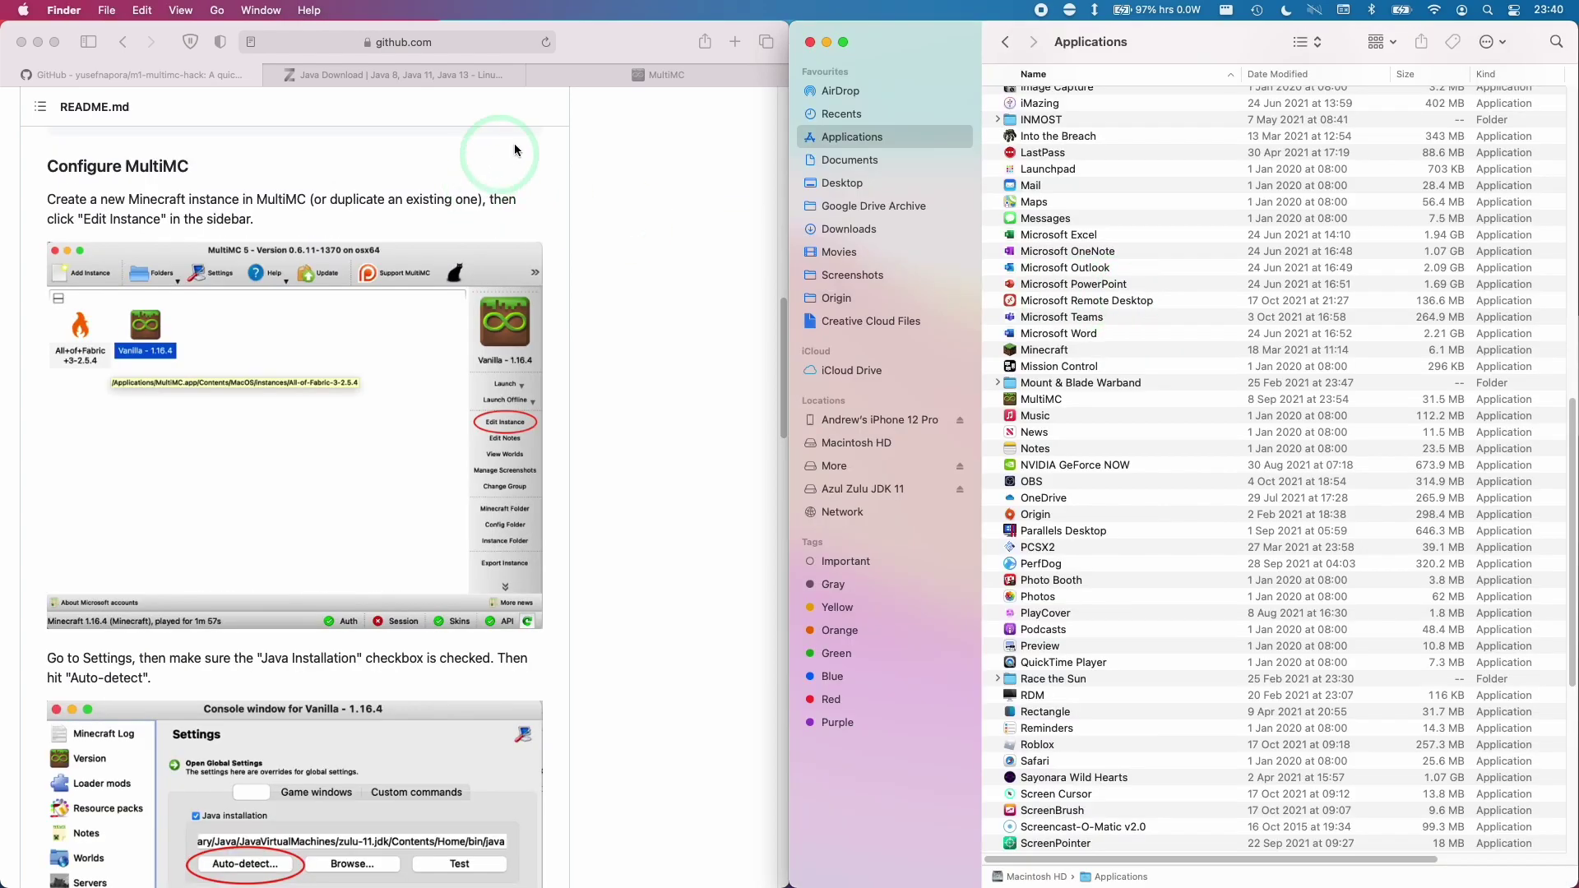
Try to open MultiMC from the Applications folder and dismiss the unverified-developer alert without binning the app
left_click(823, 129)
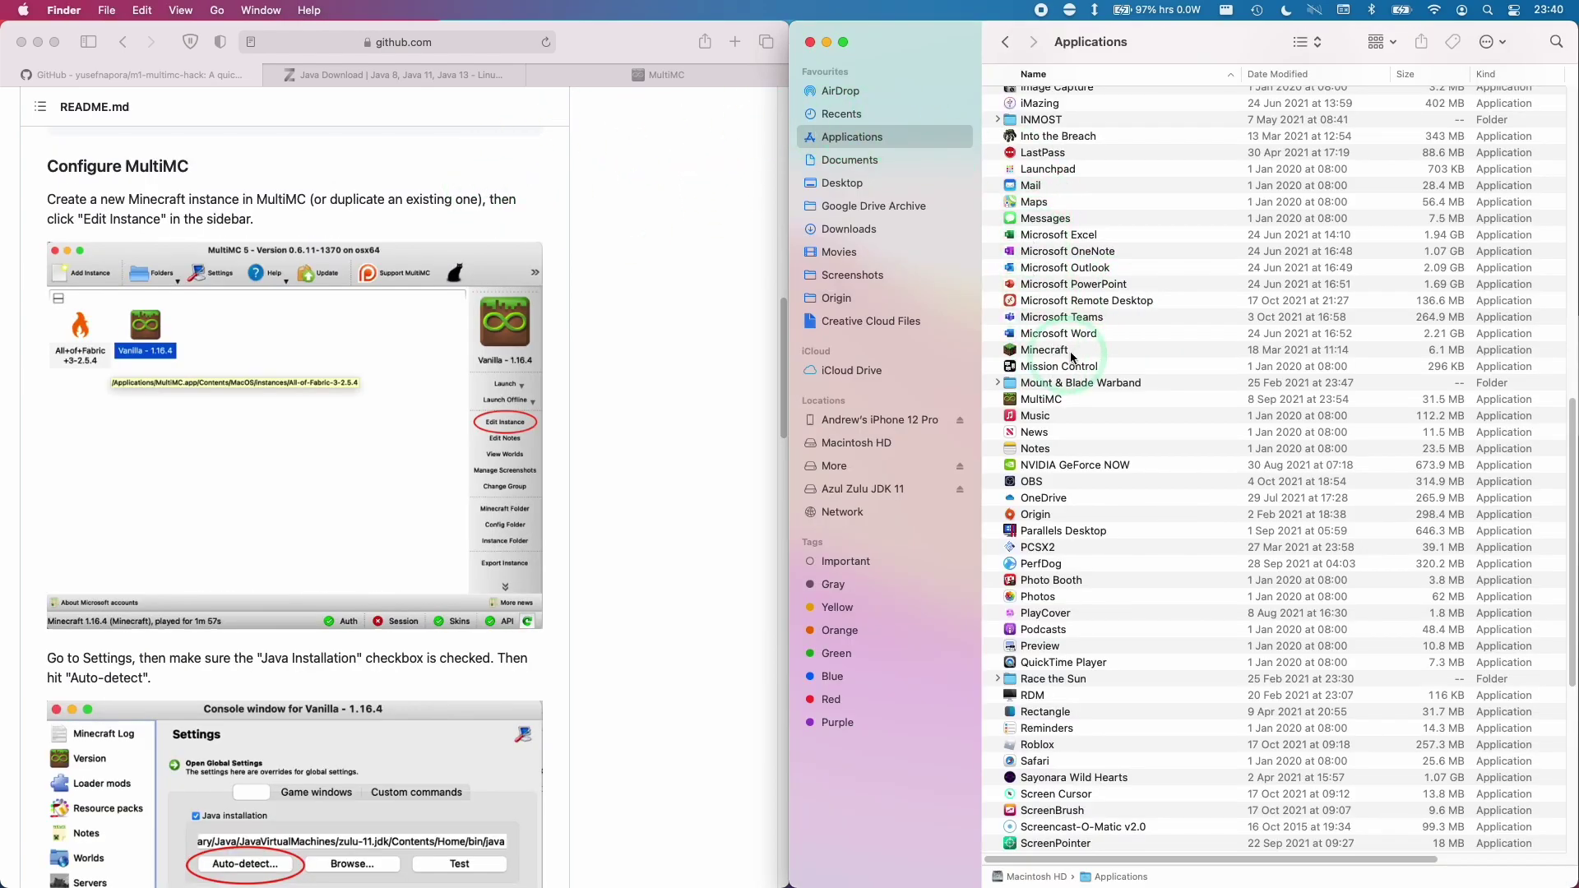
left_click(1059, 400)
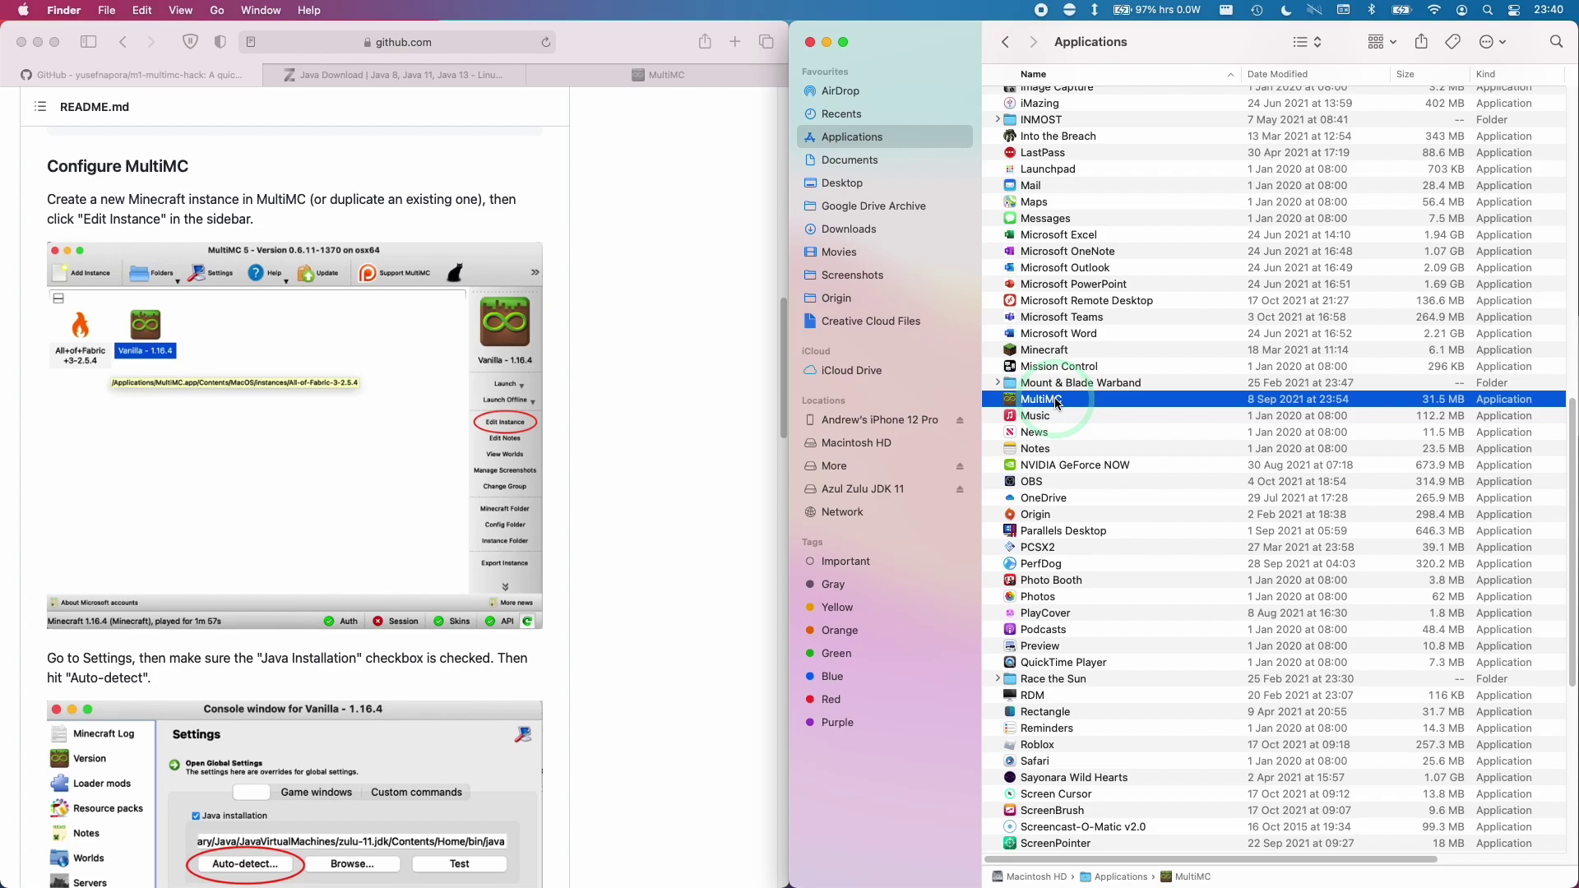
right_click(1058, 404)
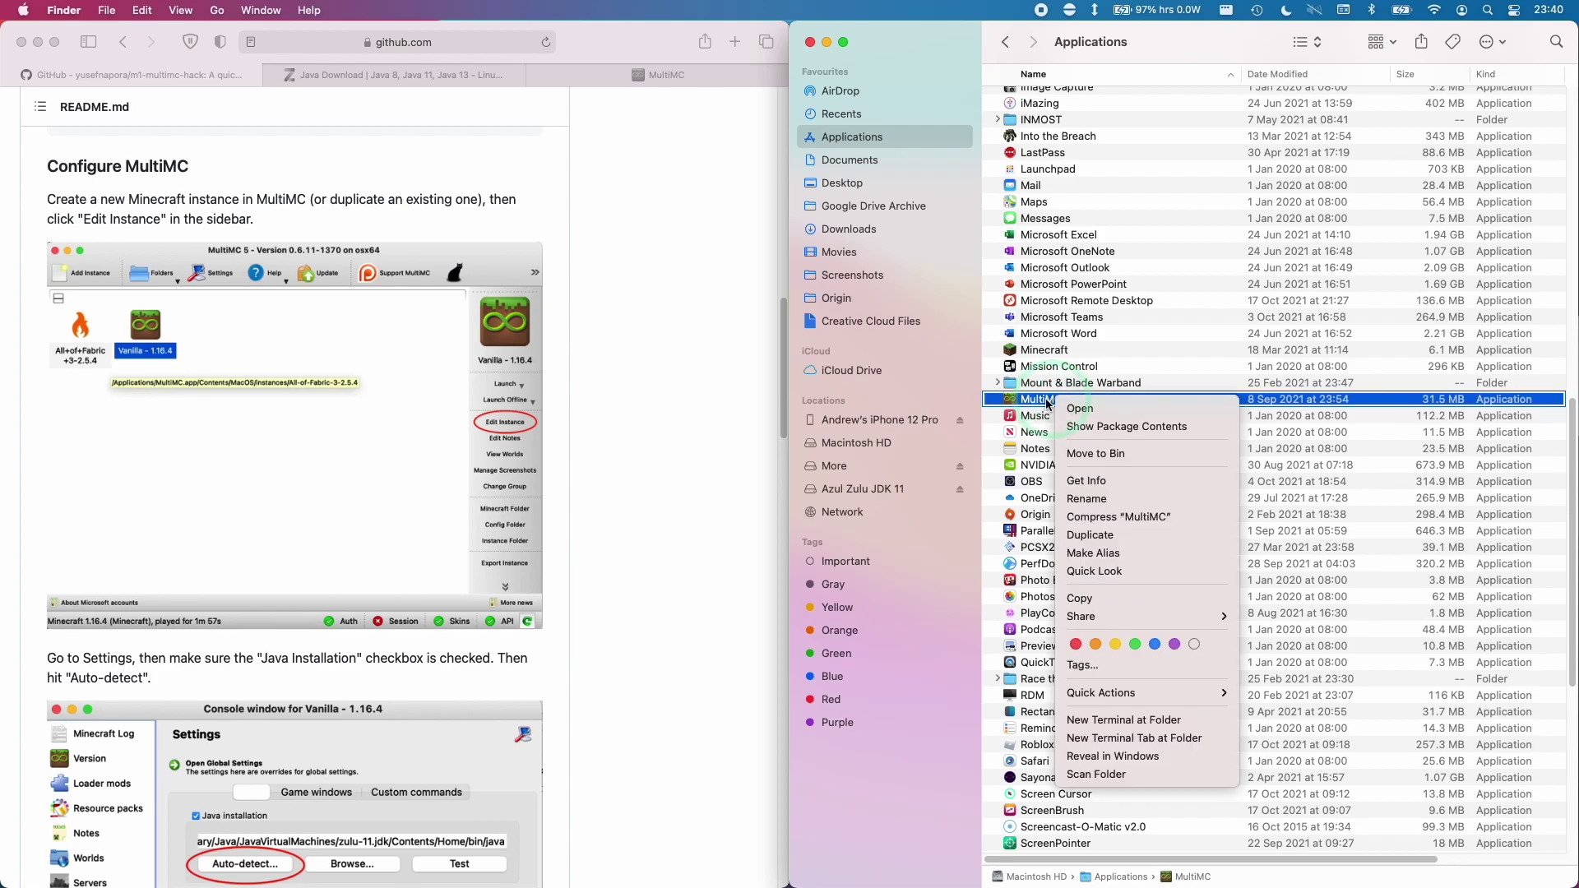
left_click(1079, 409)
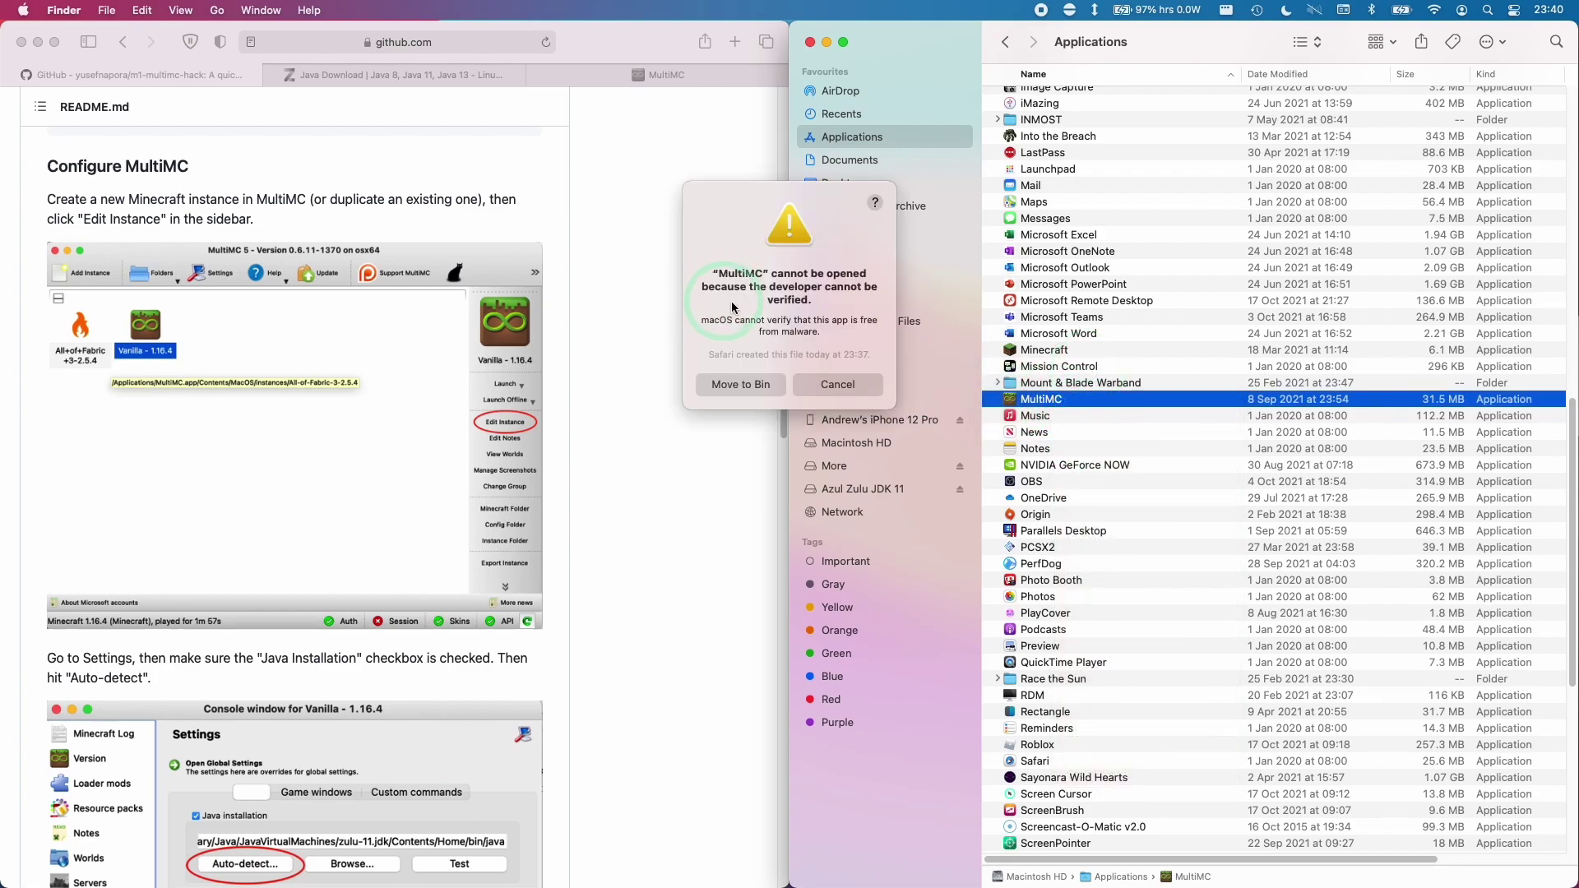
left_click(834, 384)
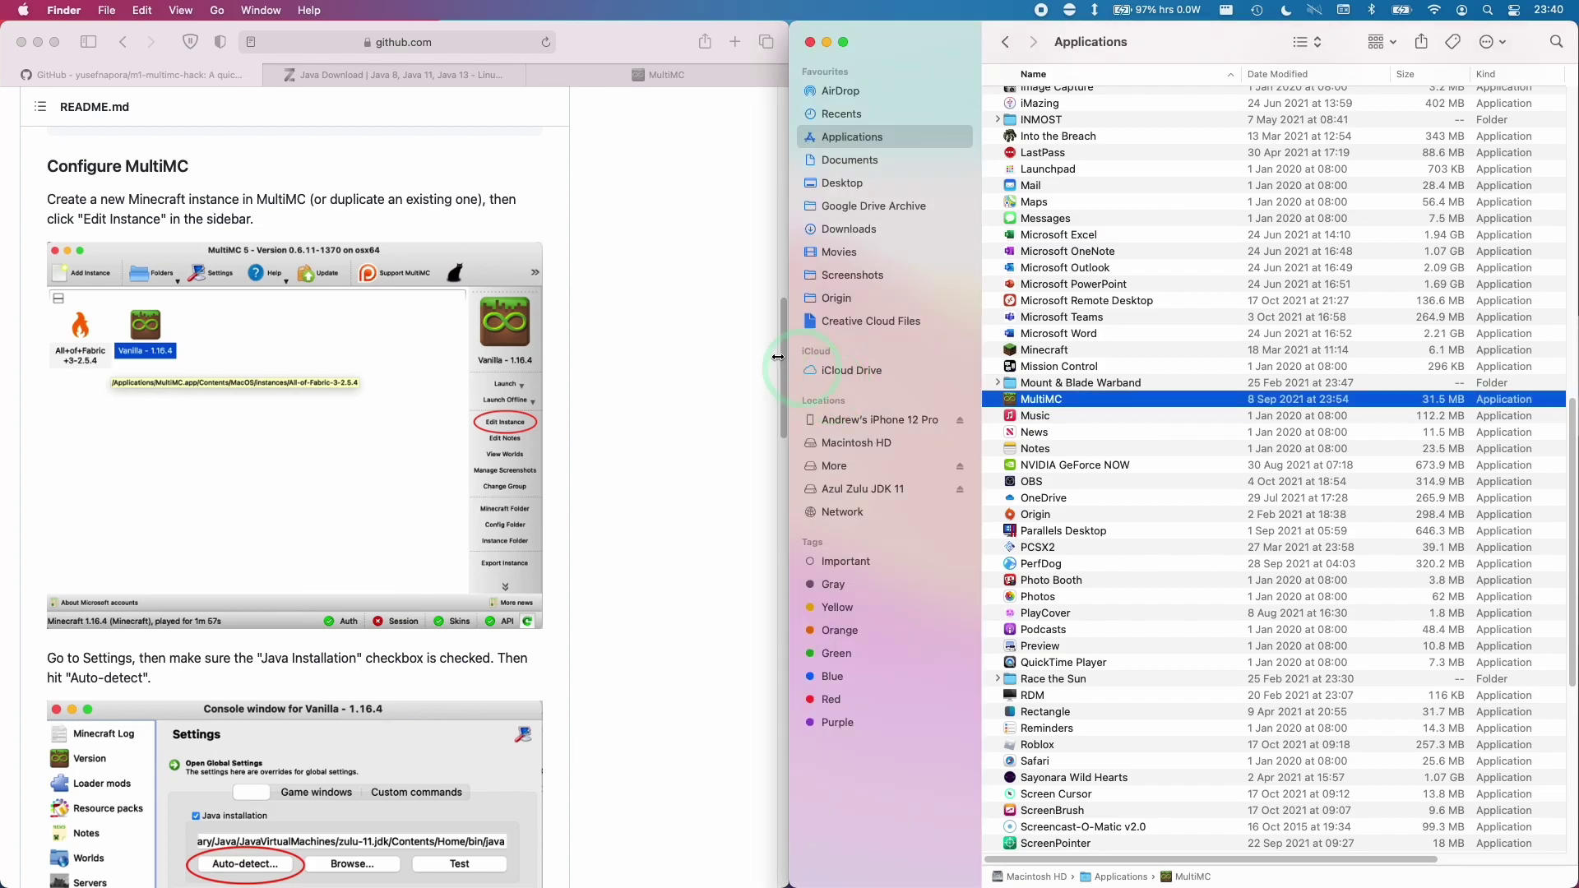
Allow the blocked MultiMC app in the general Security & Privacy preferences and open it anyway
left_click(4, 6)
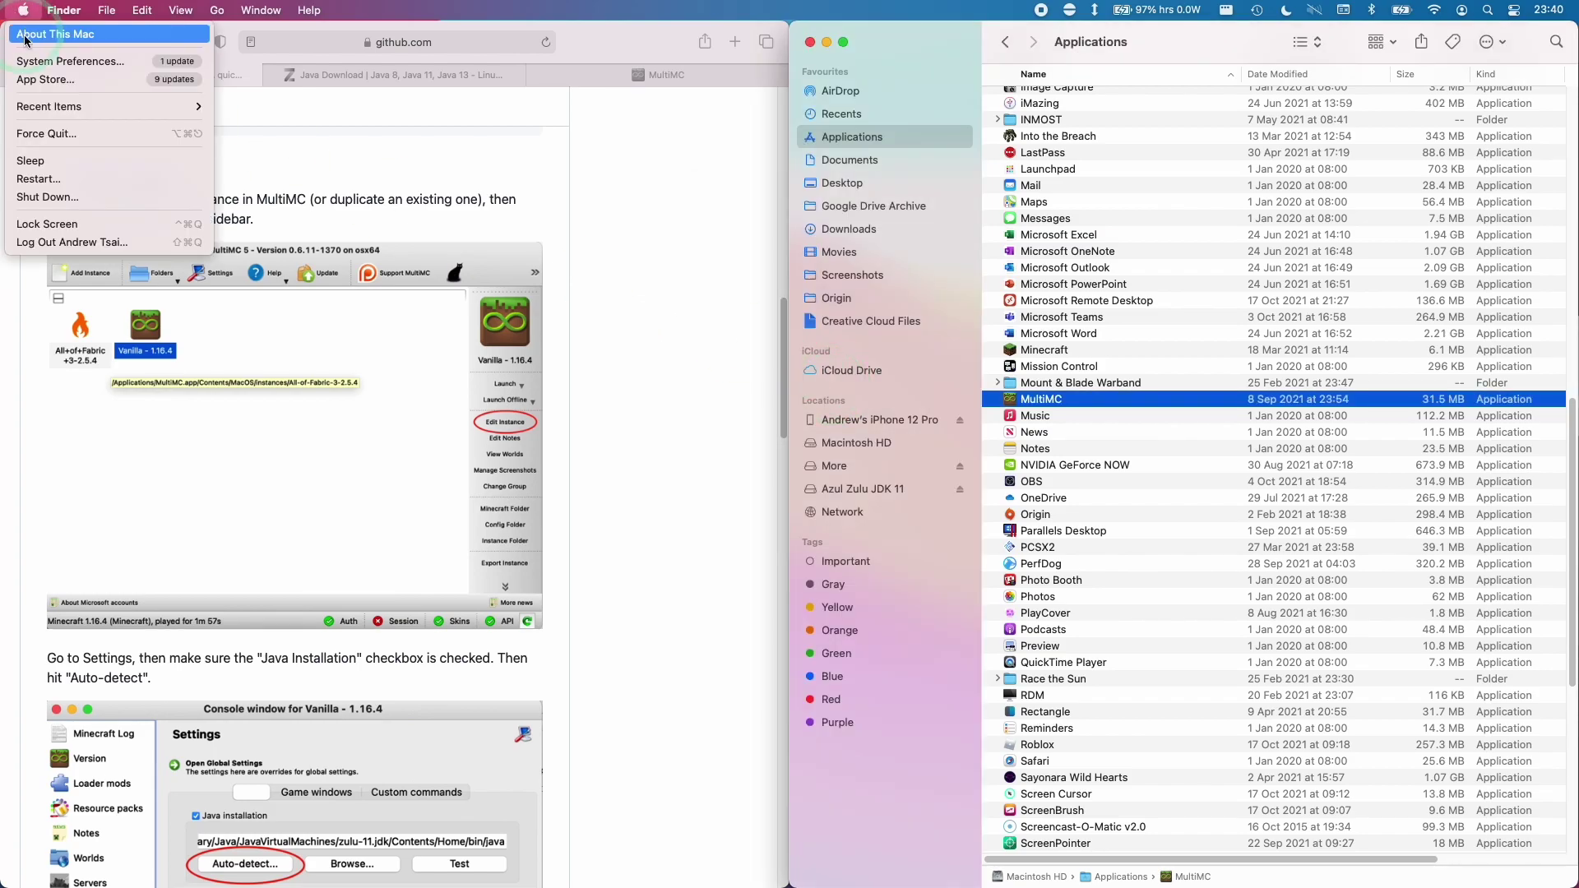
left_click(69, 61)
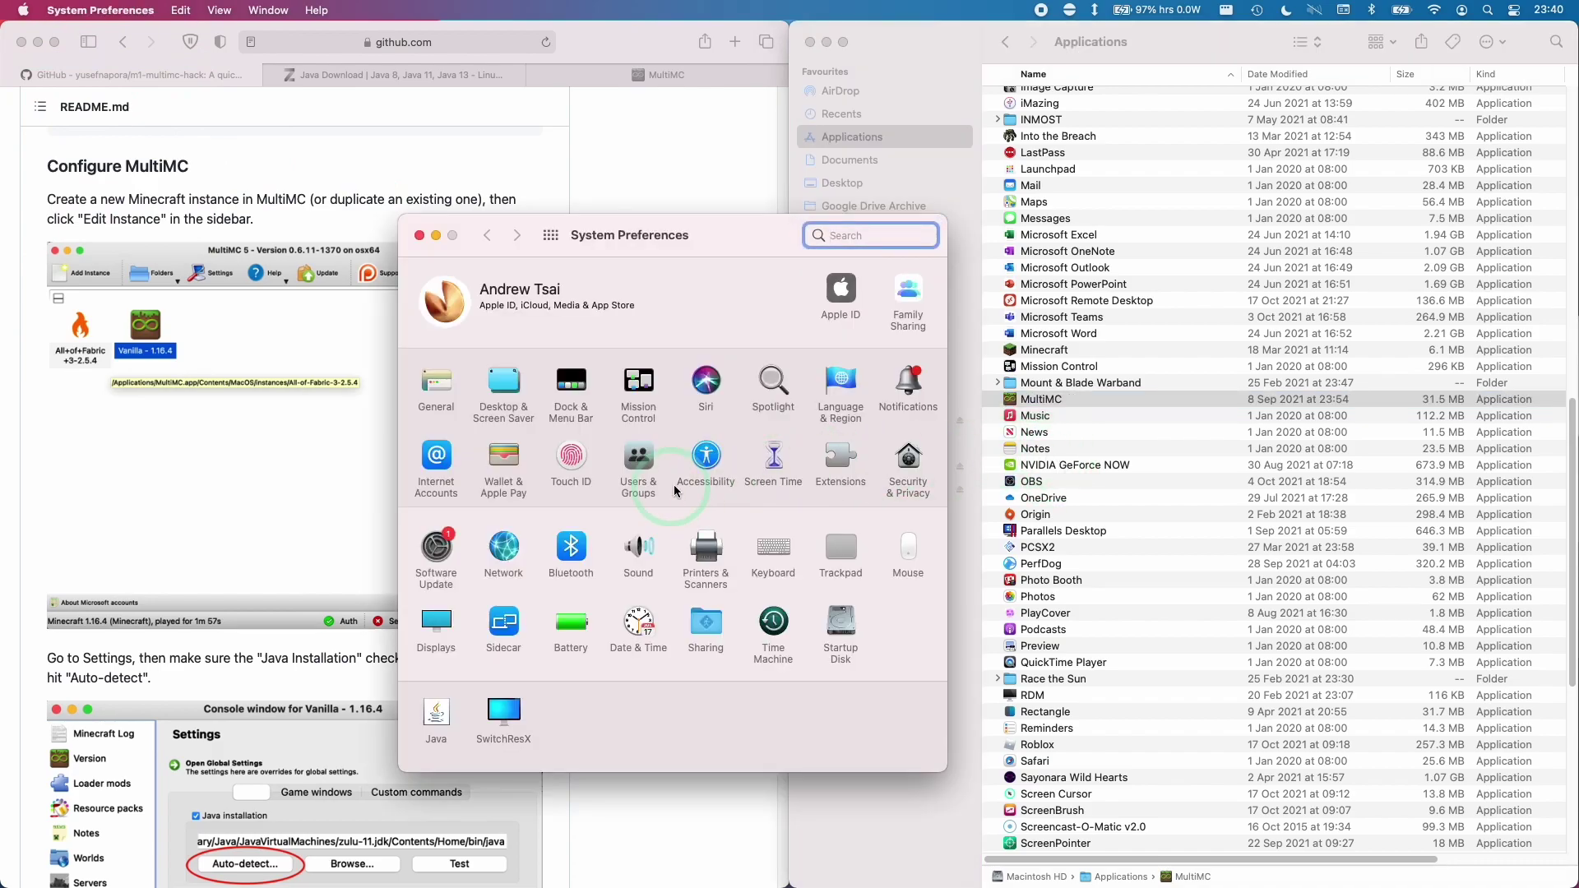
left_click(908, 461)
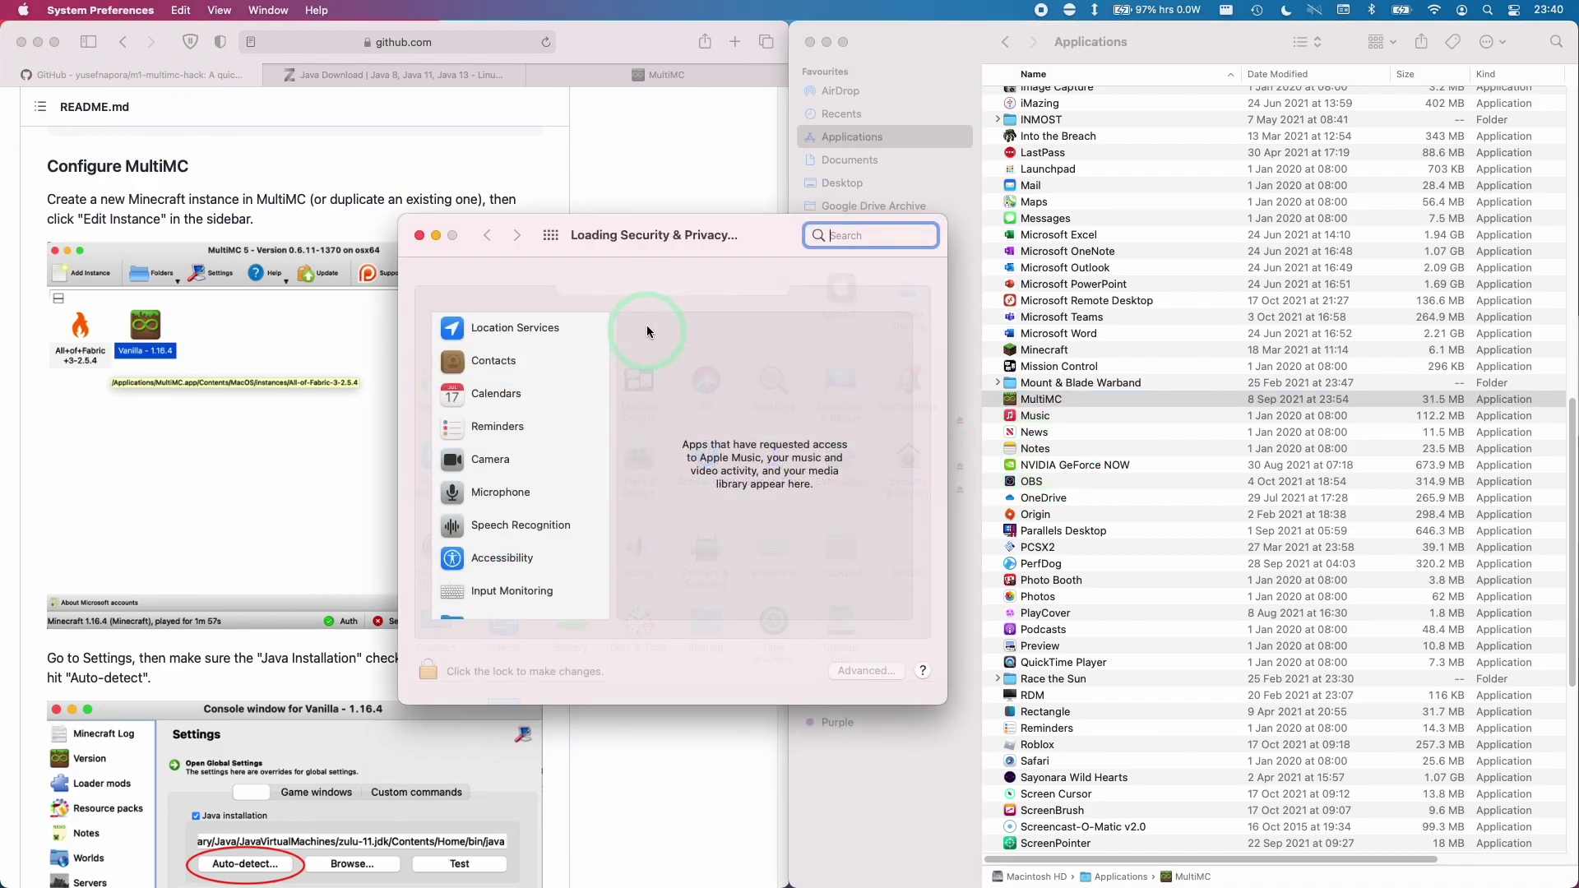
left_click(586, 285)
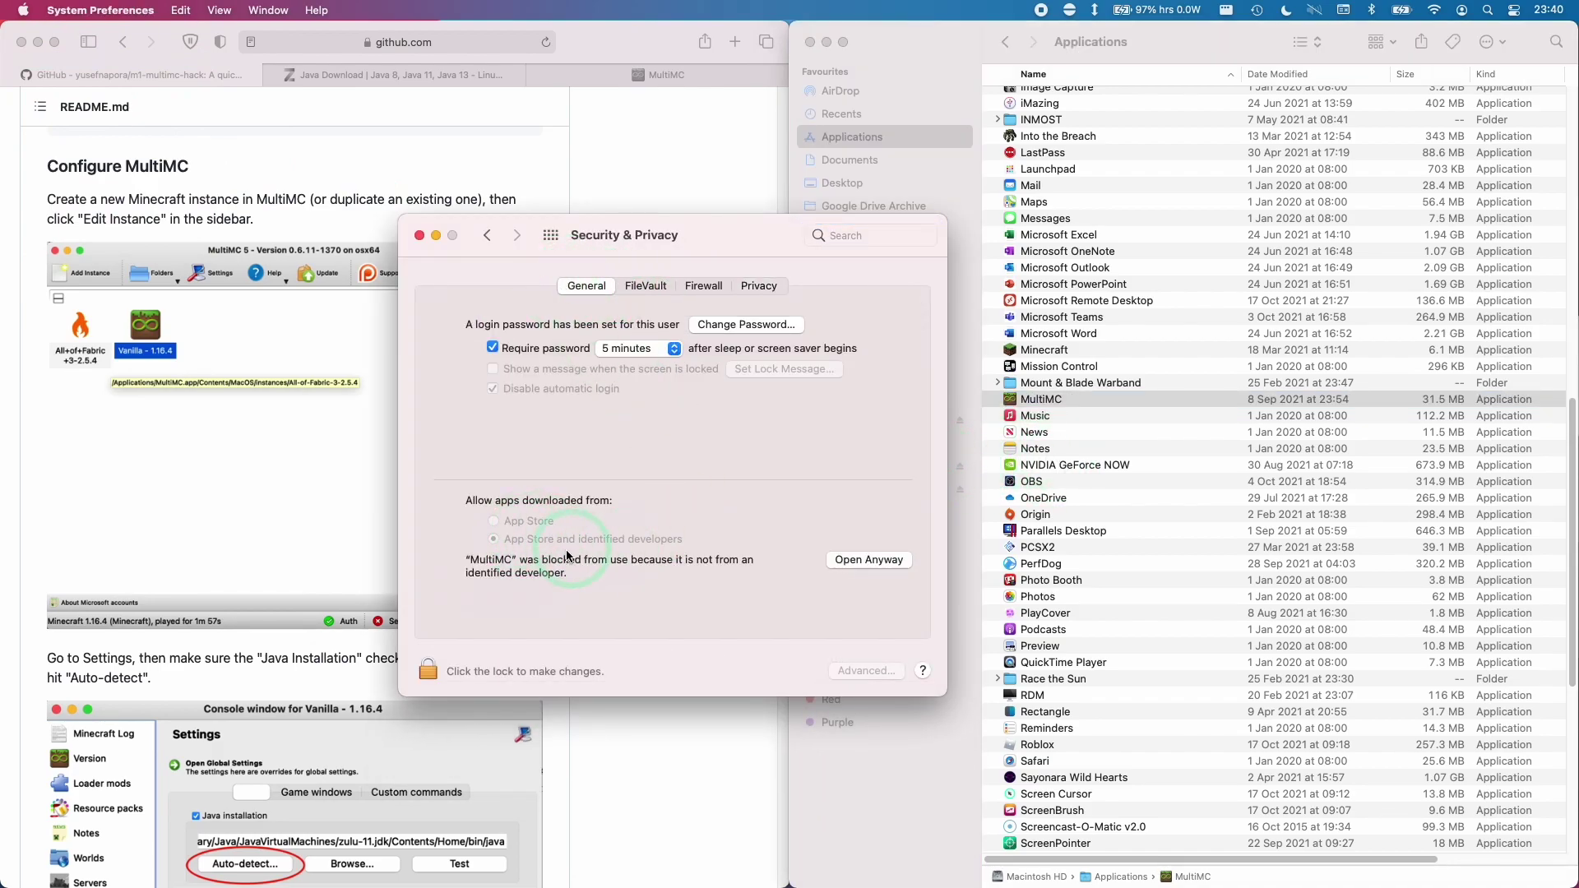
left_click(842, 561)
left_click(832, 401)
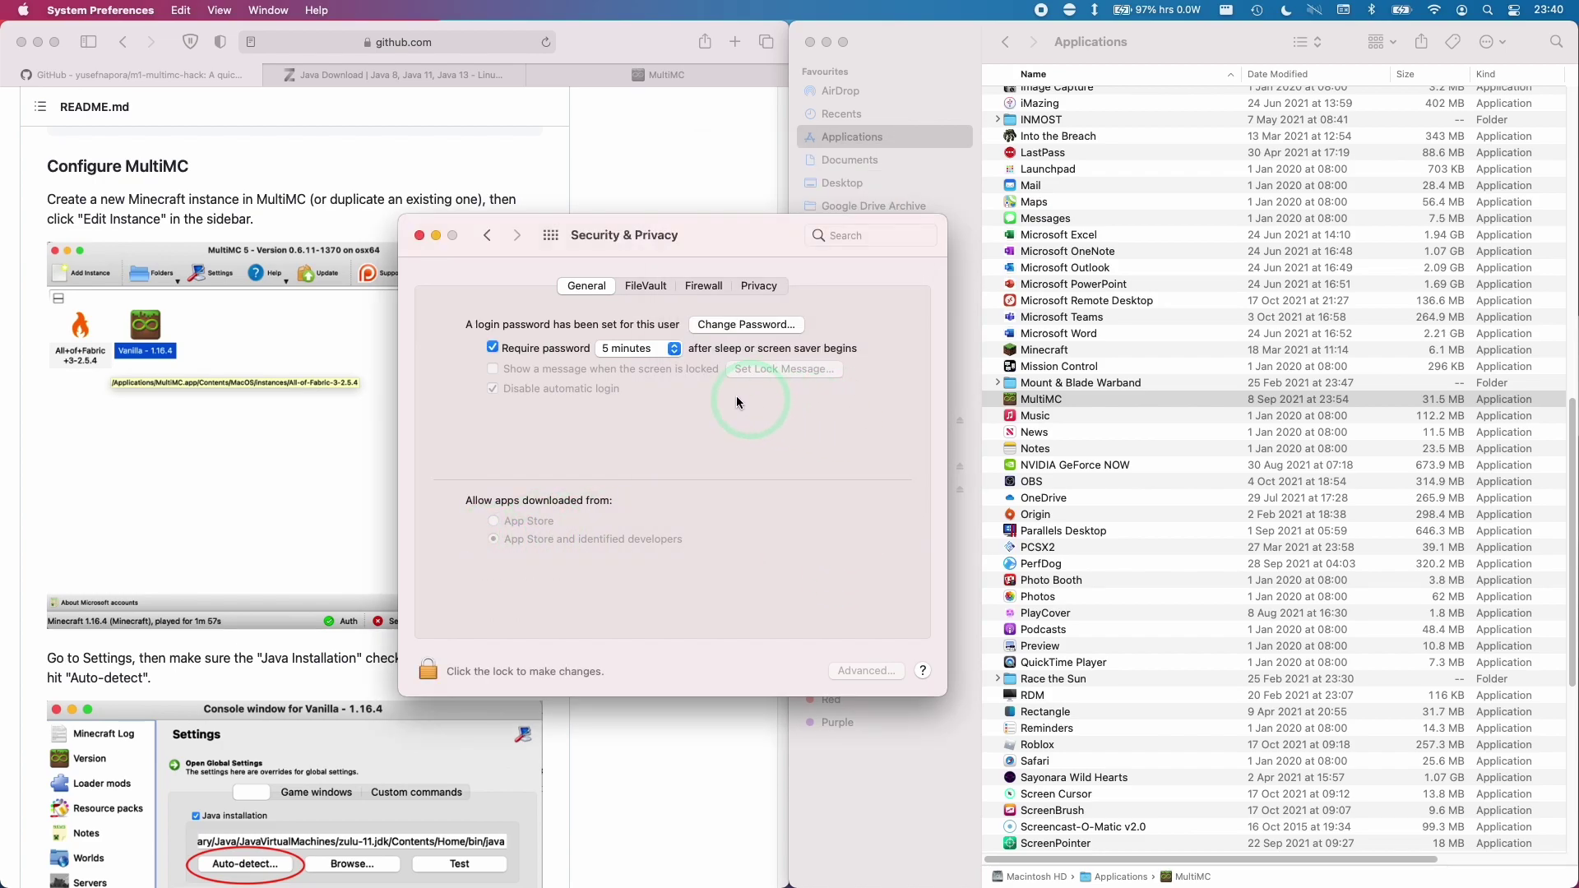
Complete the MultiMC Quick Setup with British English, Java 1.8.0_301 and analytics enabled, and install the 0.6.13 update
left_click(1318, 705)
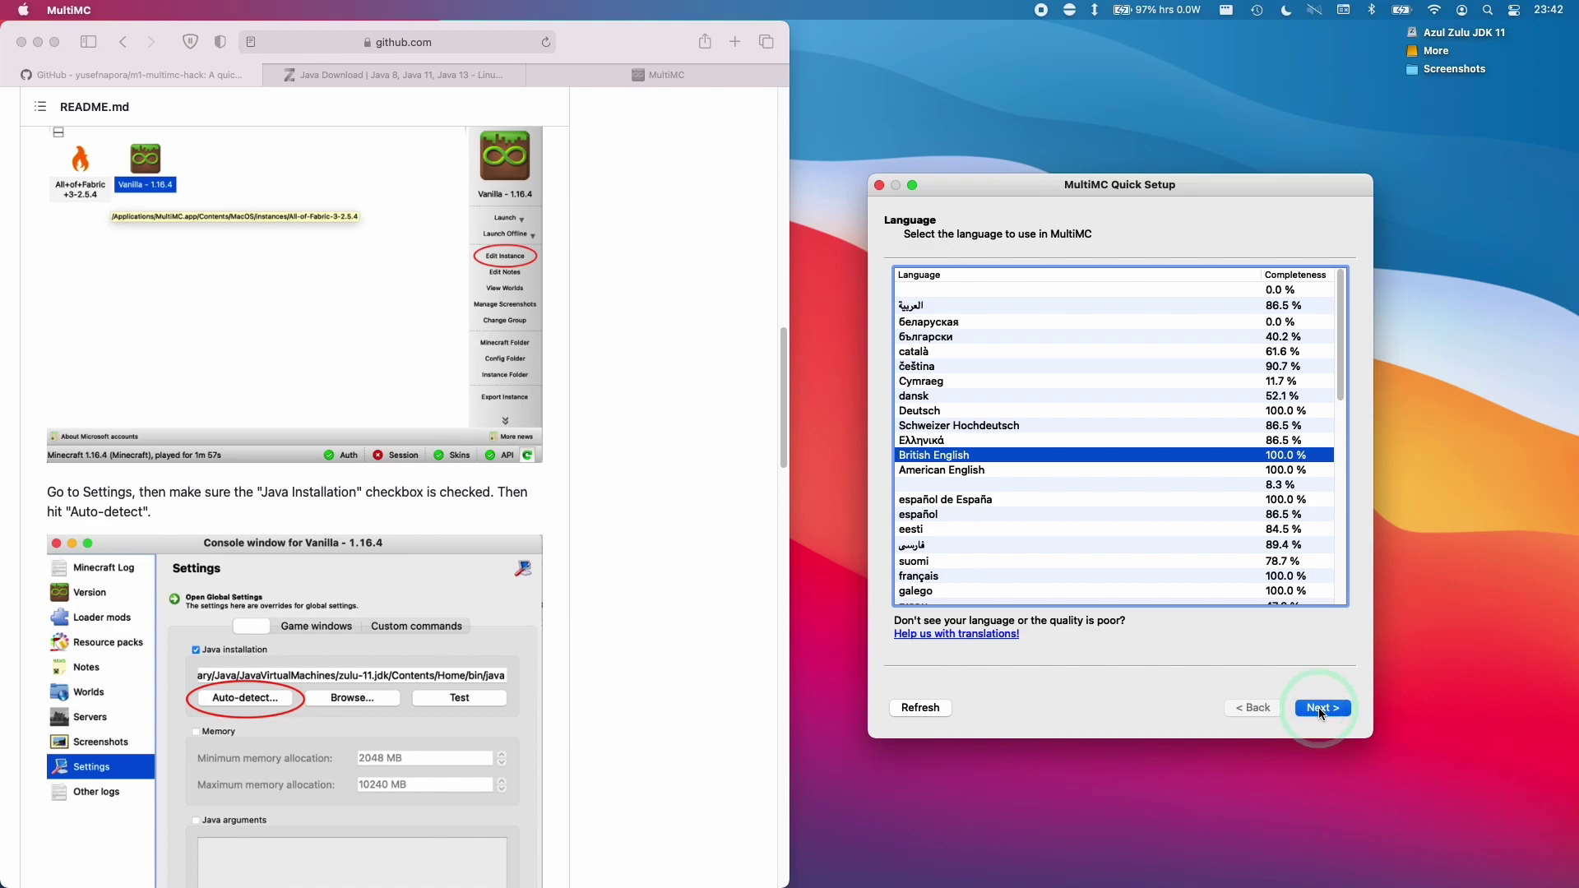
left_click(1133, 448)
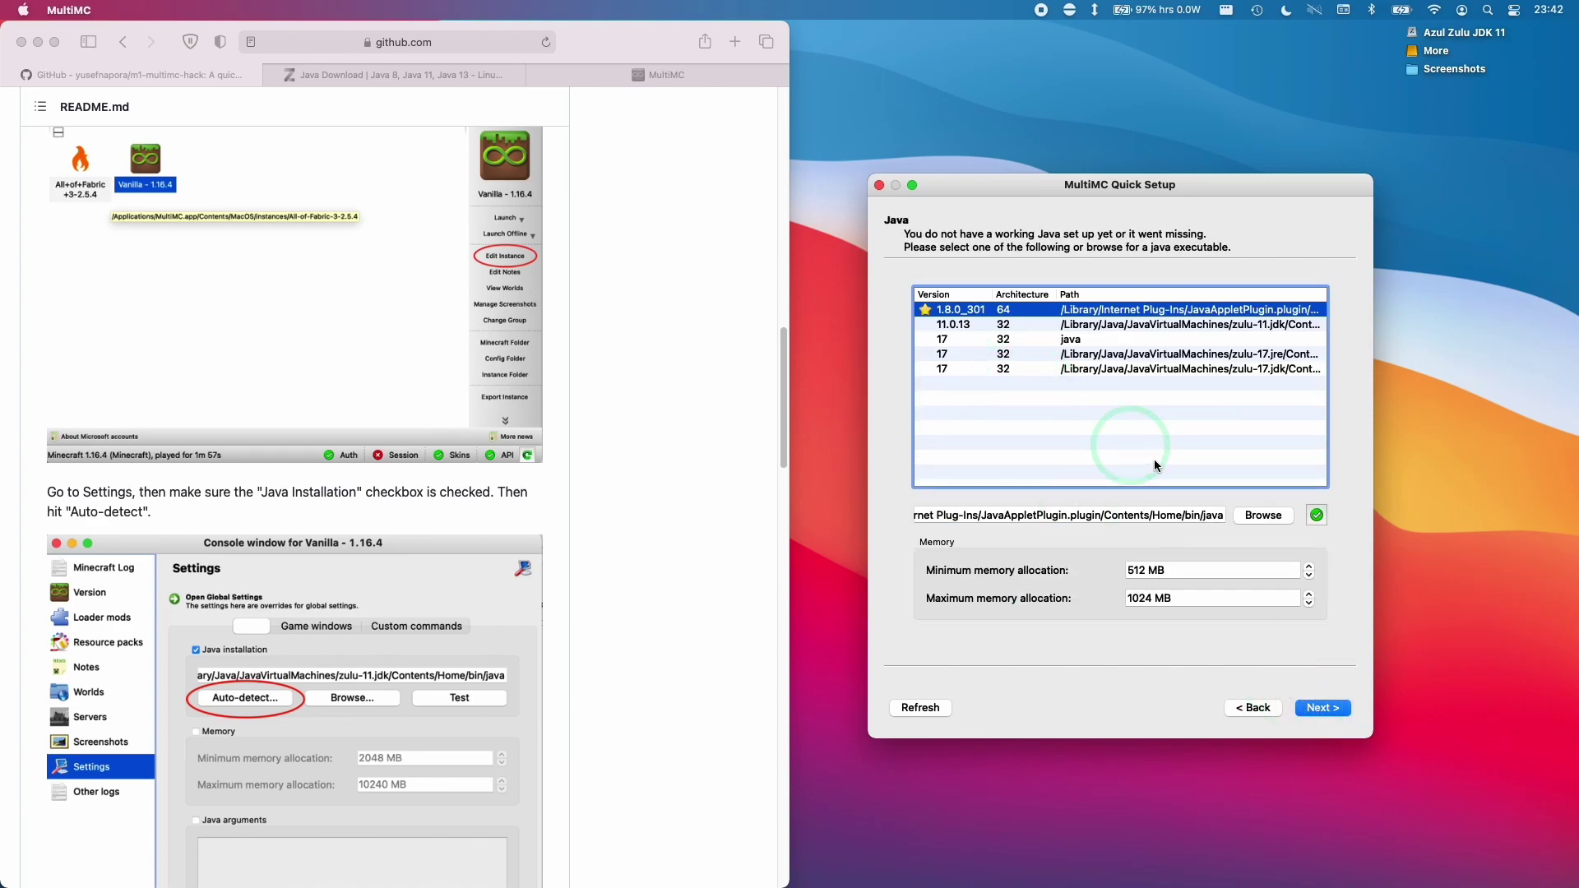
left_click(1324, 707)
left_click(1315, 706)
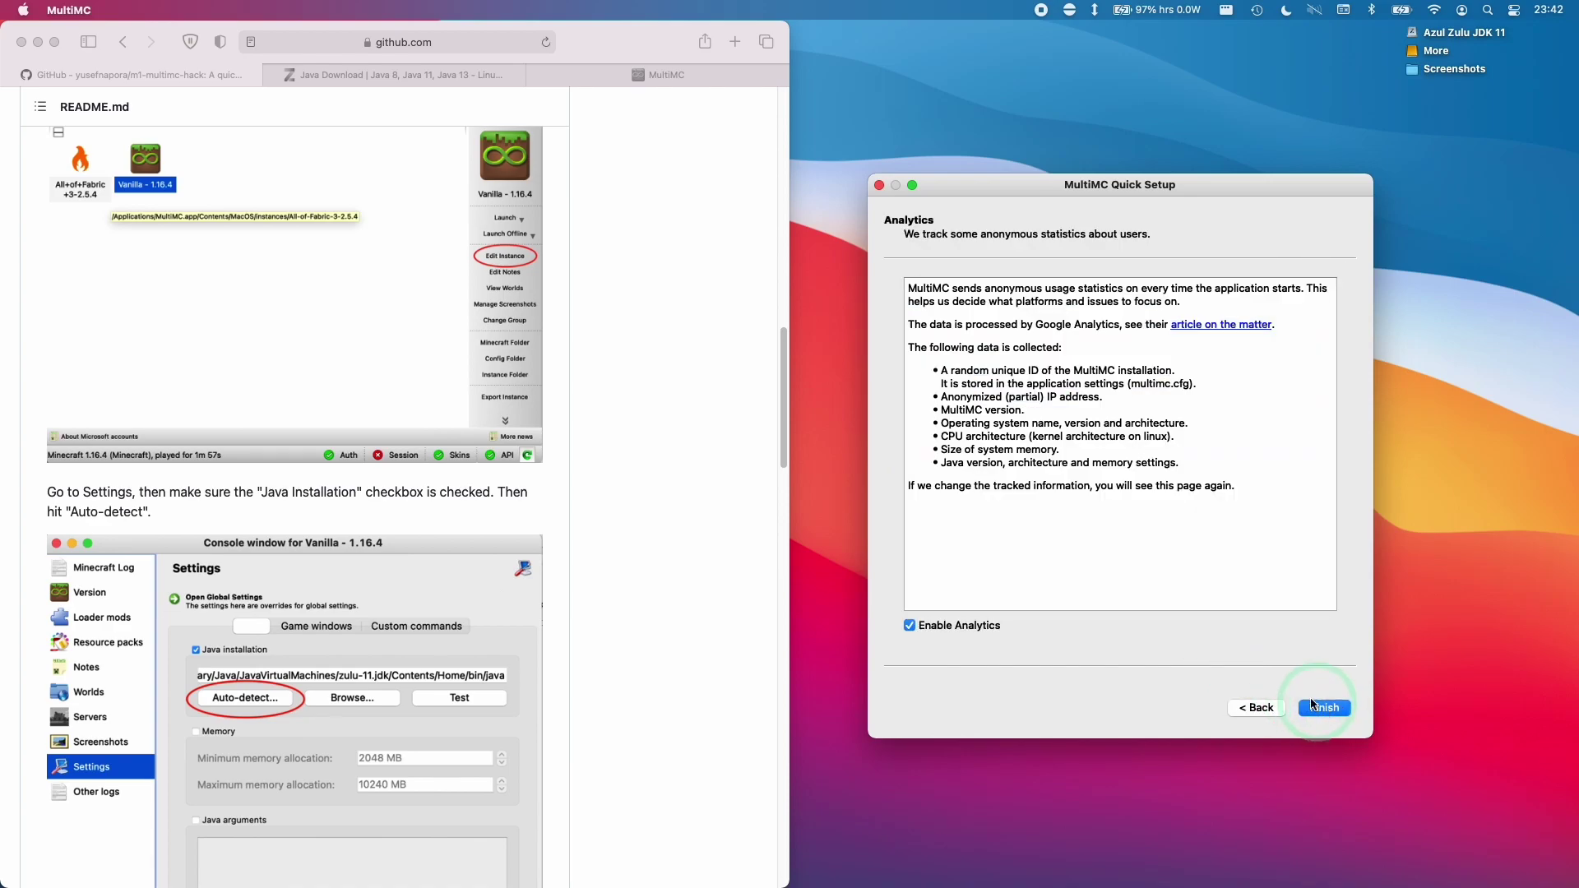
left_click(1322, 708)
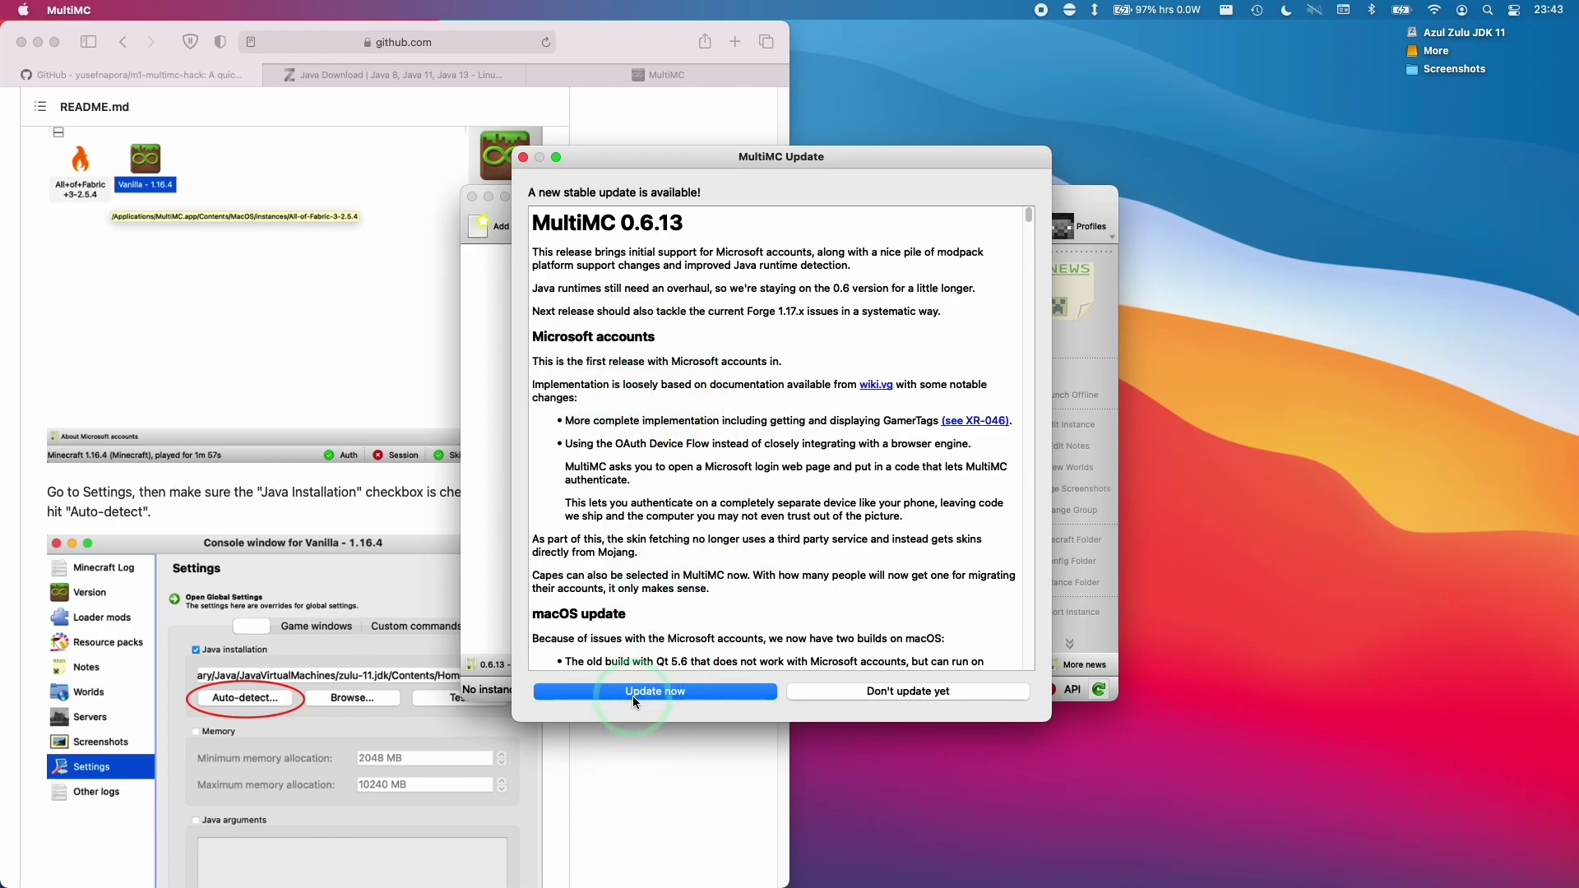
left_click(685, 695)
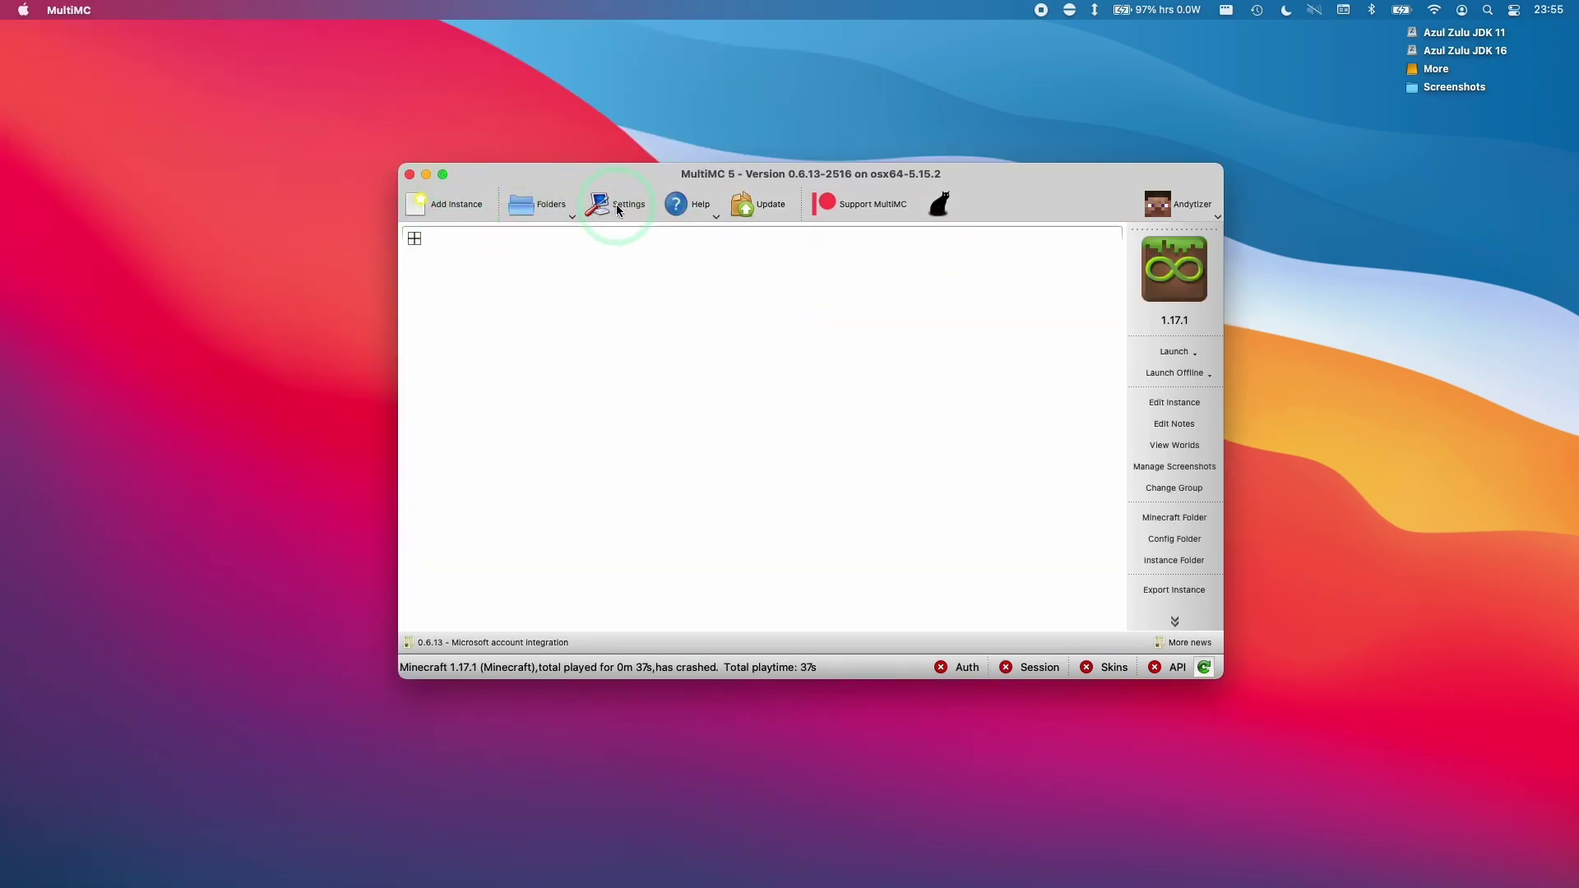
Auto-detect Java in the MultiMC settings, refresh the list of found versions and choose 16.0.2 as the Java runtime
left_click(617, 209)
left_click(573, 258)
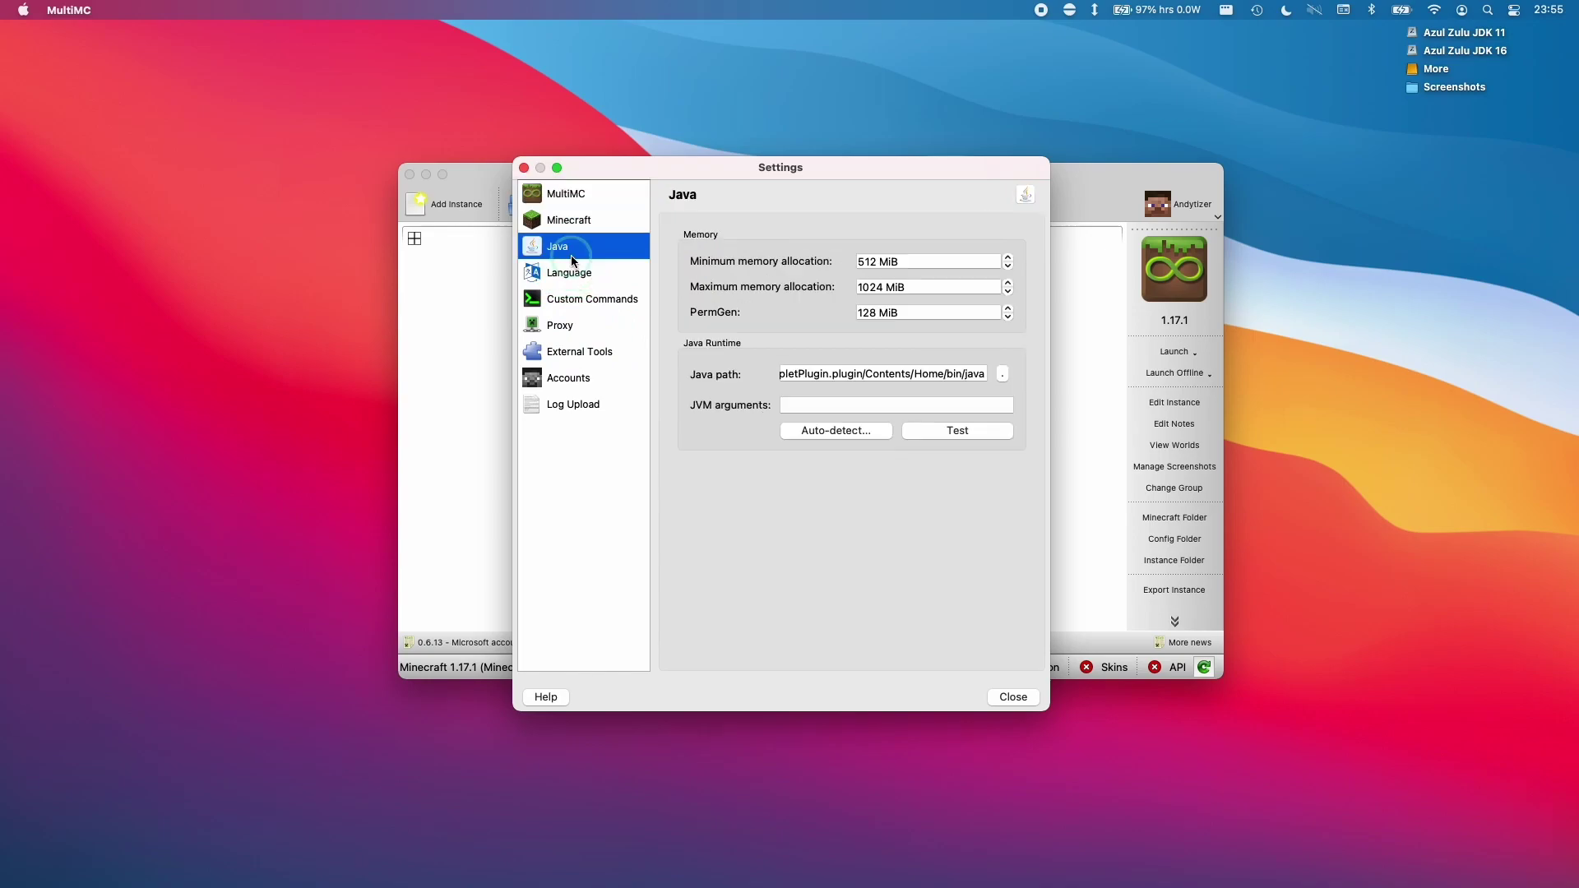
left_click(833, 430)
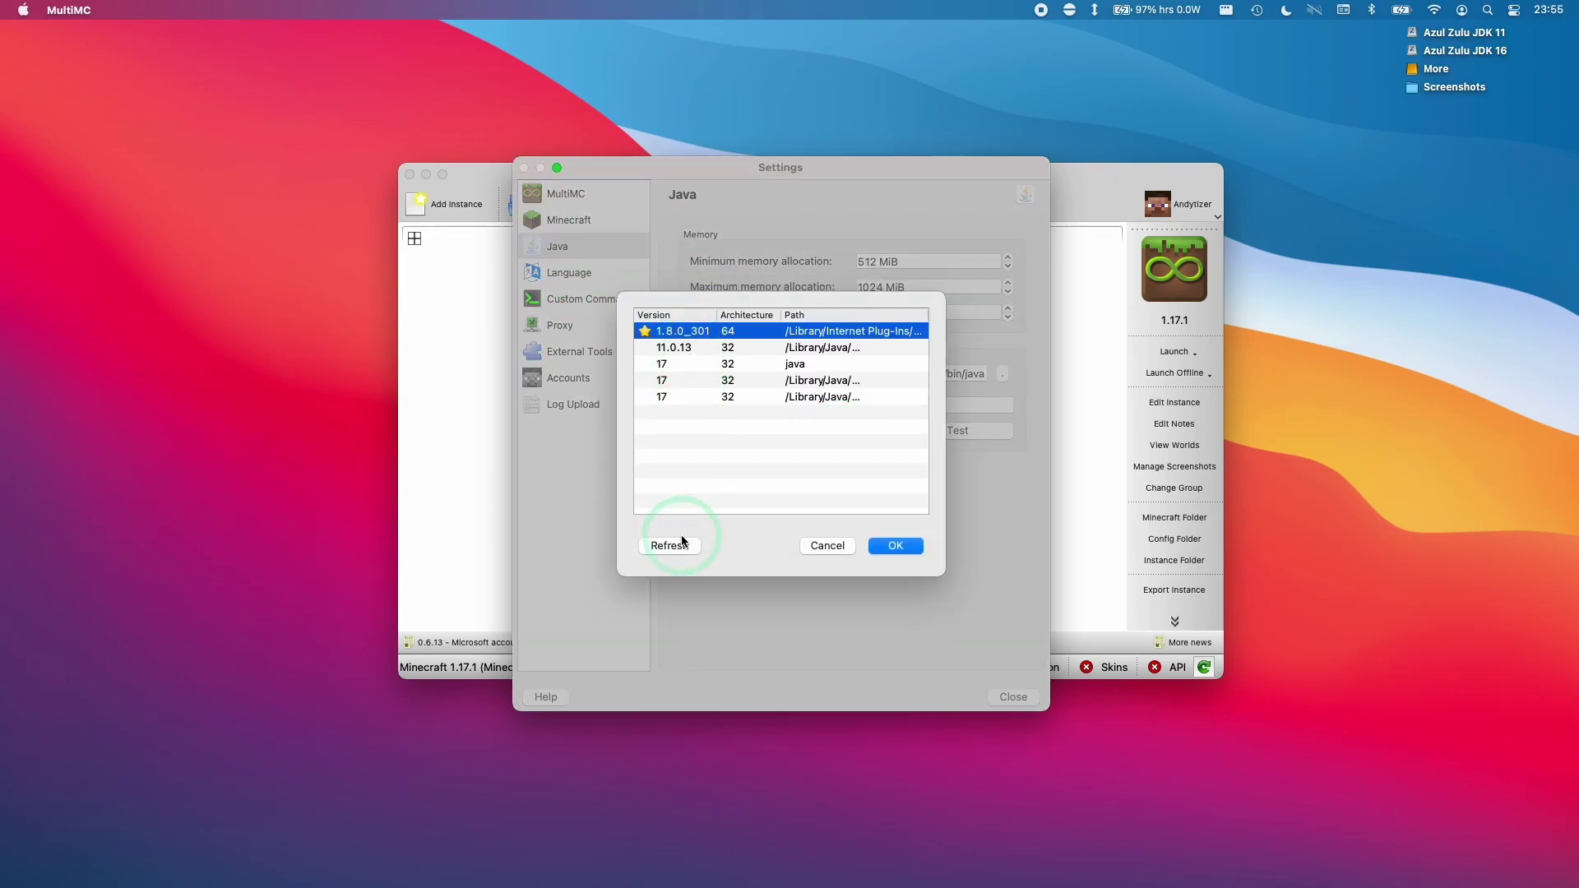
left_click(681, 540)
left_click(723, 363)
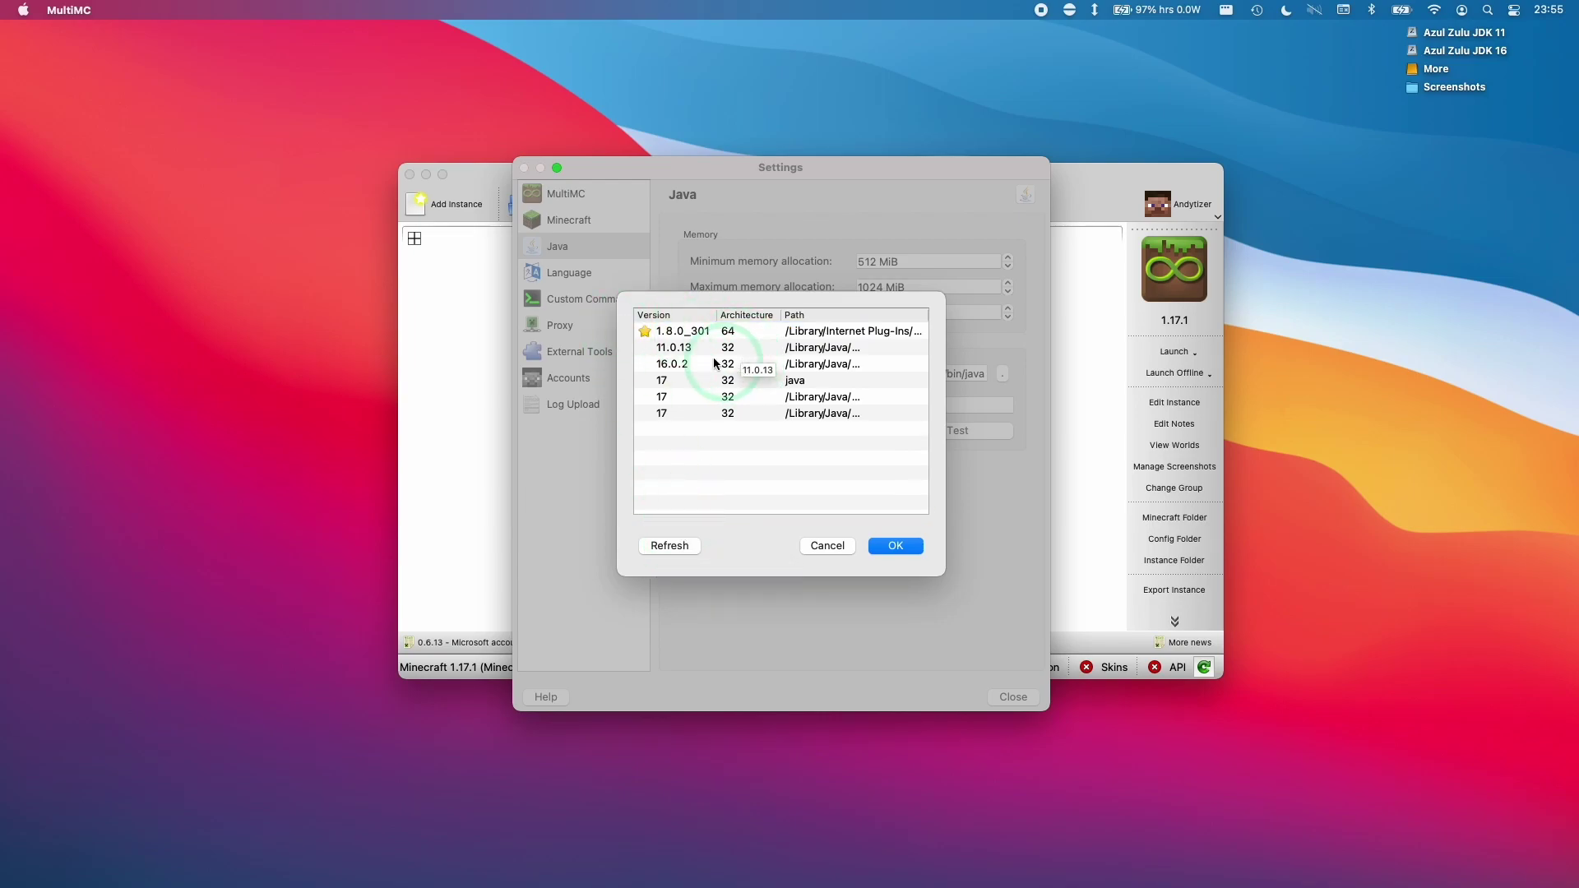
left_click(667, 367)
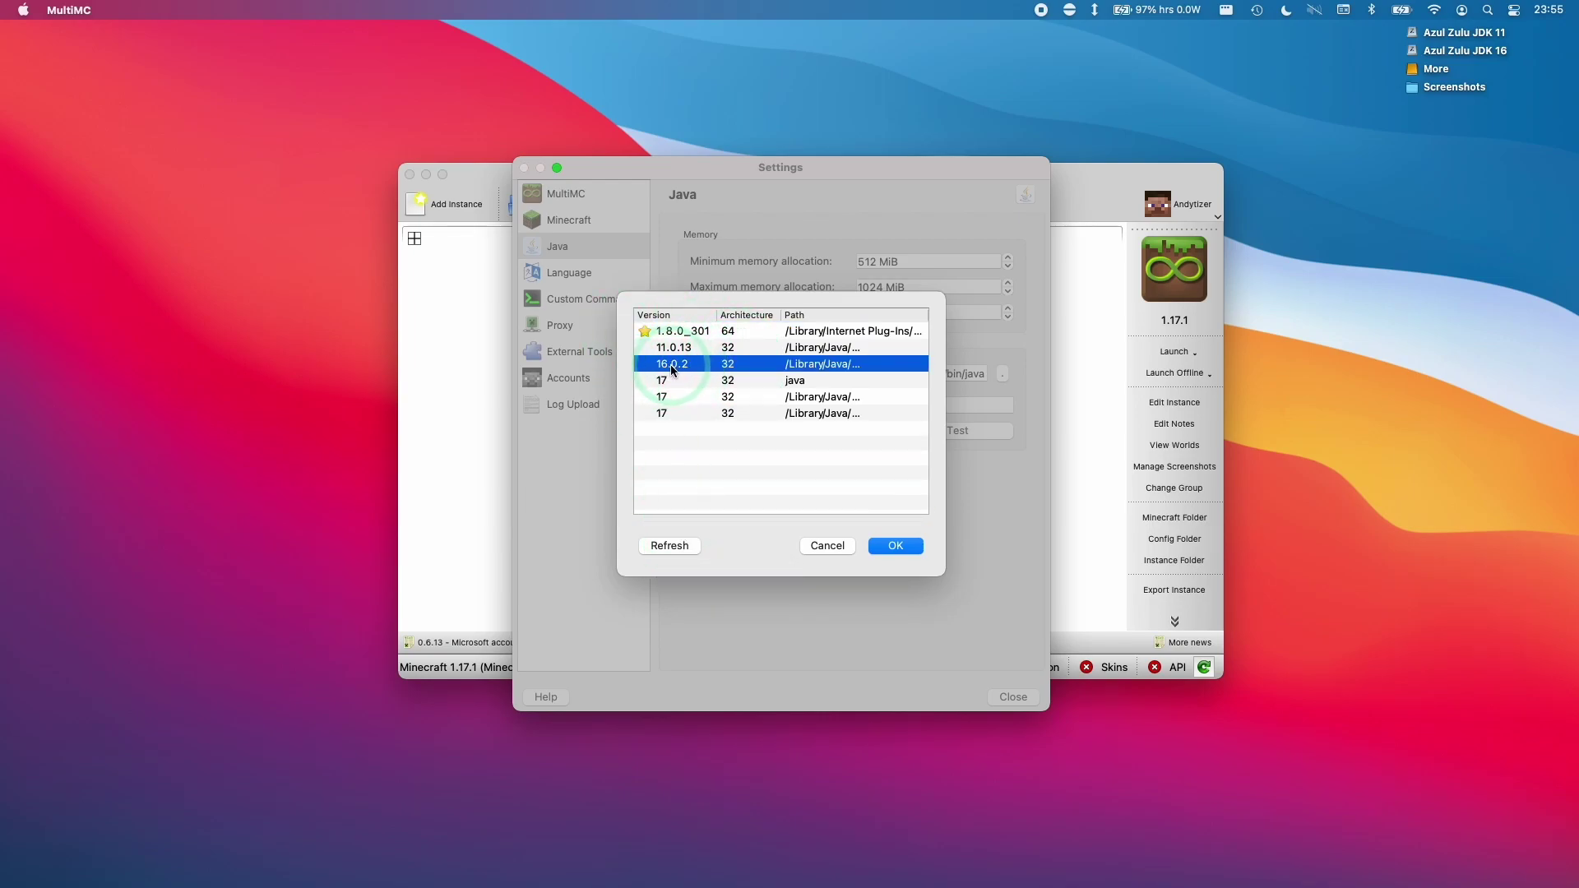
left_click(899, 541)
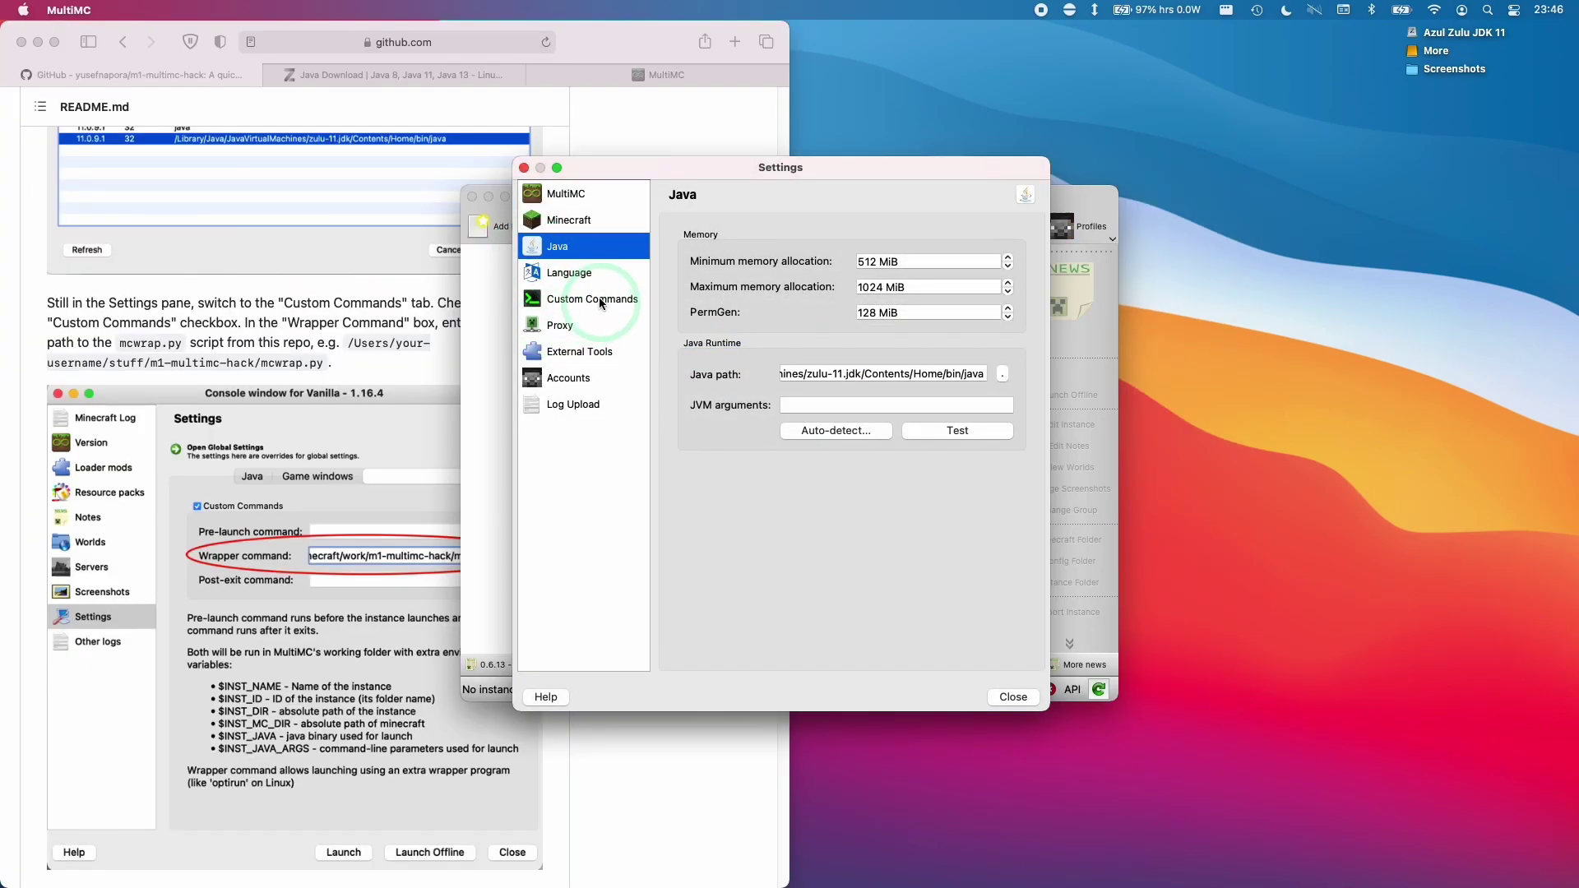
Open the custom commands settings in MultiMC and start editing the wrapper command
left_click(618, 304)
left_click(565, 305)
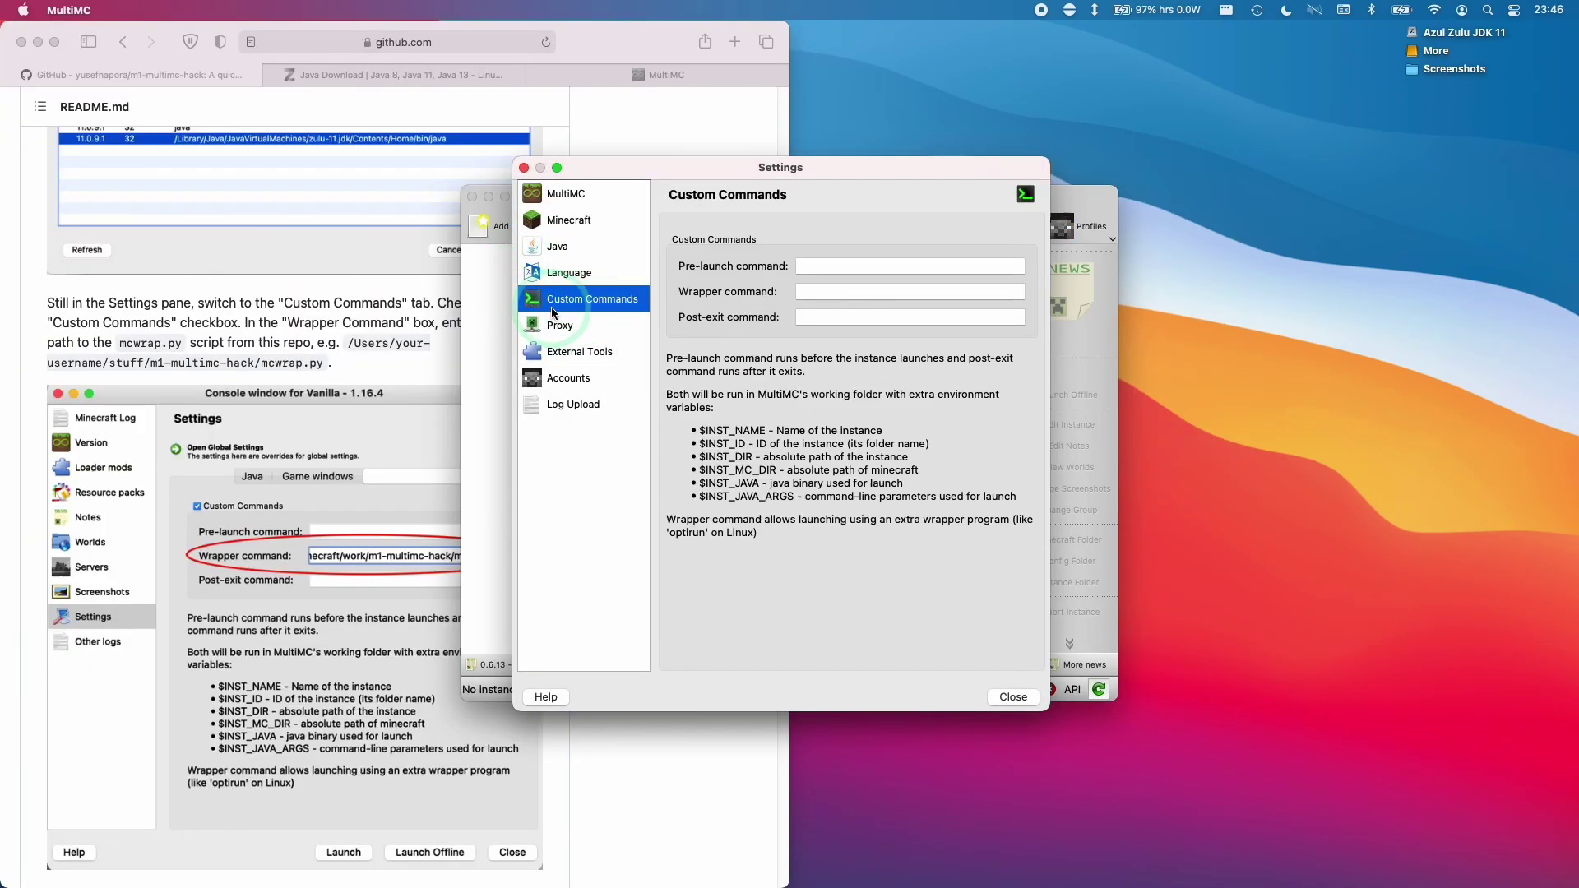
left_click(833, 296)
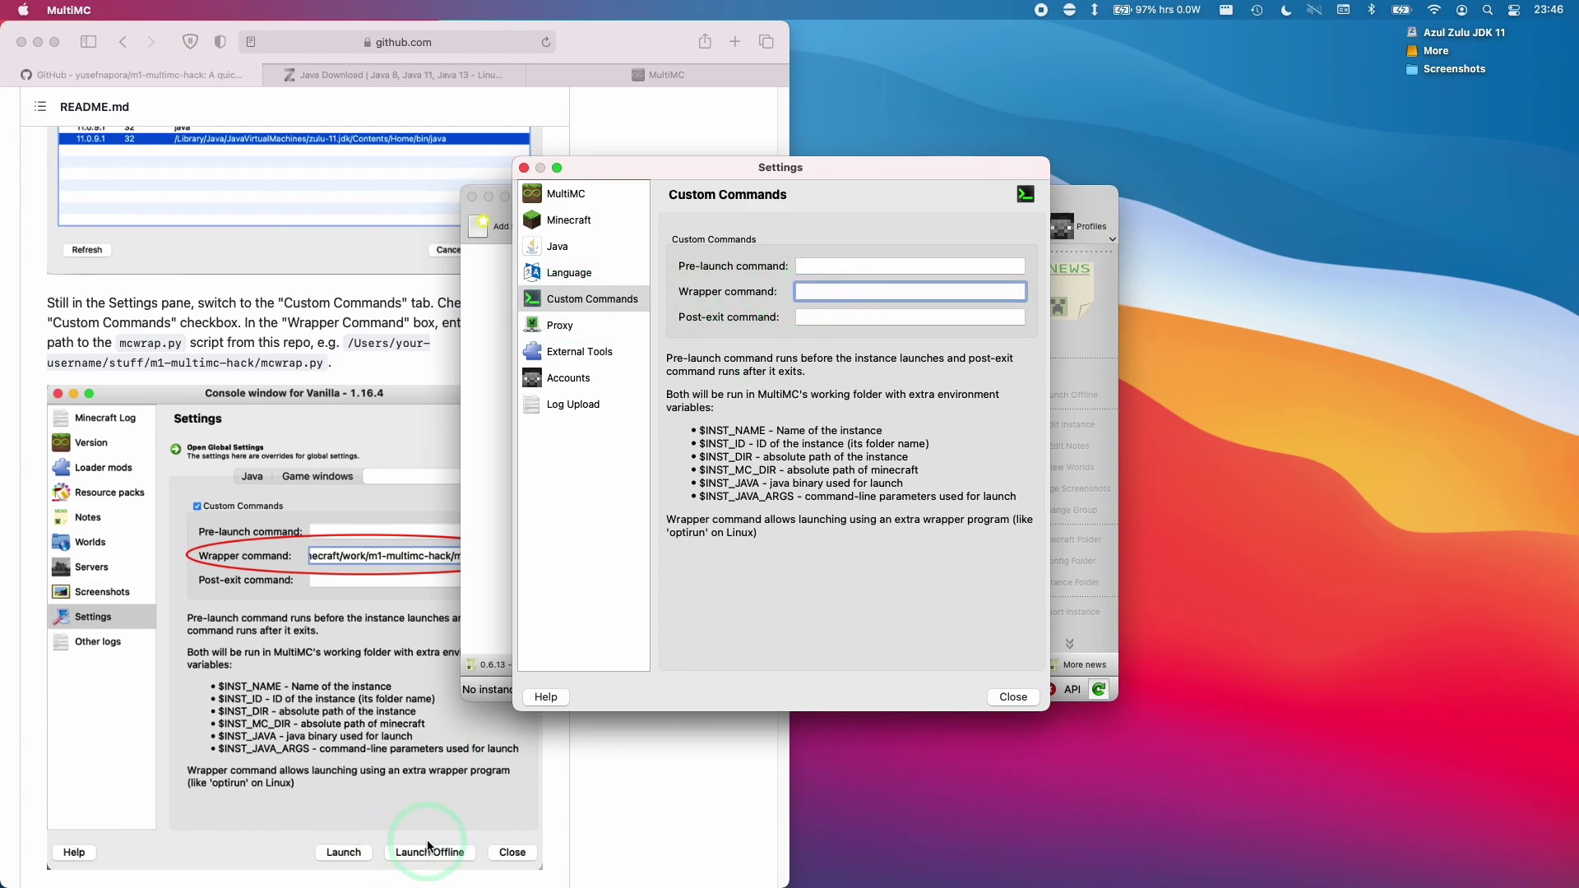
Switch to Finder and select mcwrap.py in the m1-multimc-hack folder inside the home folder's Minecraft folder
left_click(82, 863)
left_click(1080, 90)
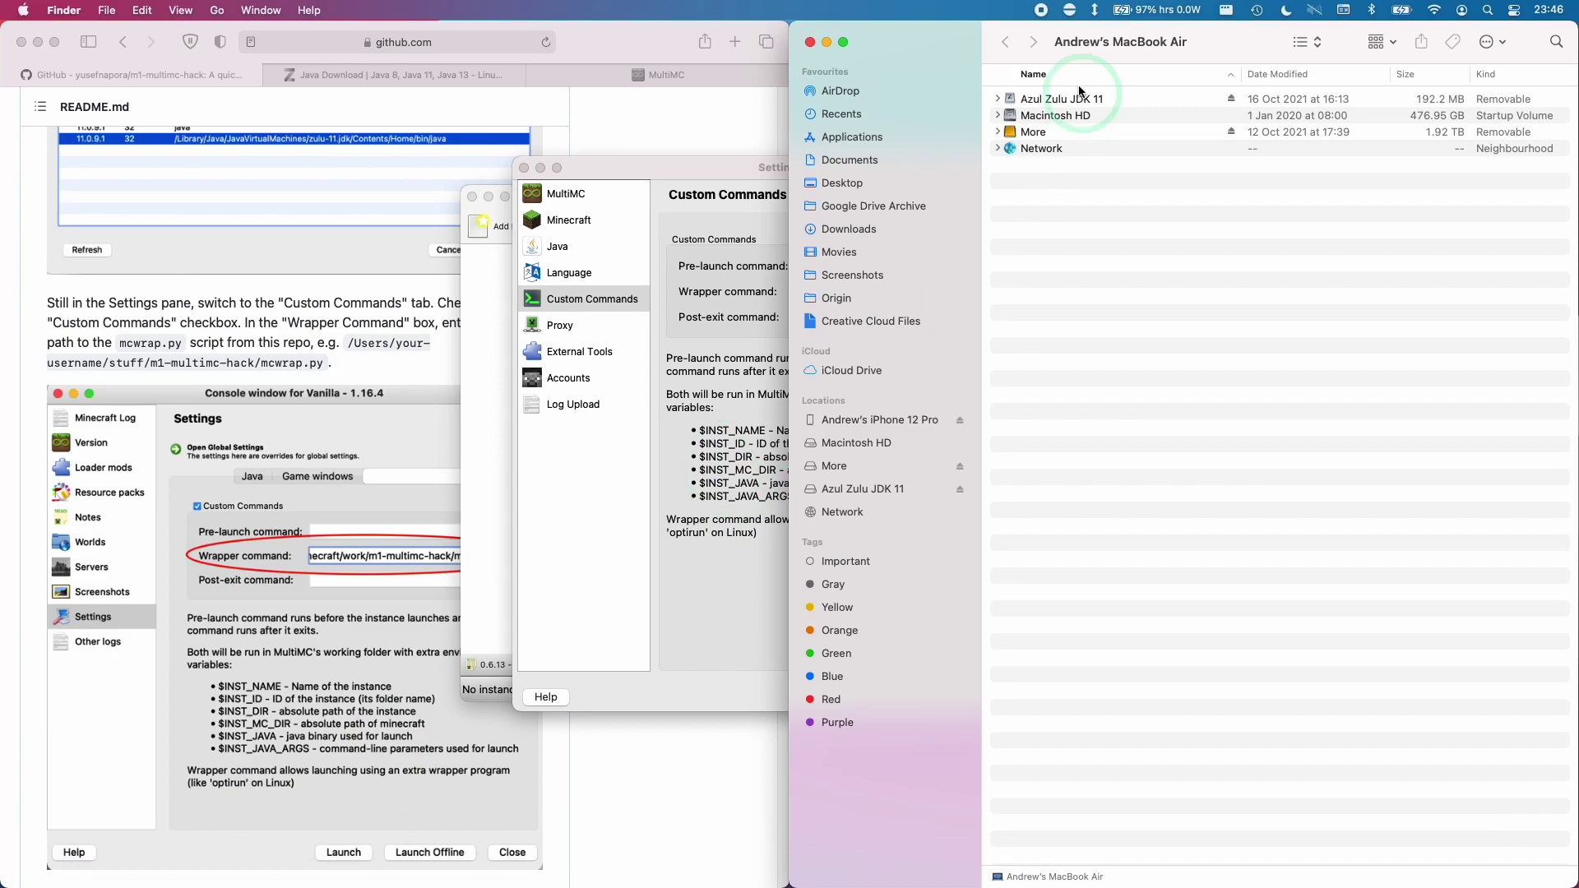
left_click(217, 10)
left_click(1072, 377)
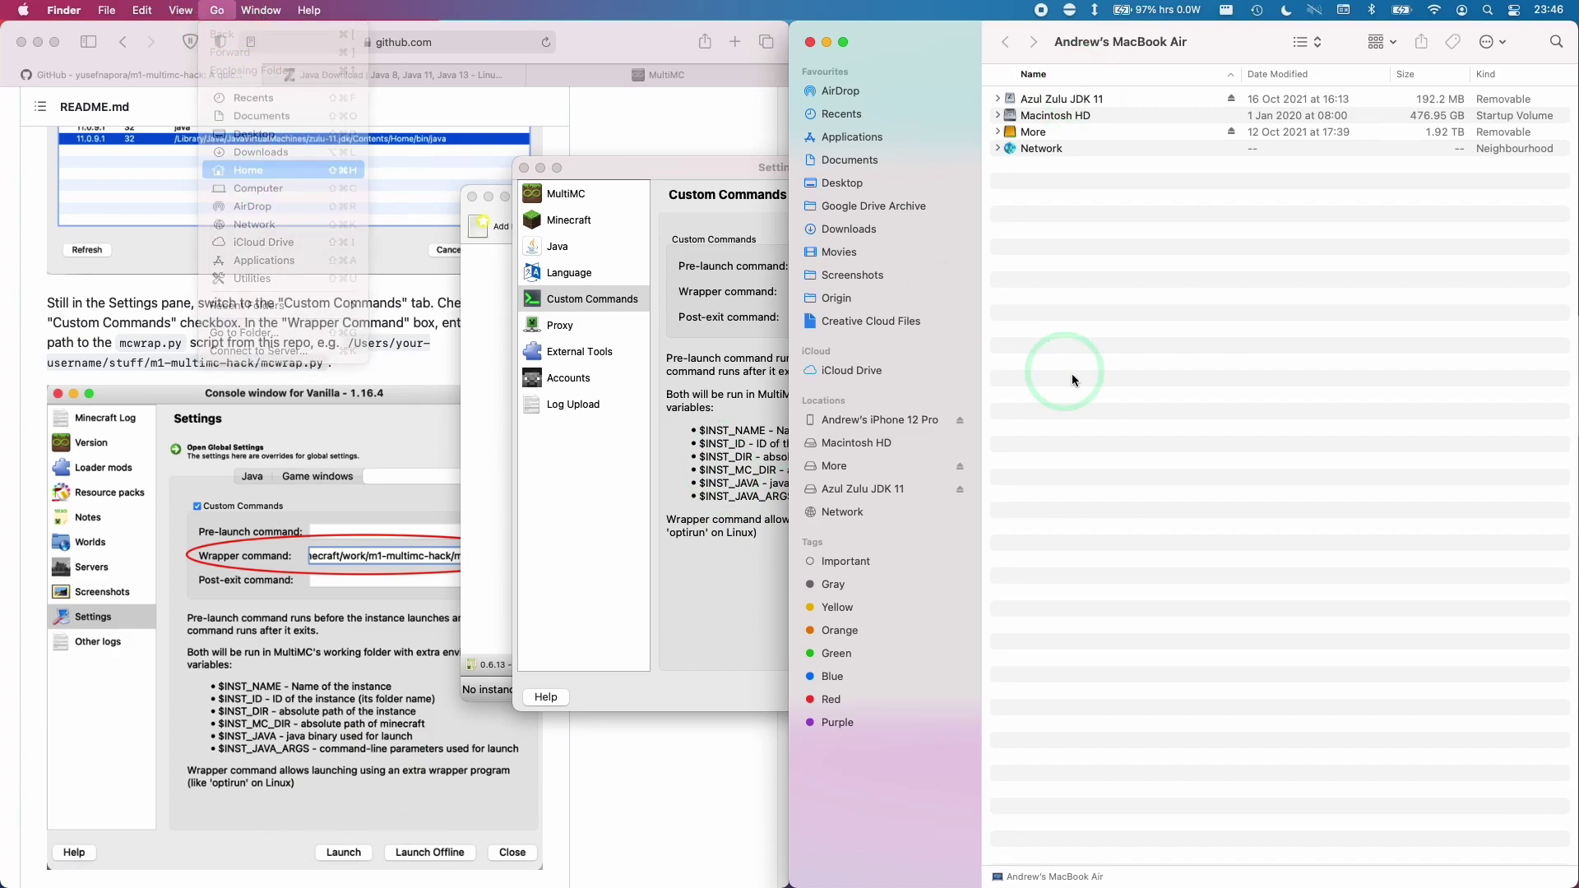
double_click(1049, 301)
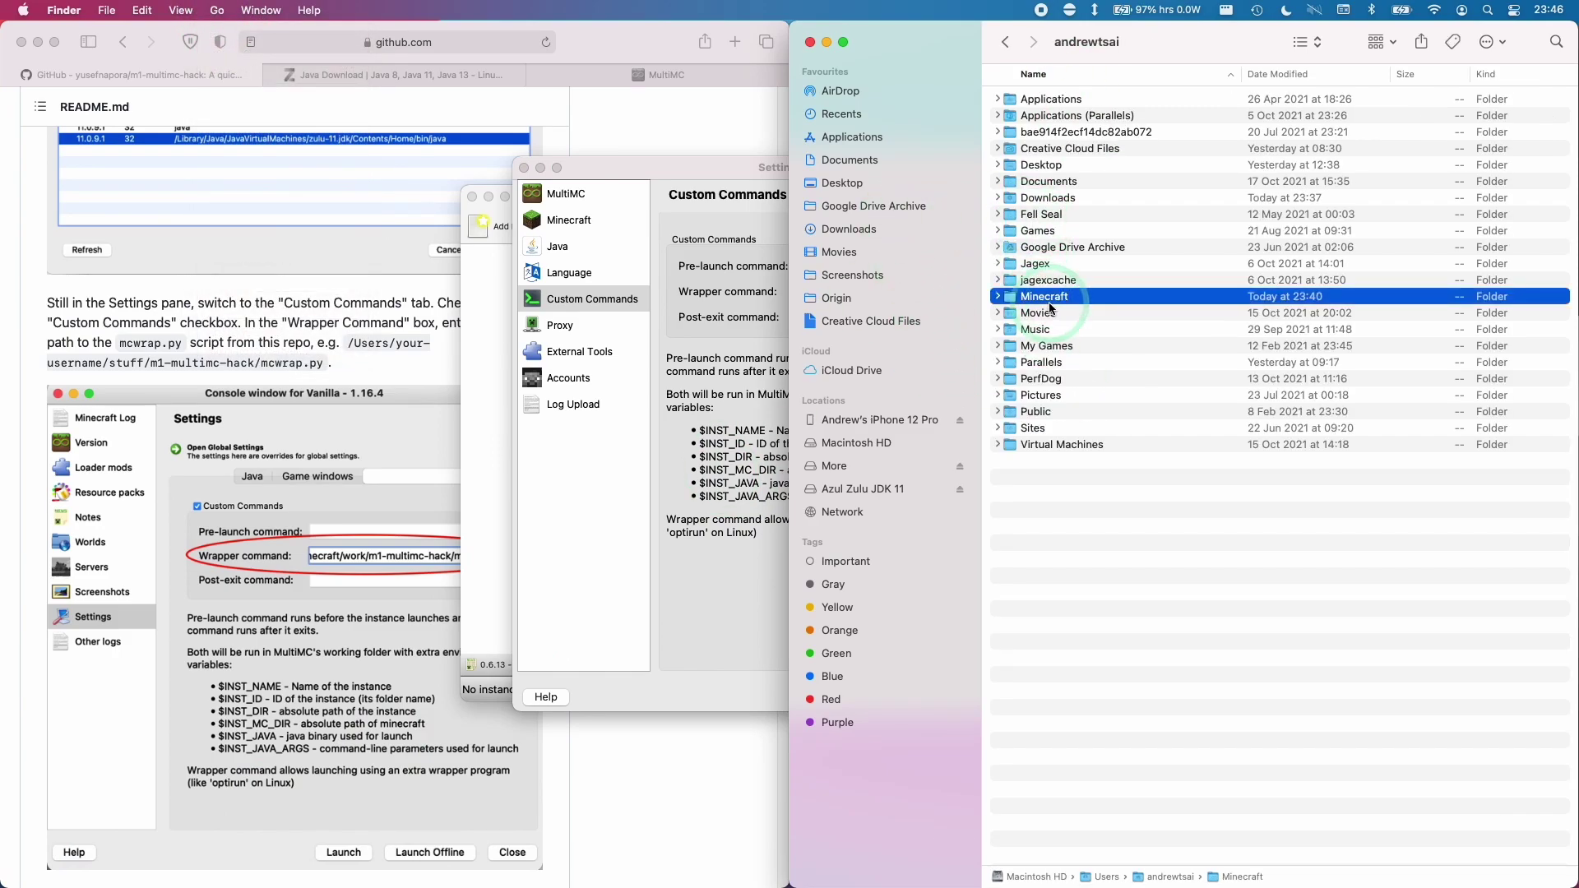
double_click(1050, 101)
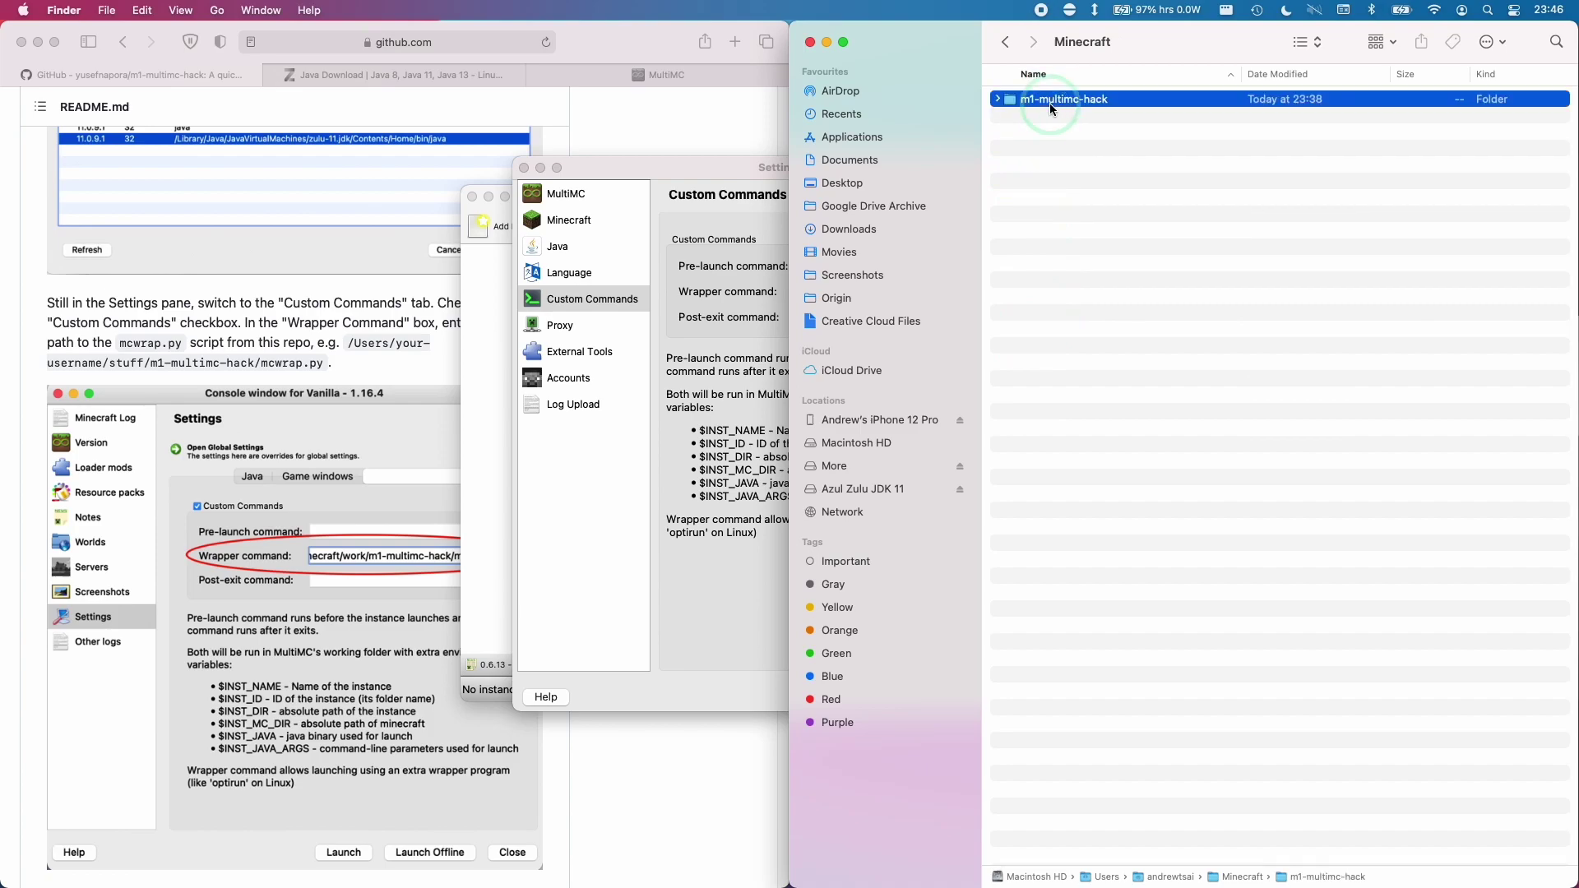
left_click(1060, 133)
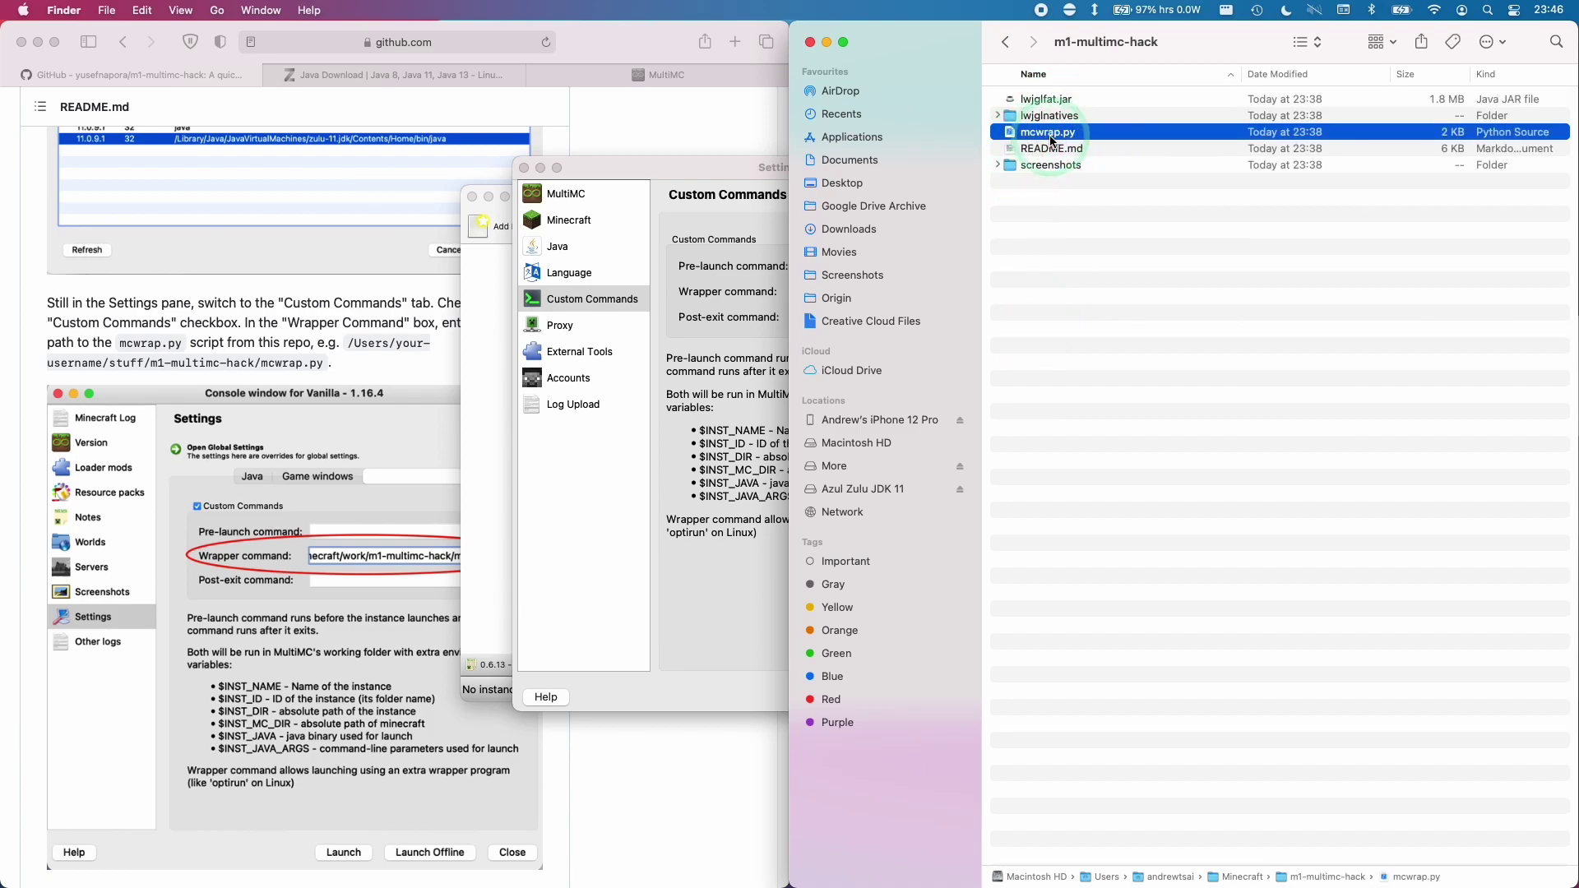
Narrow the Finder window to uncover the MultiMC settings and copy the folder path from mcwrap.py's file info
left_click(814, 142)
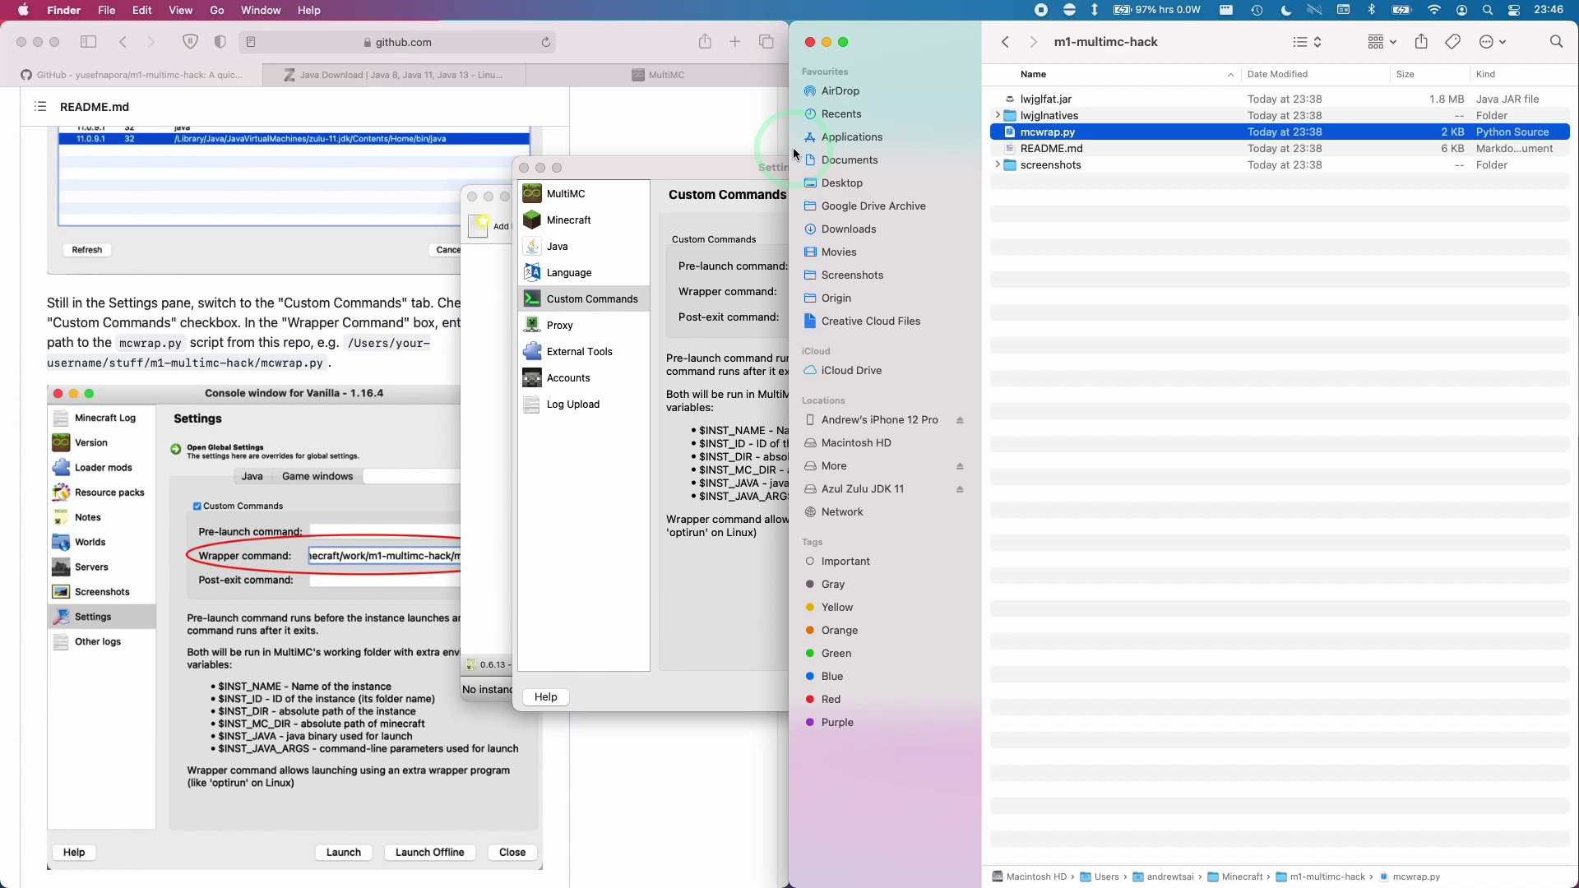
left_click_drag(789, 149, 985, 149)
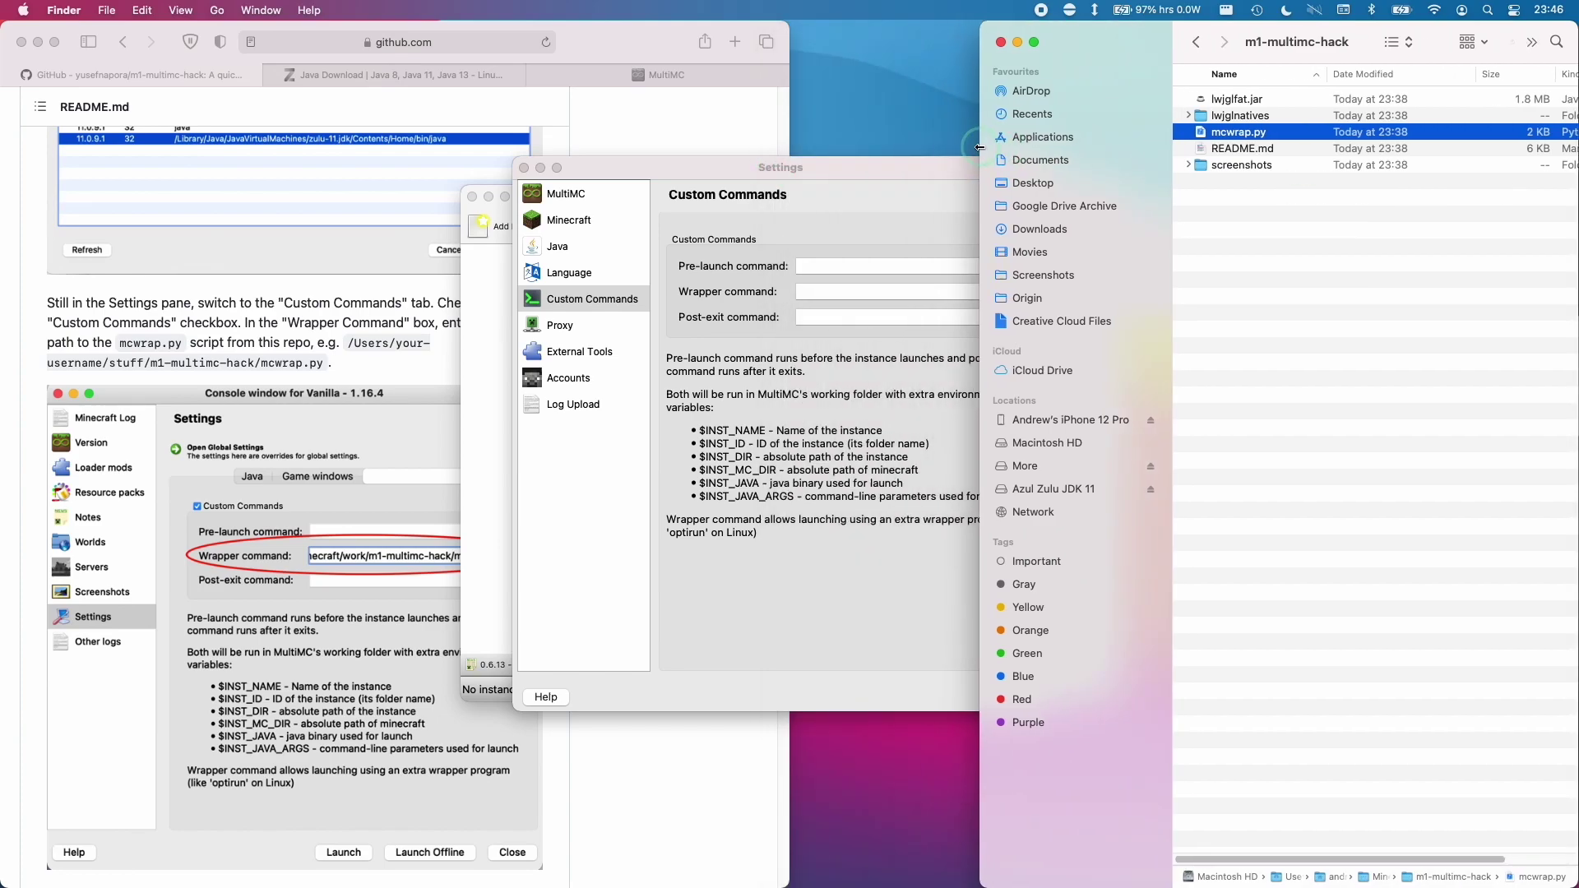
right_click(1223, 136)
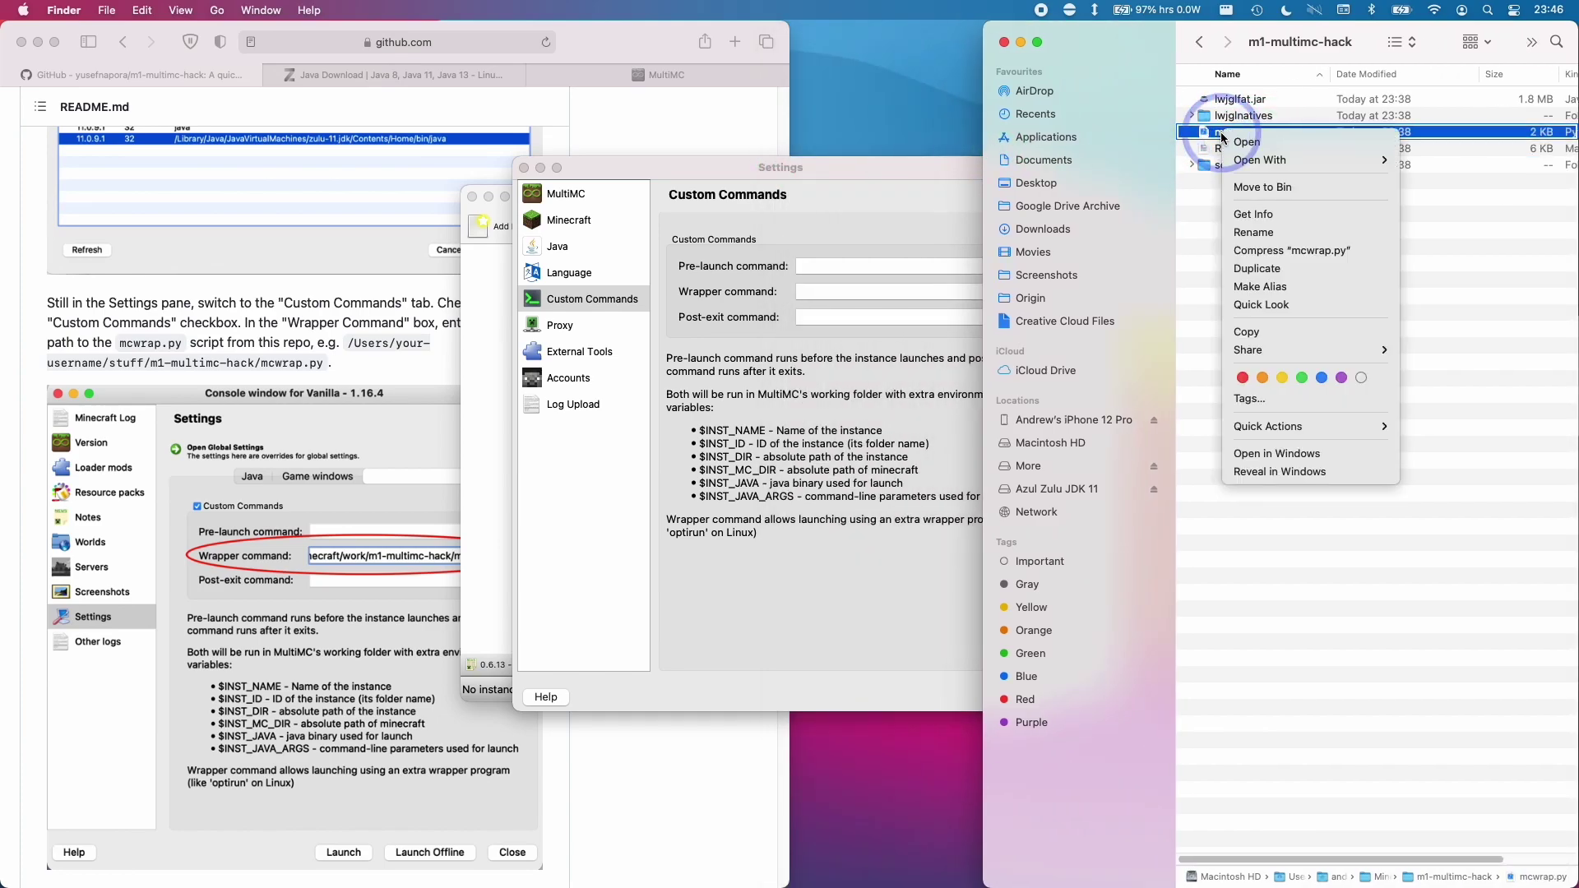
left_click(1230, 213)
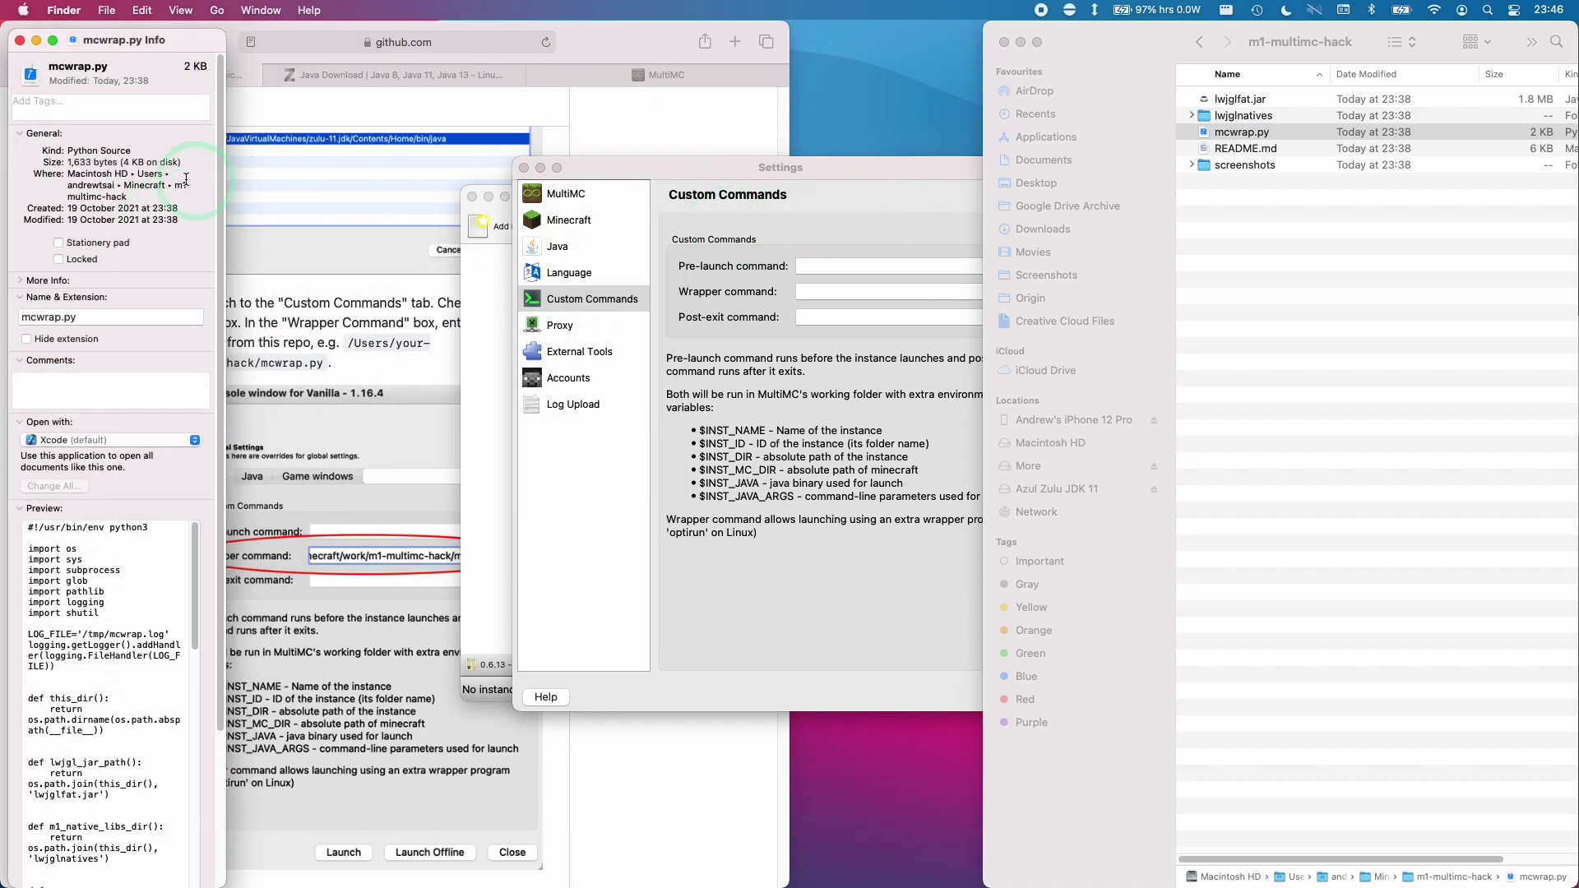
left_click_drag(131, 195, 70, 178)
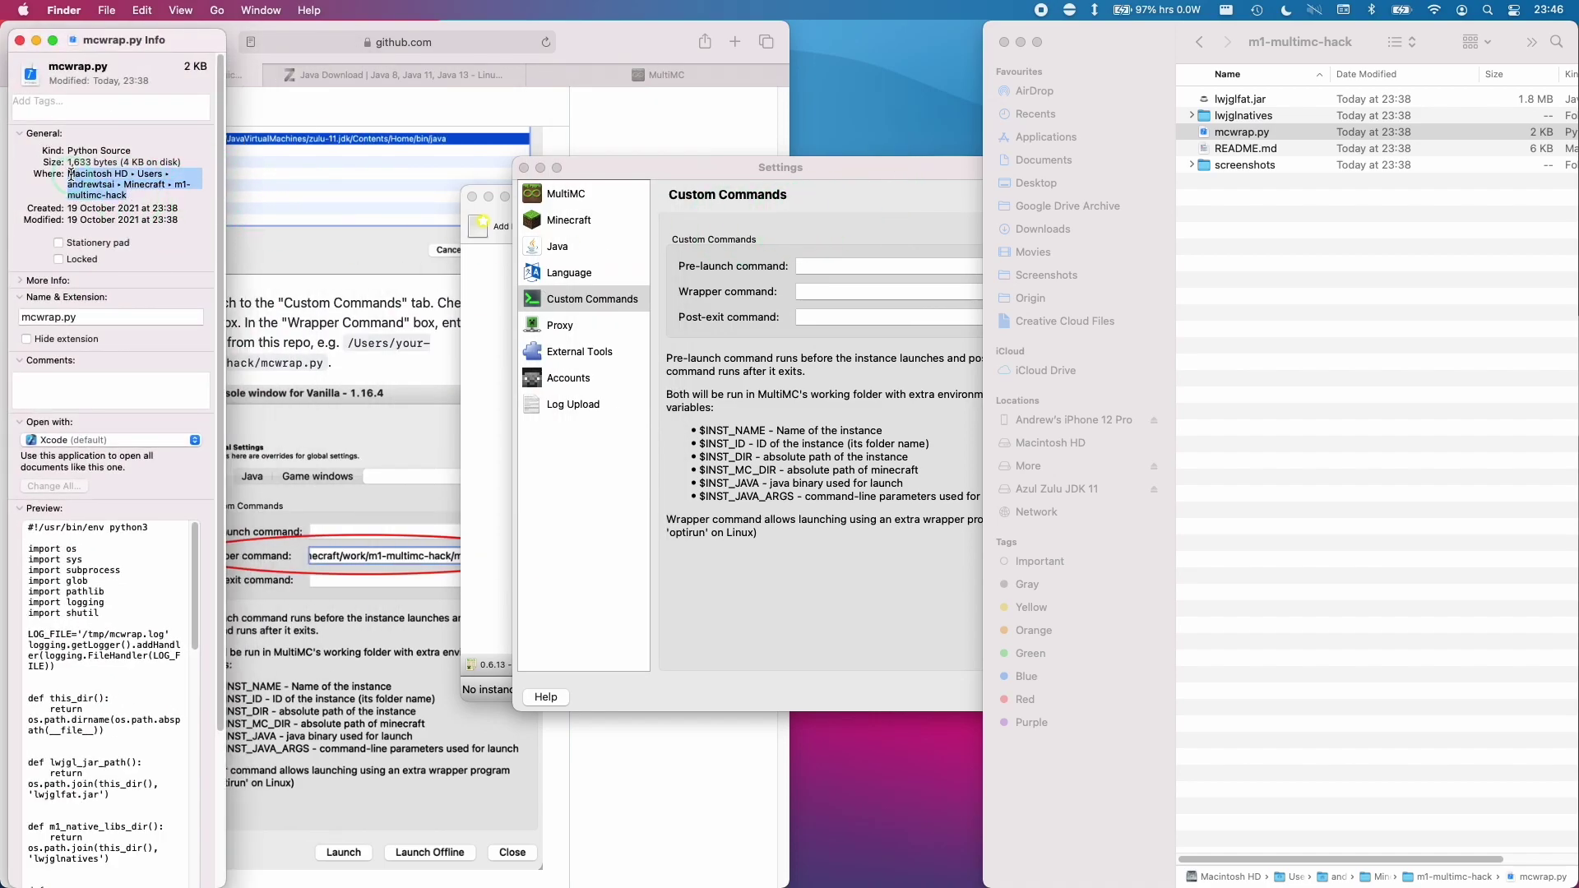
right_click(74, 178)
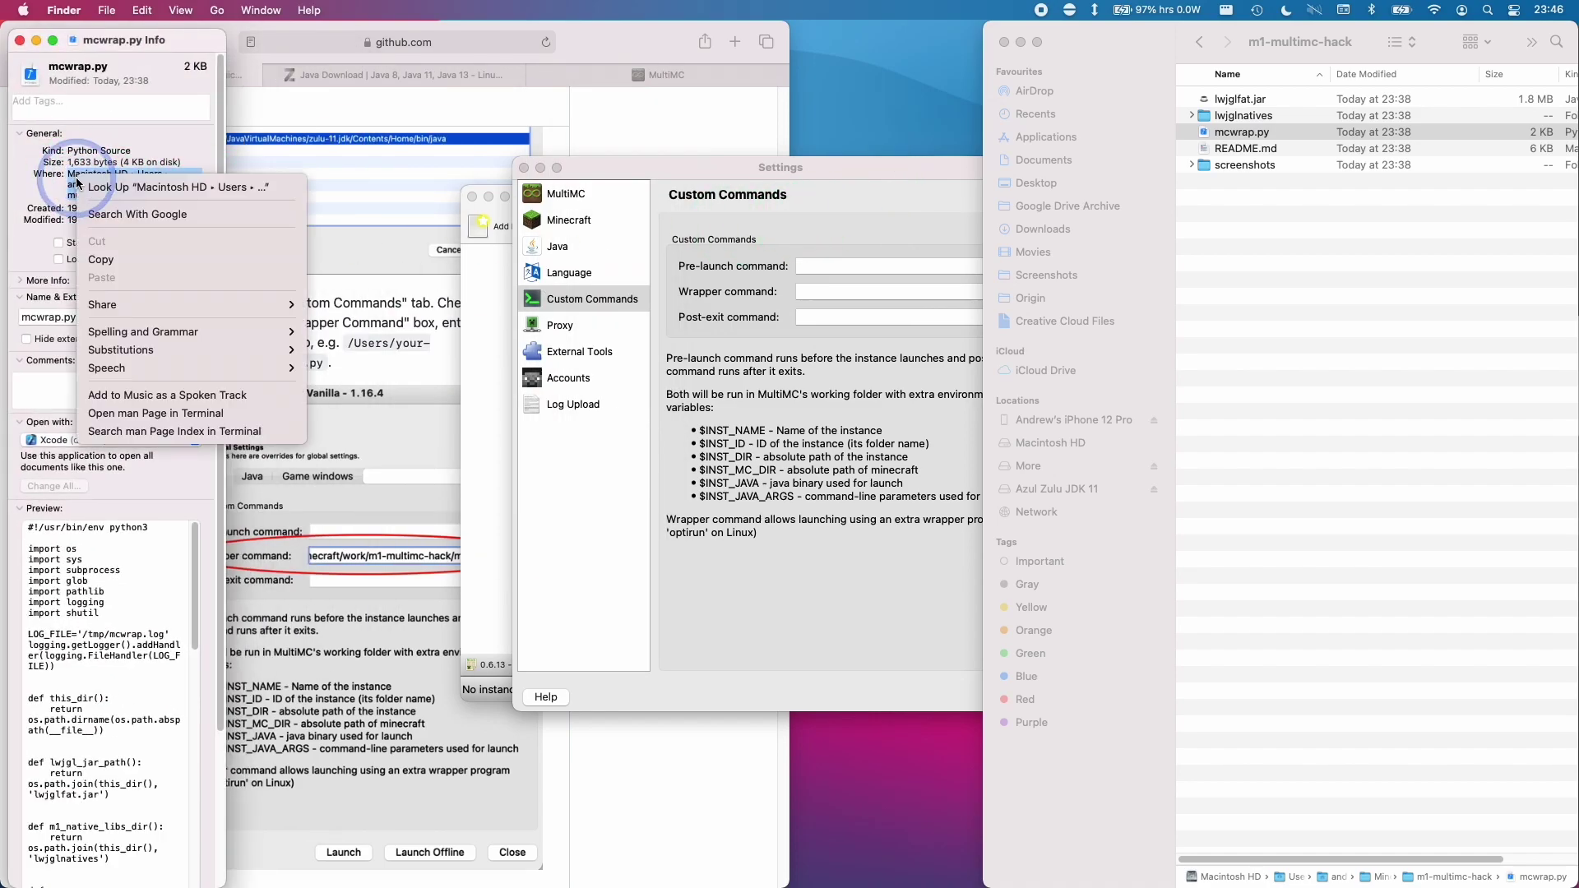
left_click(115, 254)
Set the MultiMC wrapper command to the copied m1-multimc-hack folder path followed by /mcwrap.py, and close the settings
left_click(873, 340)
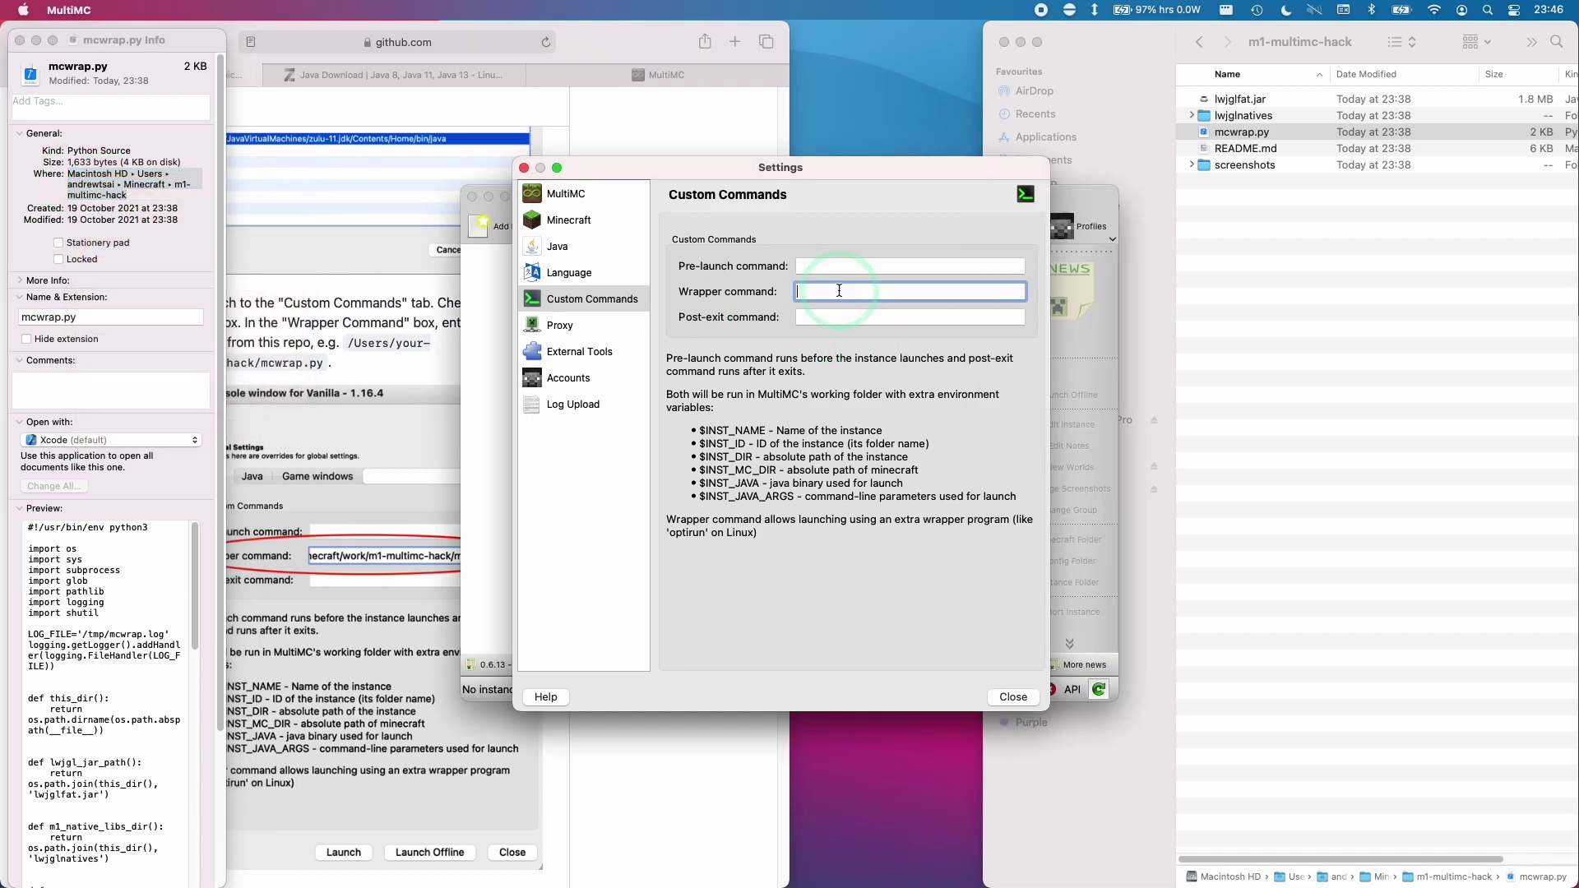
right_click(841, 292)
left_click(870, 371)
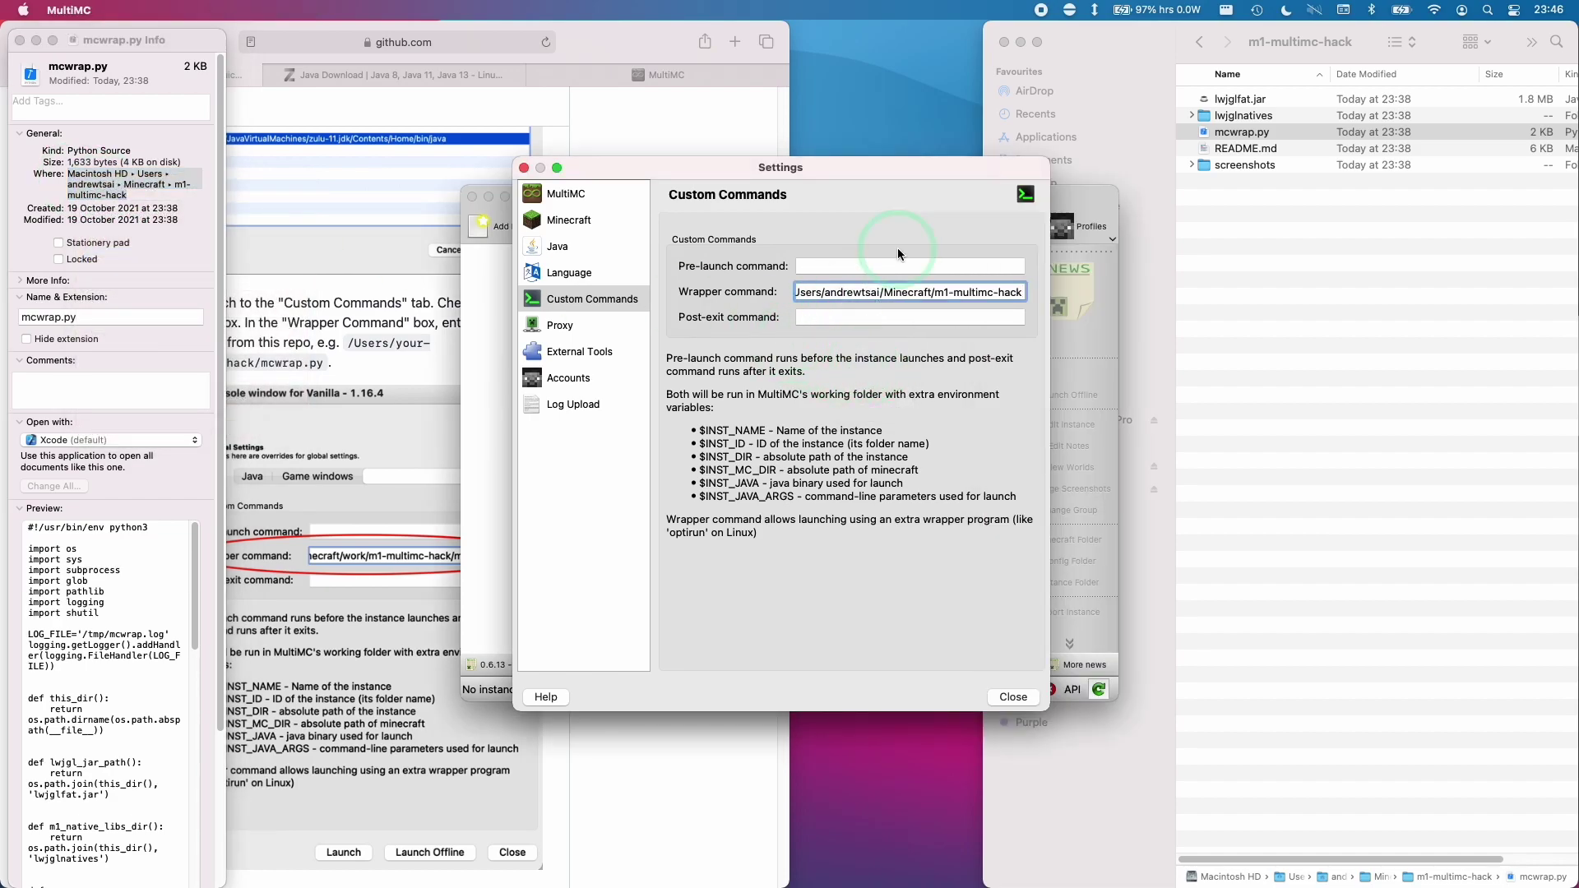
type("/mcwrap.py")
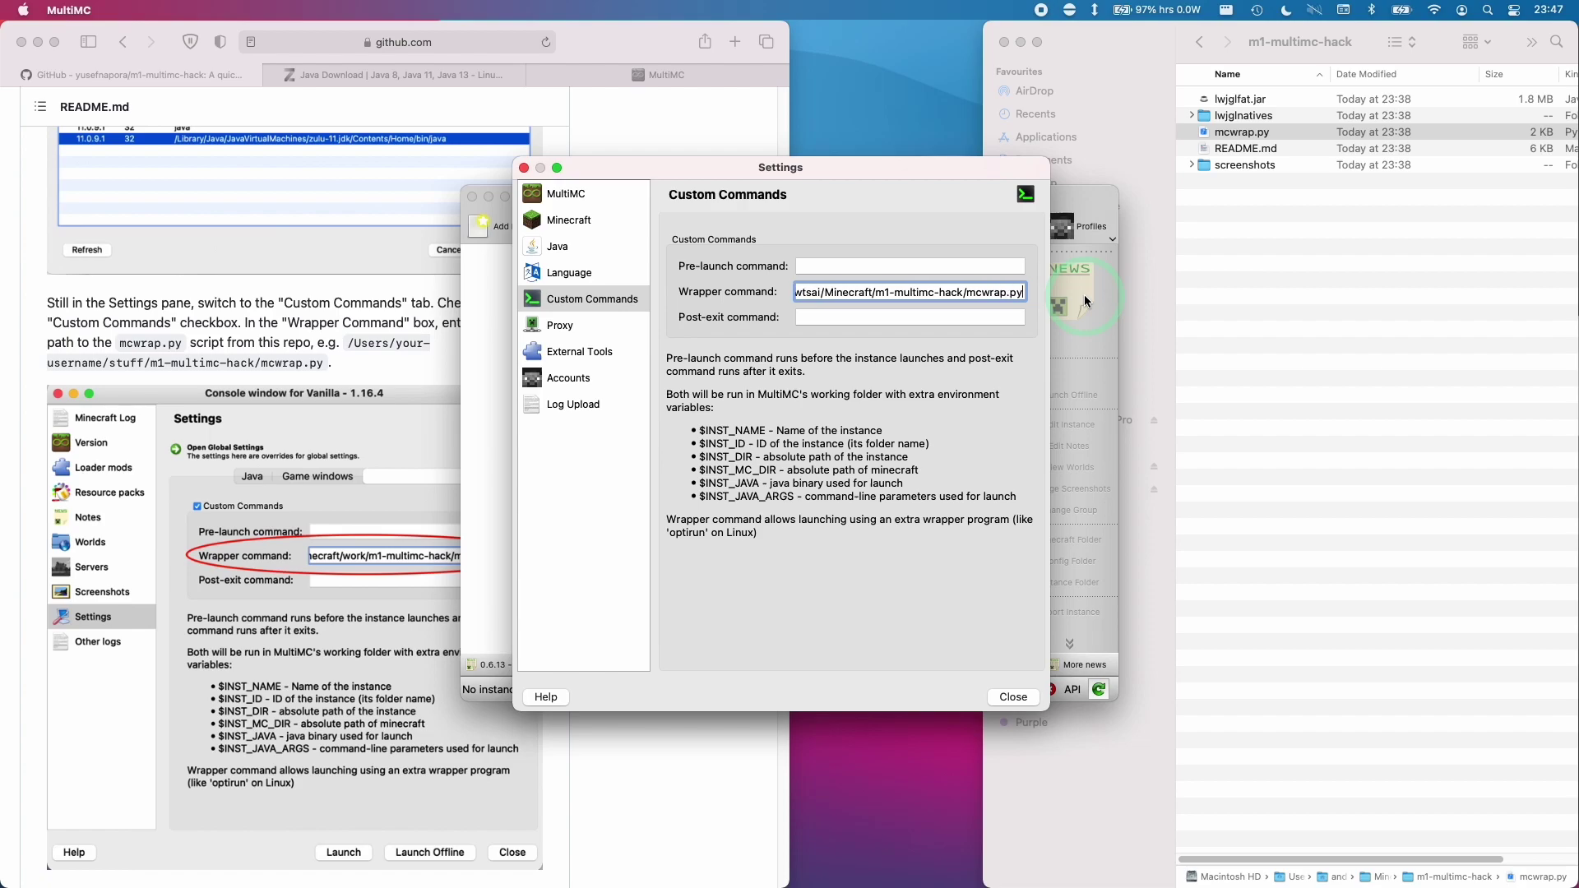
left_click(1053, 564)
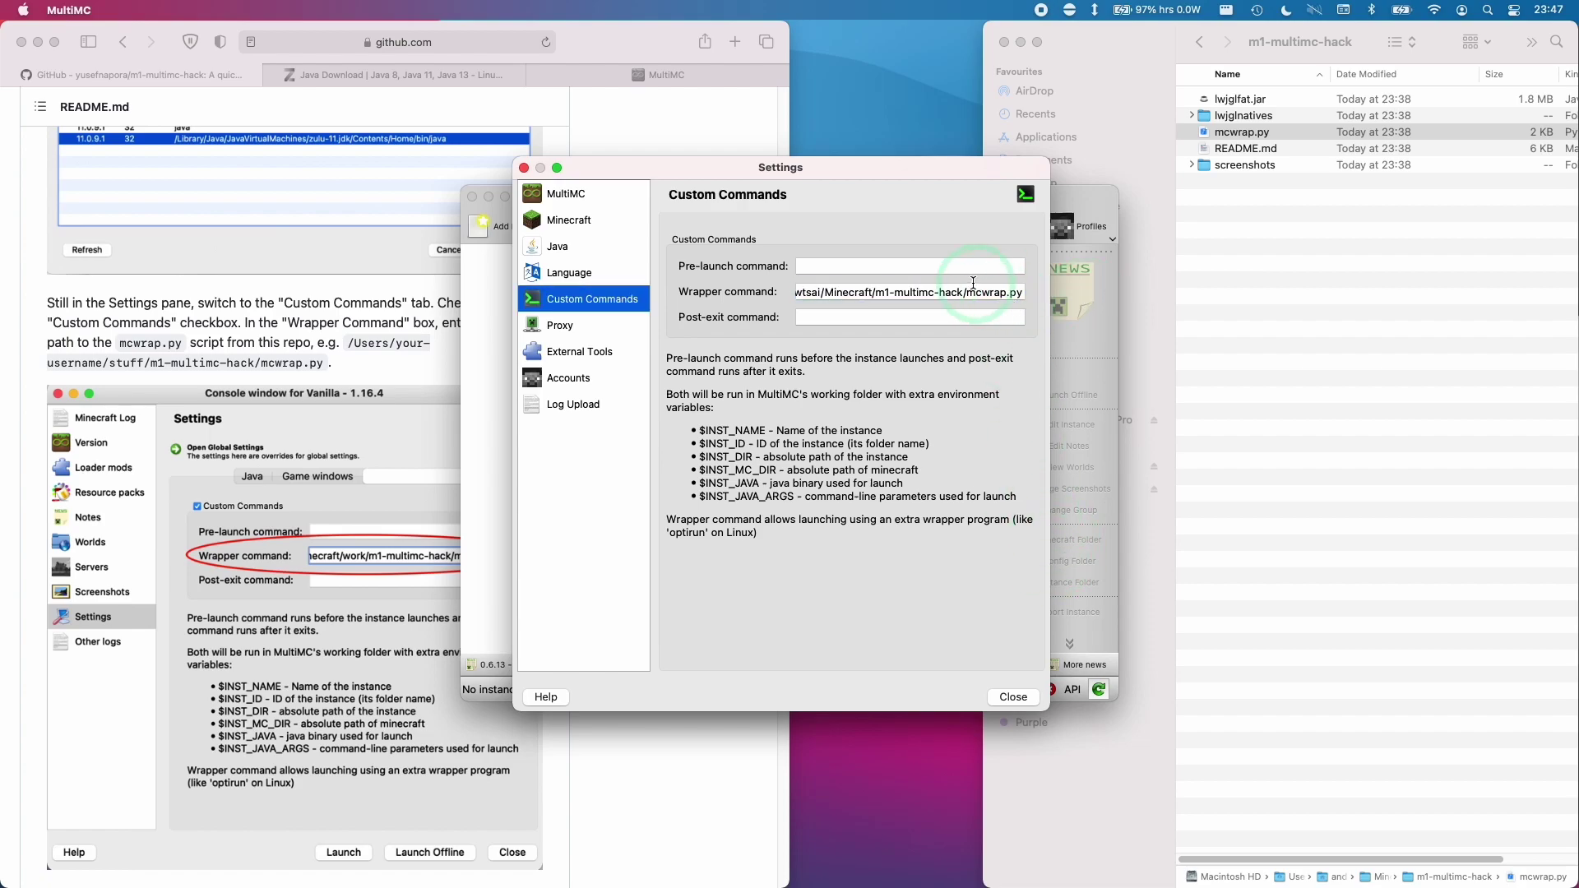
left_click(1029, 703)
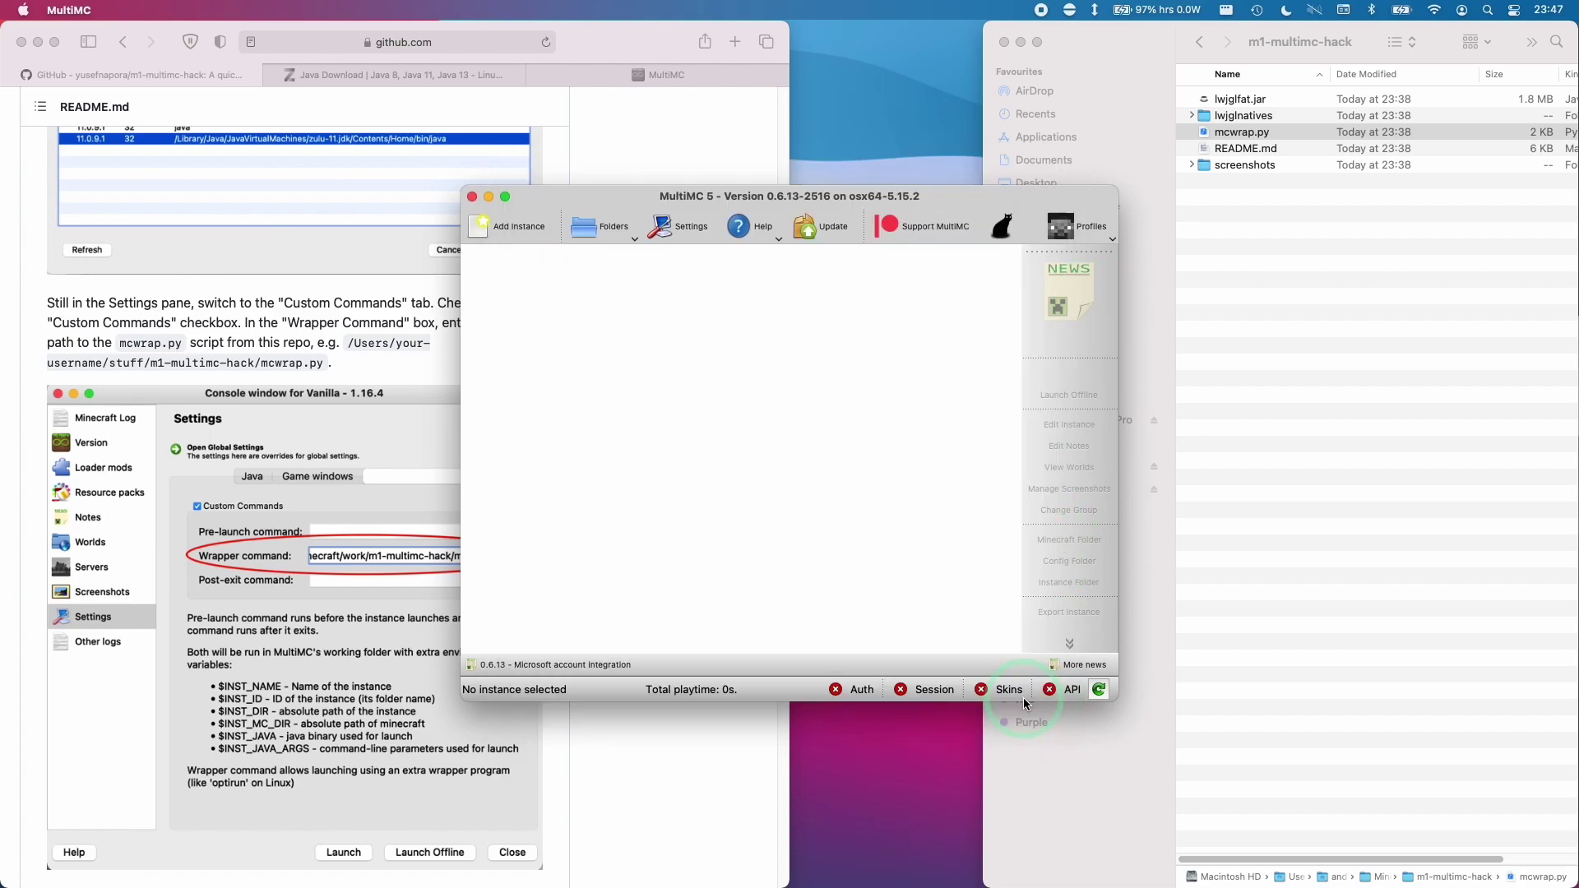
Start adding a Microsoft account in the MultiMC account manager and open the microsoft.com/link login page in the browser
left_click(831, 374)
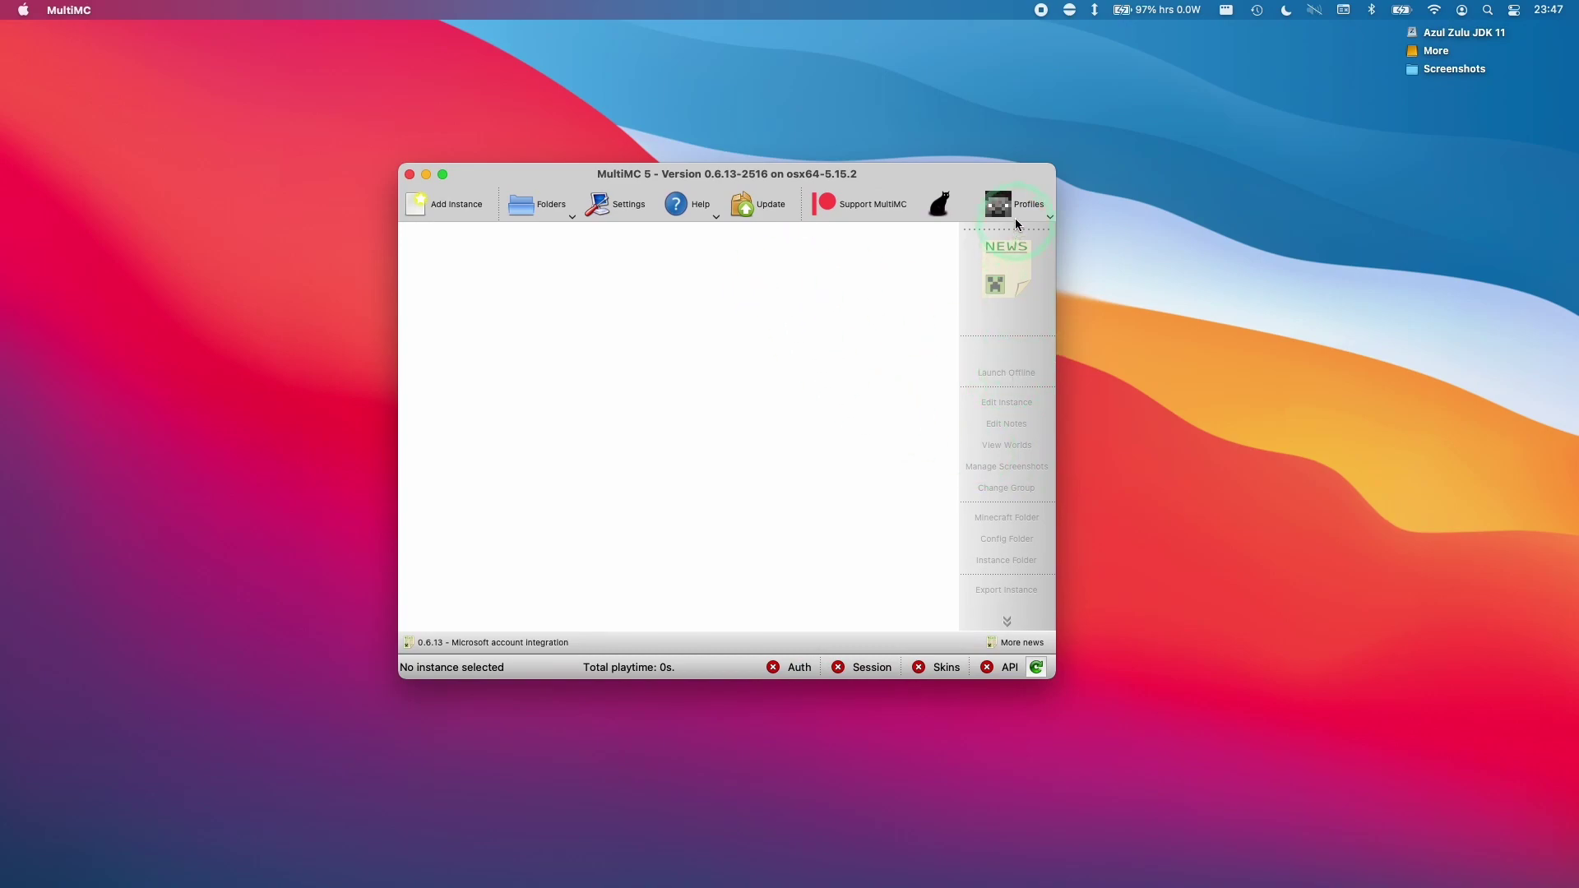
left_click(1016, 222)
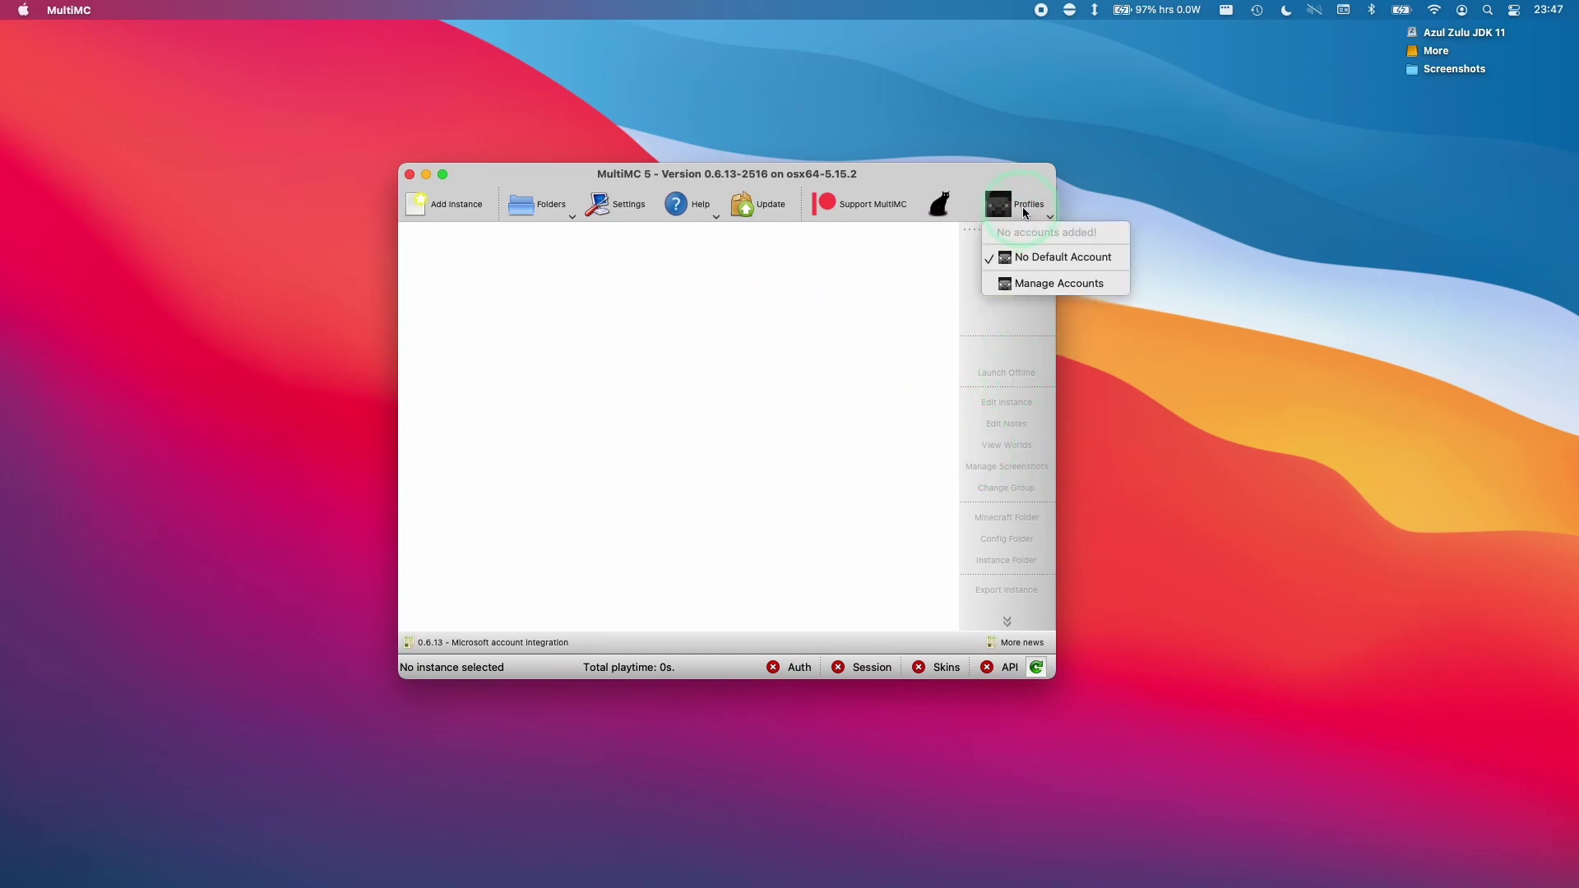
left_click(1061, 279)
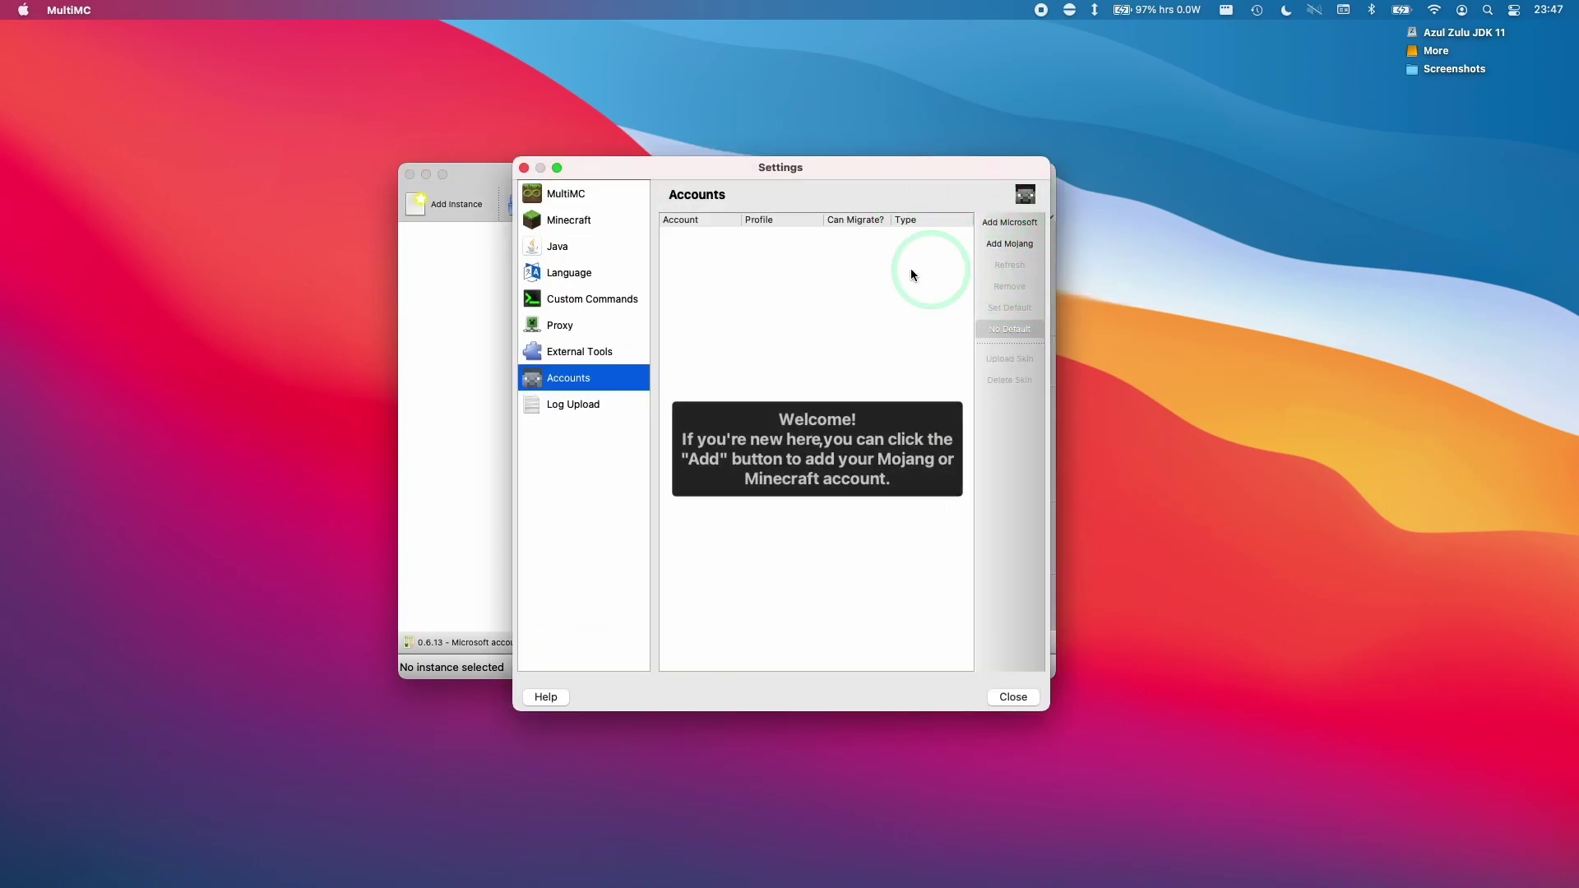
left_click(1004, 224)
left_click(810, 403)
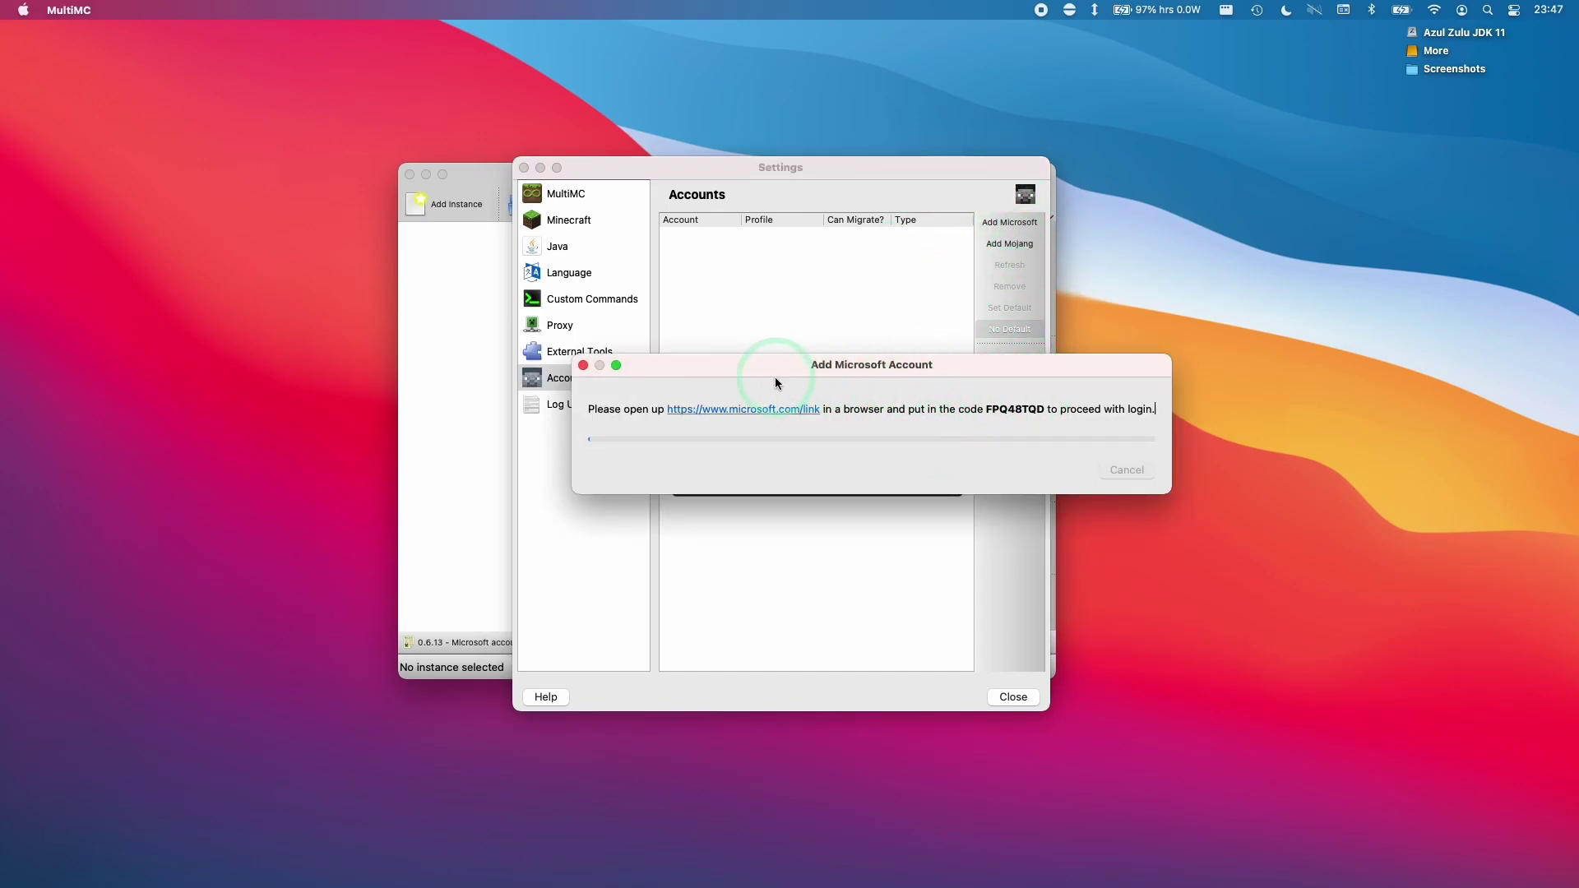
left_click(773, 409)
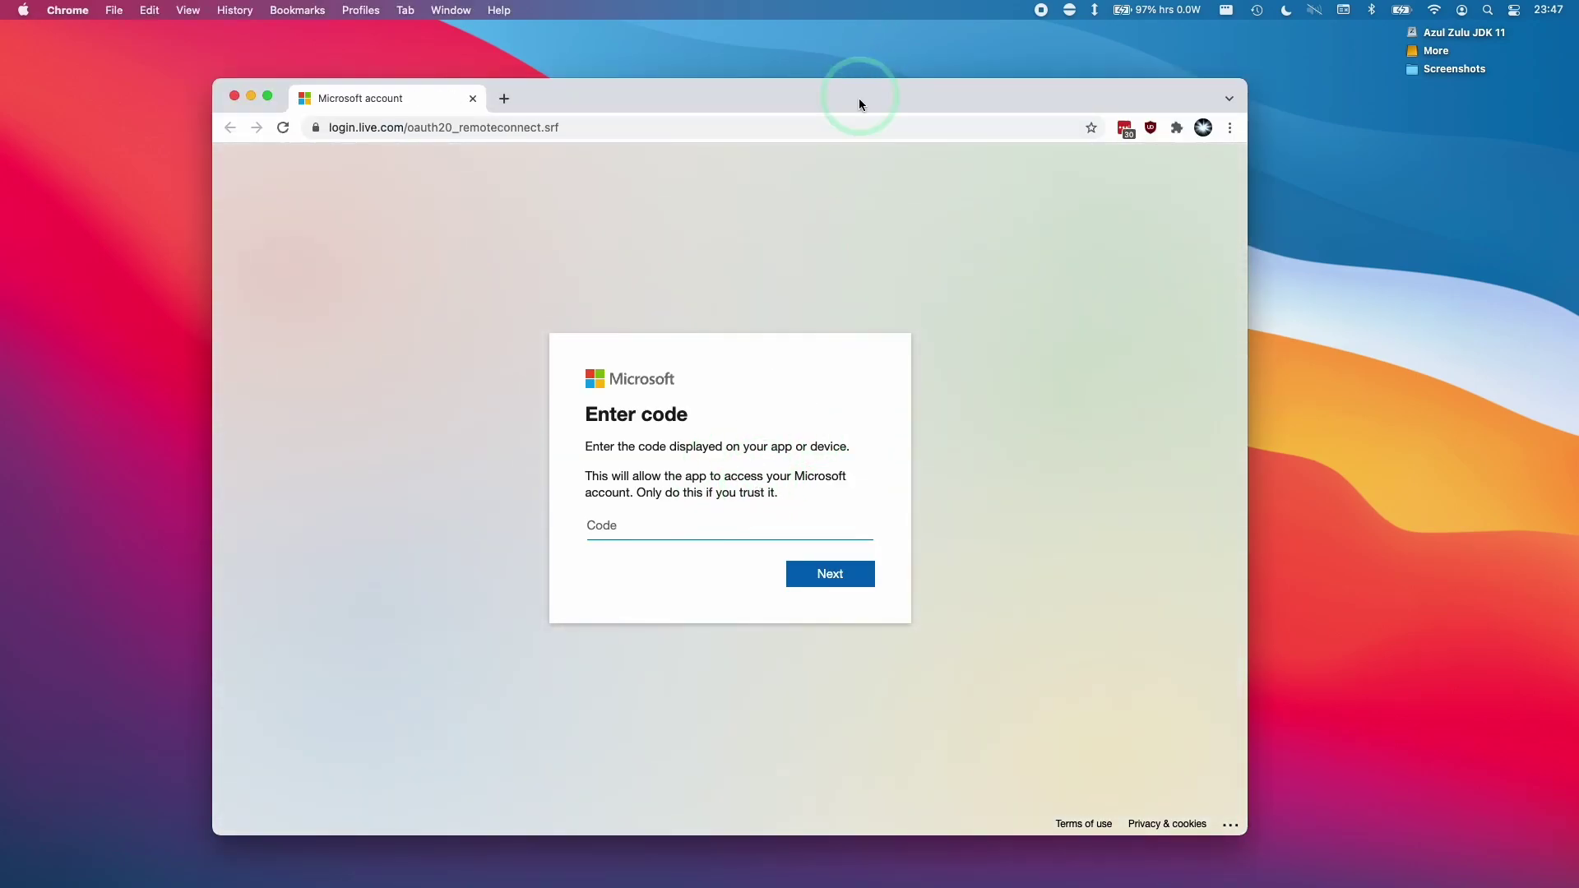
Move the browser window aside and copy the login code from the Add Microsoft Account dialog
left_click_drag(859, 102, 681, 480)
left_click(980, 414)
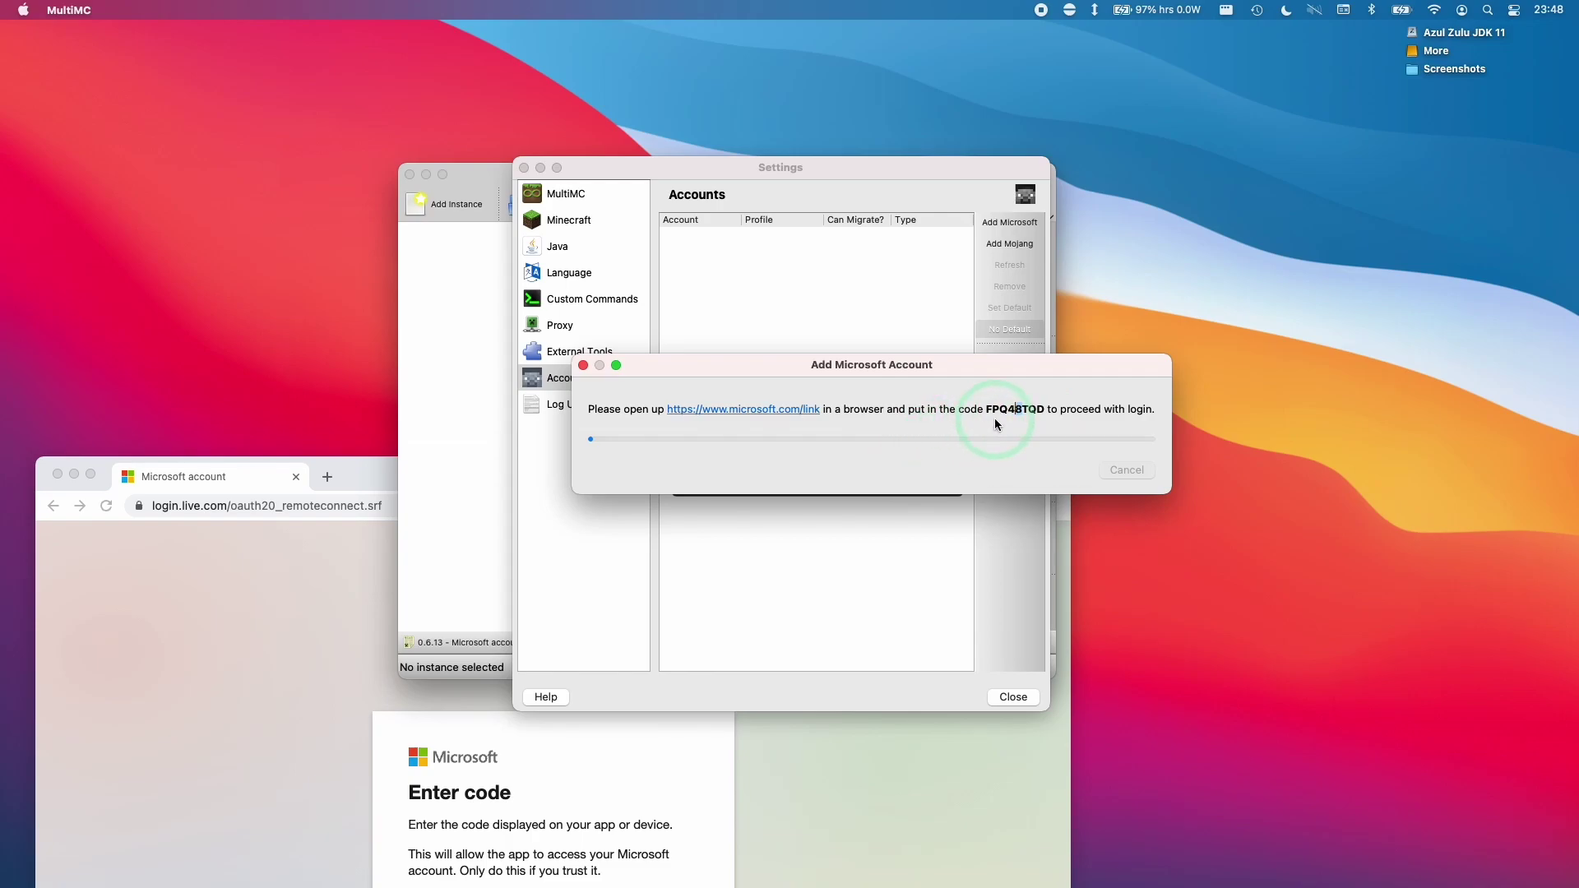
left_click(989, 411)
left_click_drag(1001, 412, 1040, 415)
right_click(1046, 415)
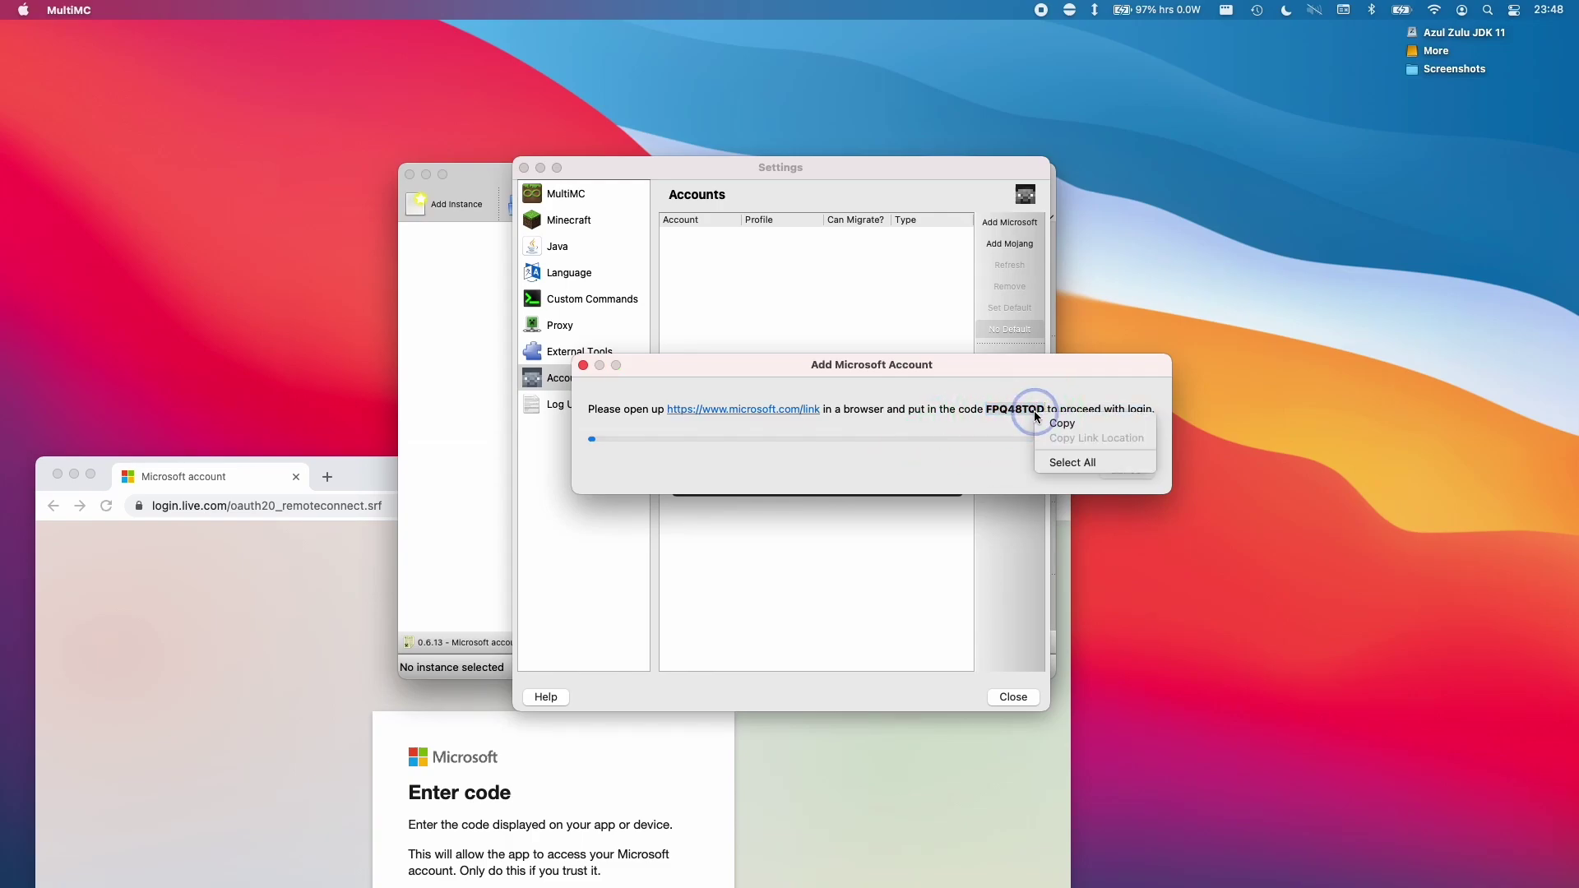
left_click(1075, 419)
Paste the login code into the Code field of the Microsoft page in Chrome and submit it
left_click(288, 483)
double_click(360, 467)
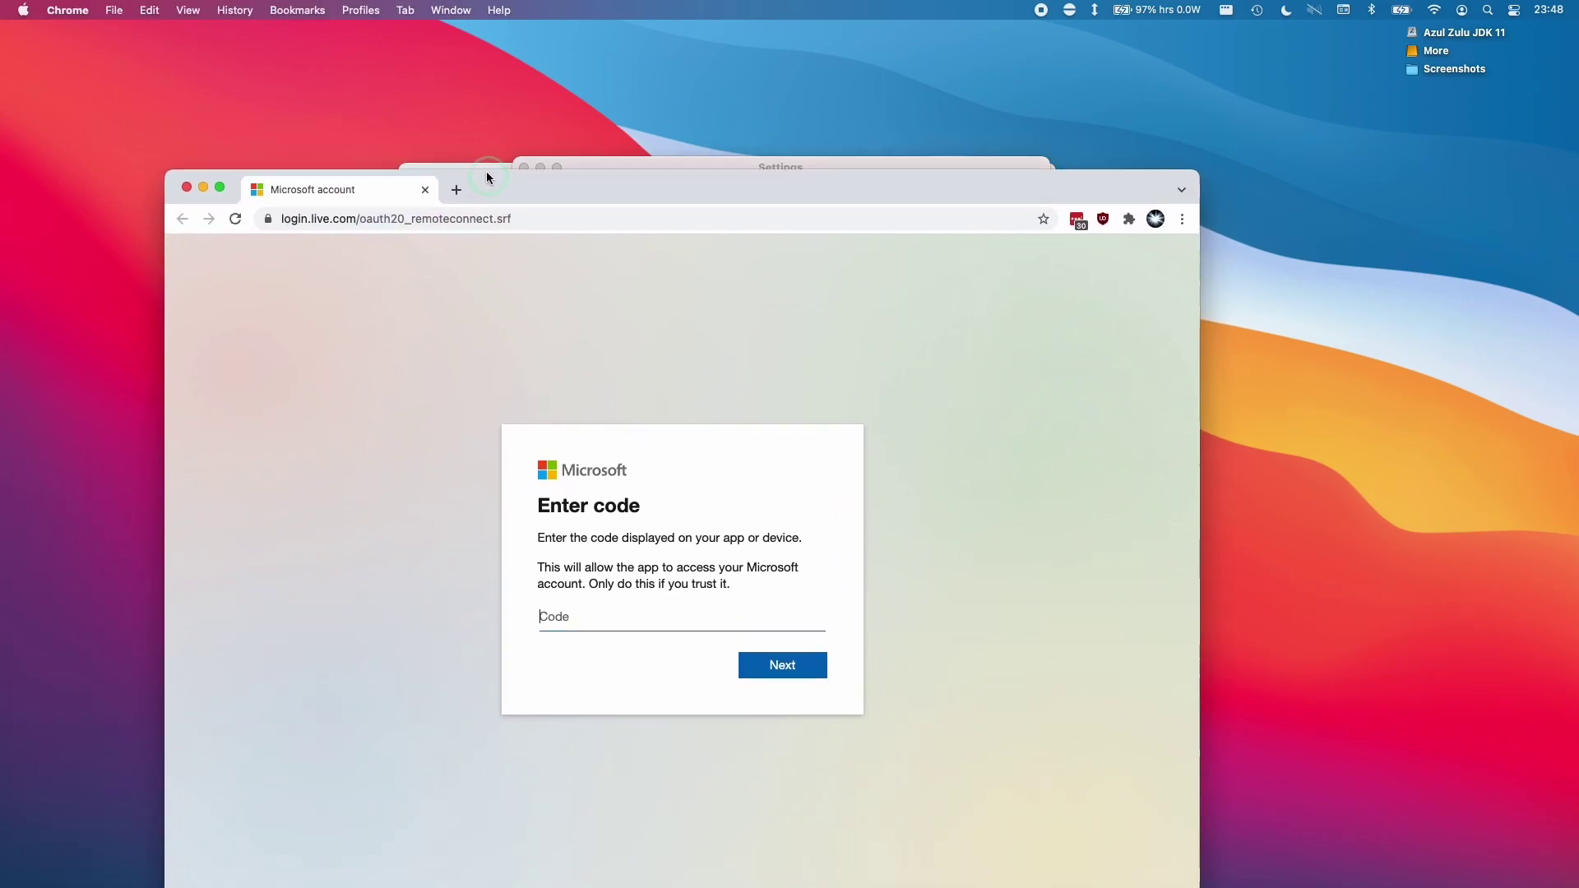
left_click(641, 492)
right_click(640, 492)
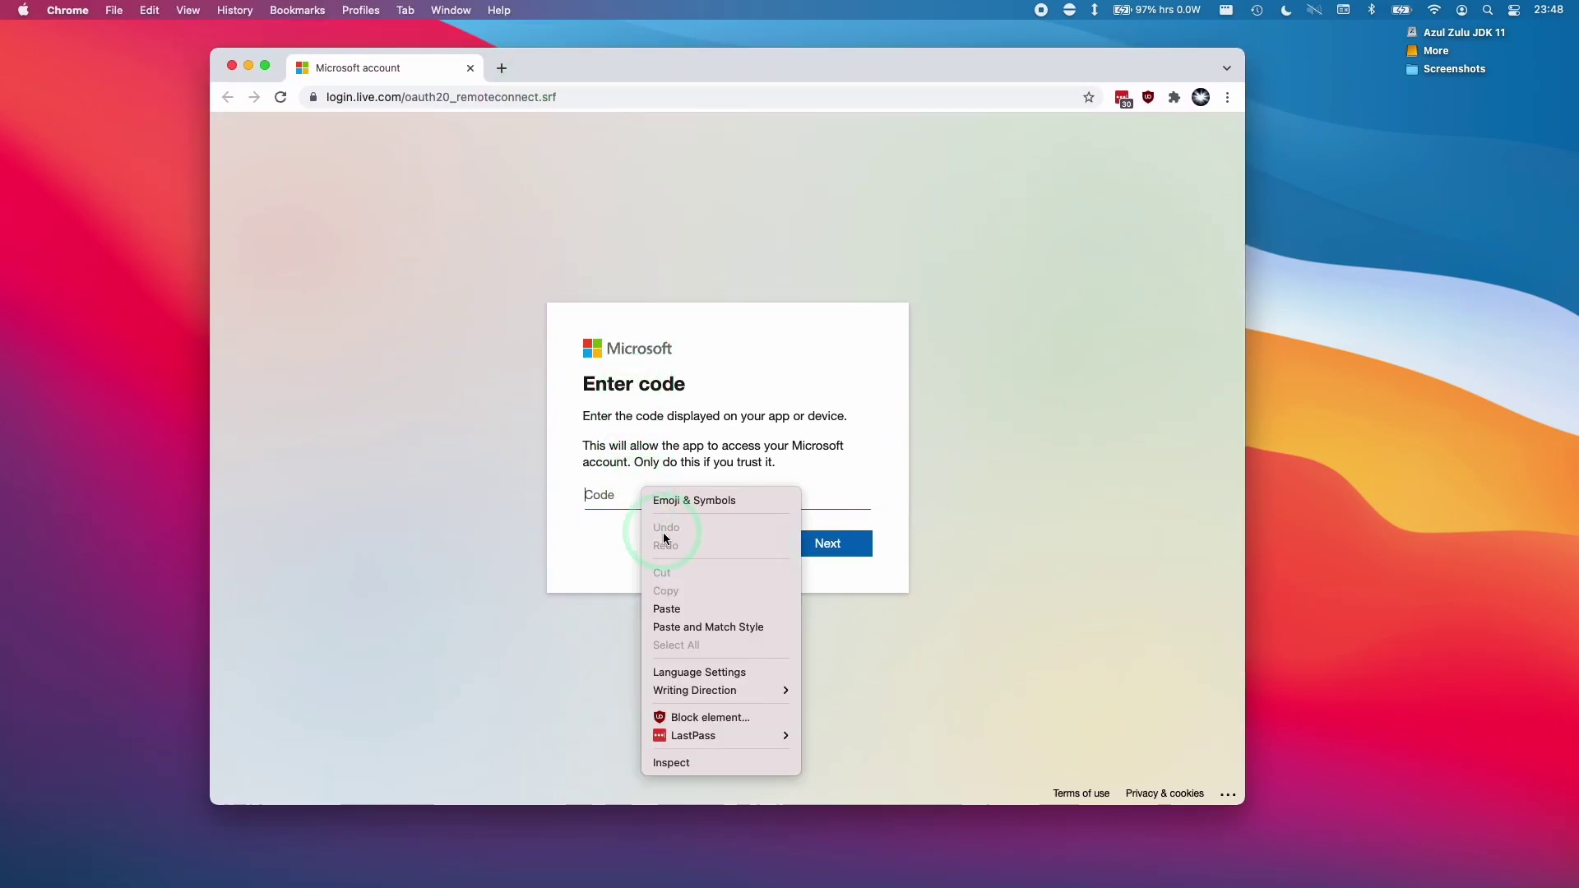
left_click(679, 609)
left_click(819, 540)
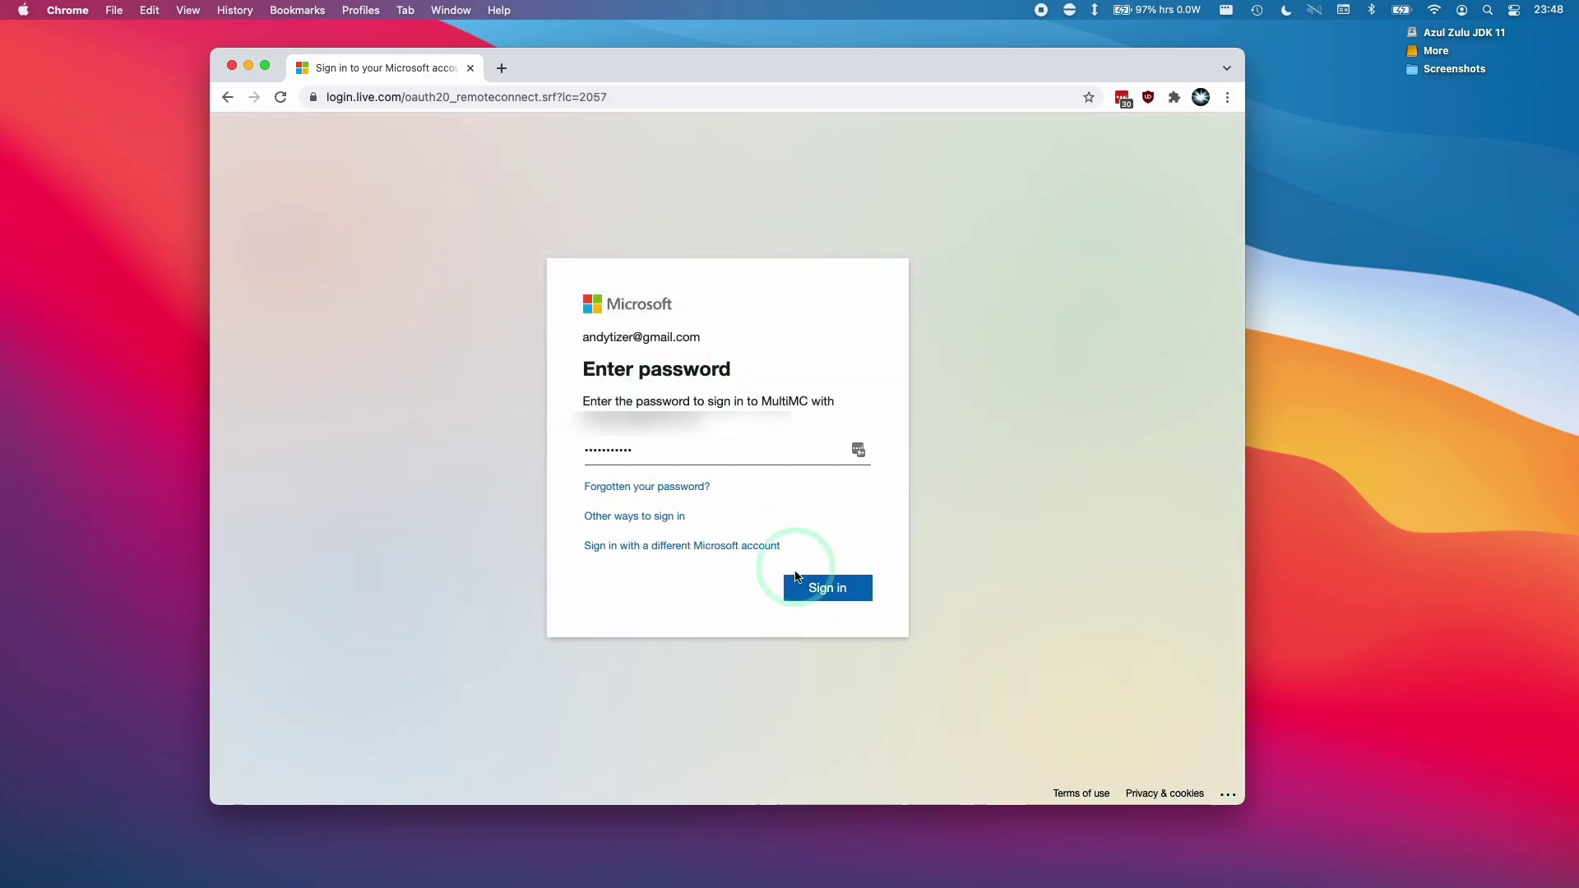
Sign in with the Microsoft account password, grant MultiMC access to the account, and close the MultiMC account settings
left_click(828, 594)
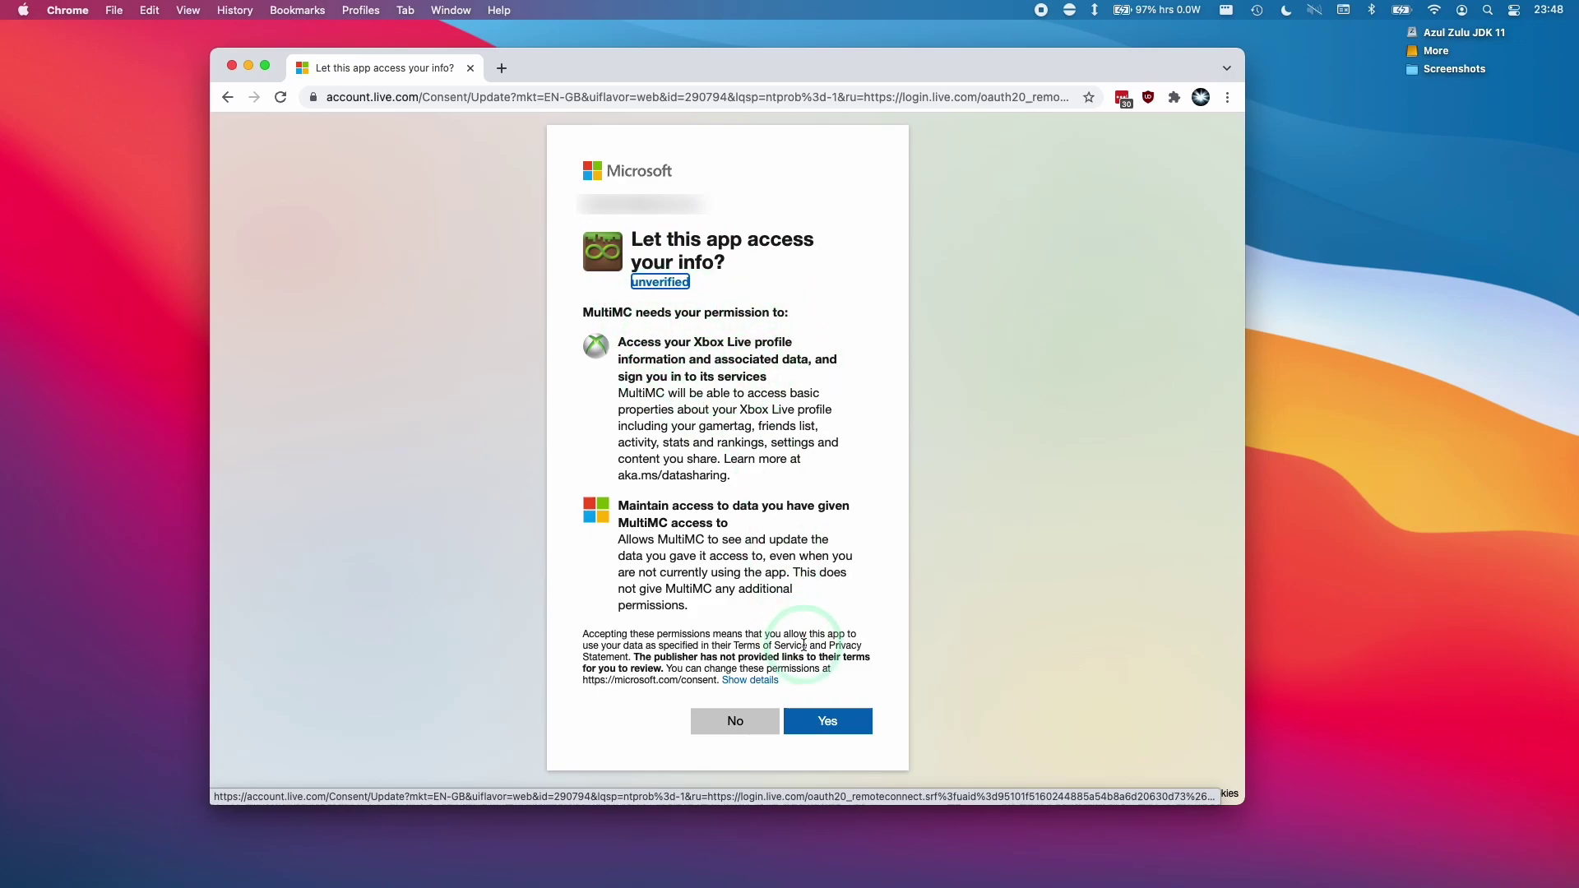
left_click(826, 722)
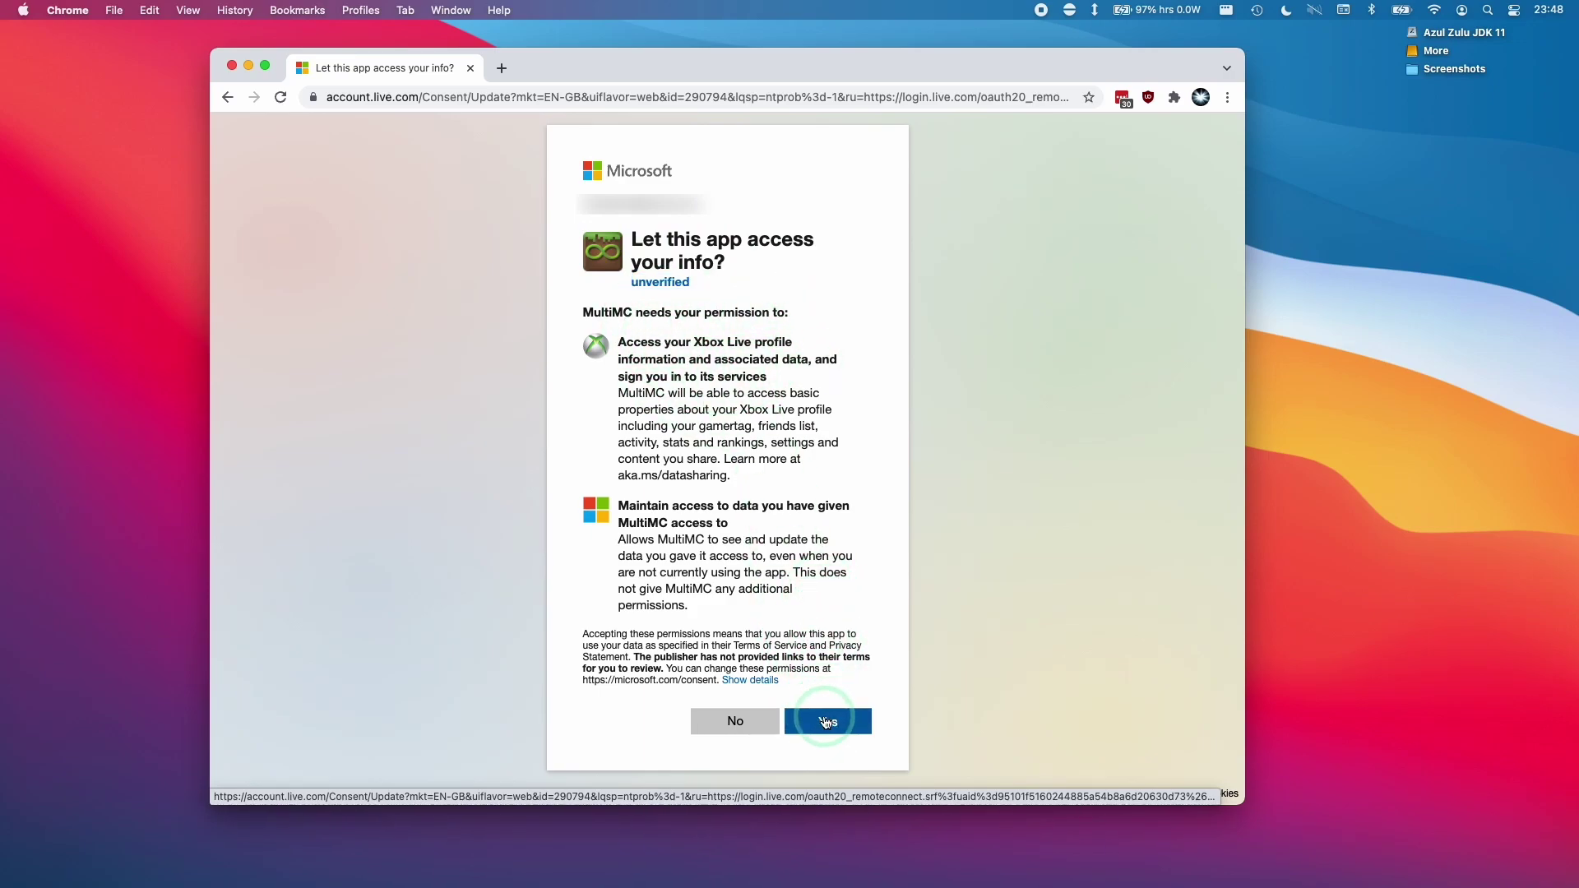
key("super+m")
left_click(781, 431)
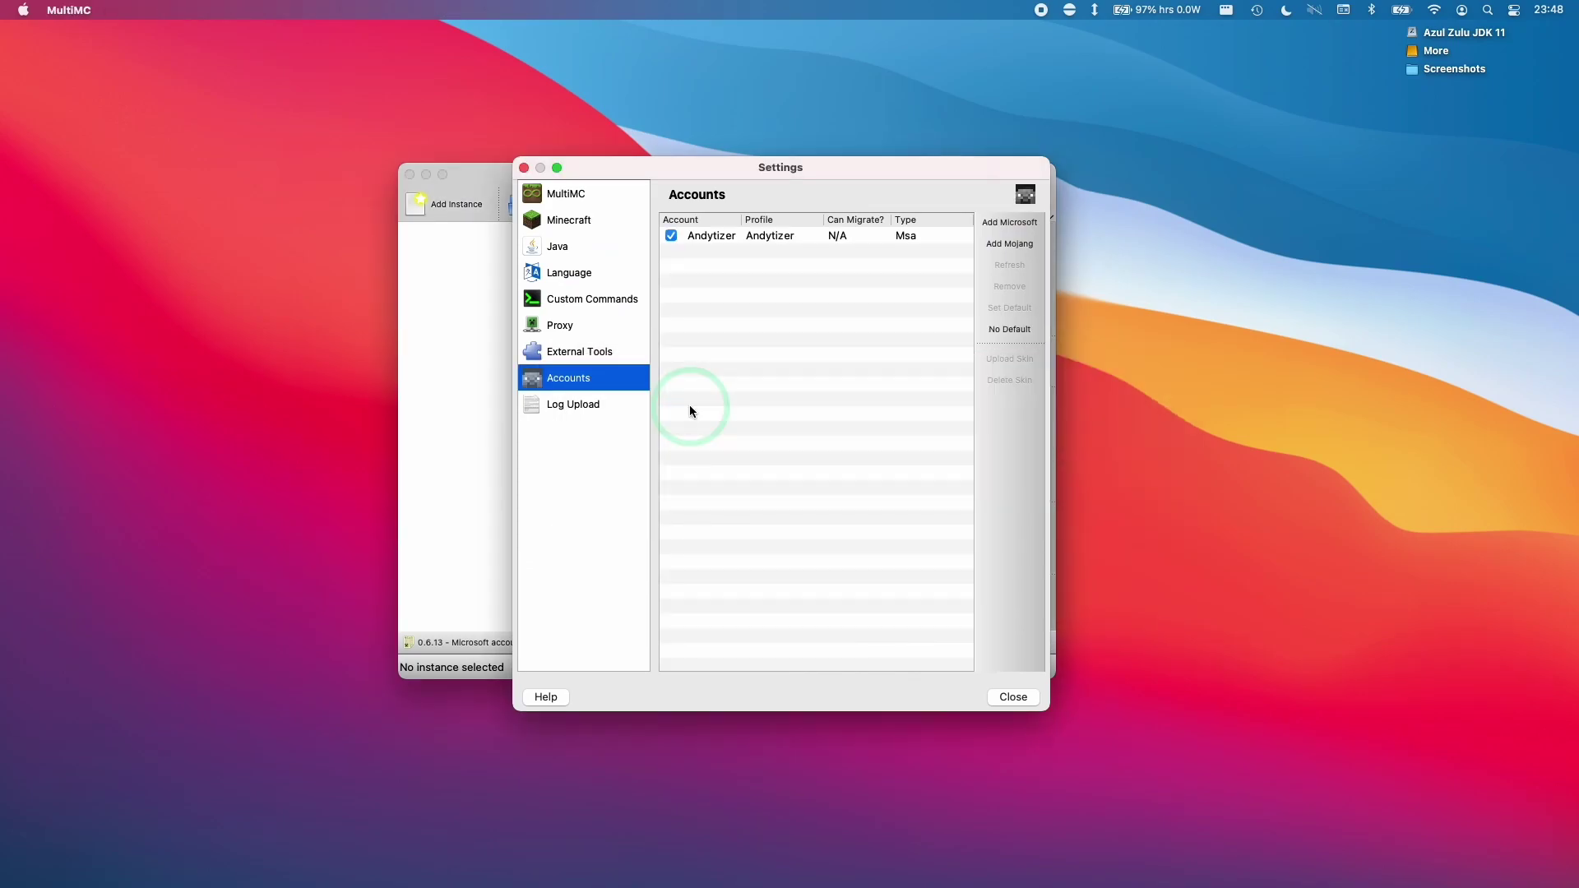
left_click(1023, 684)
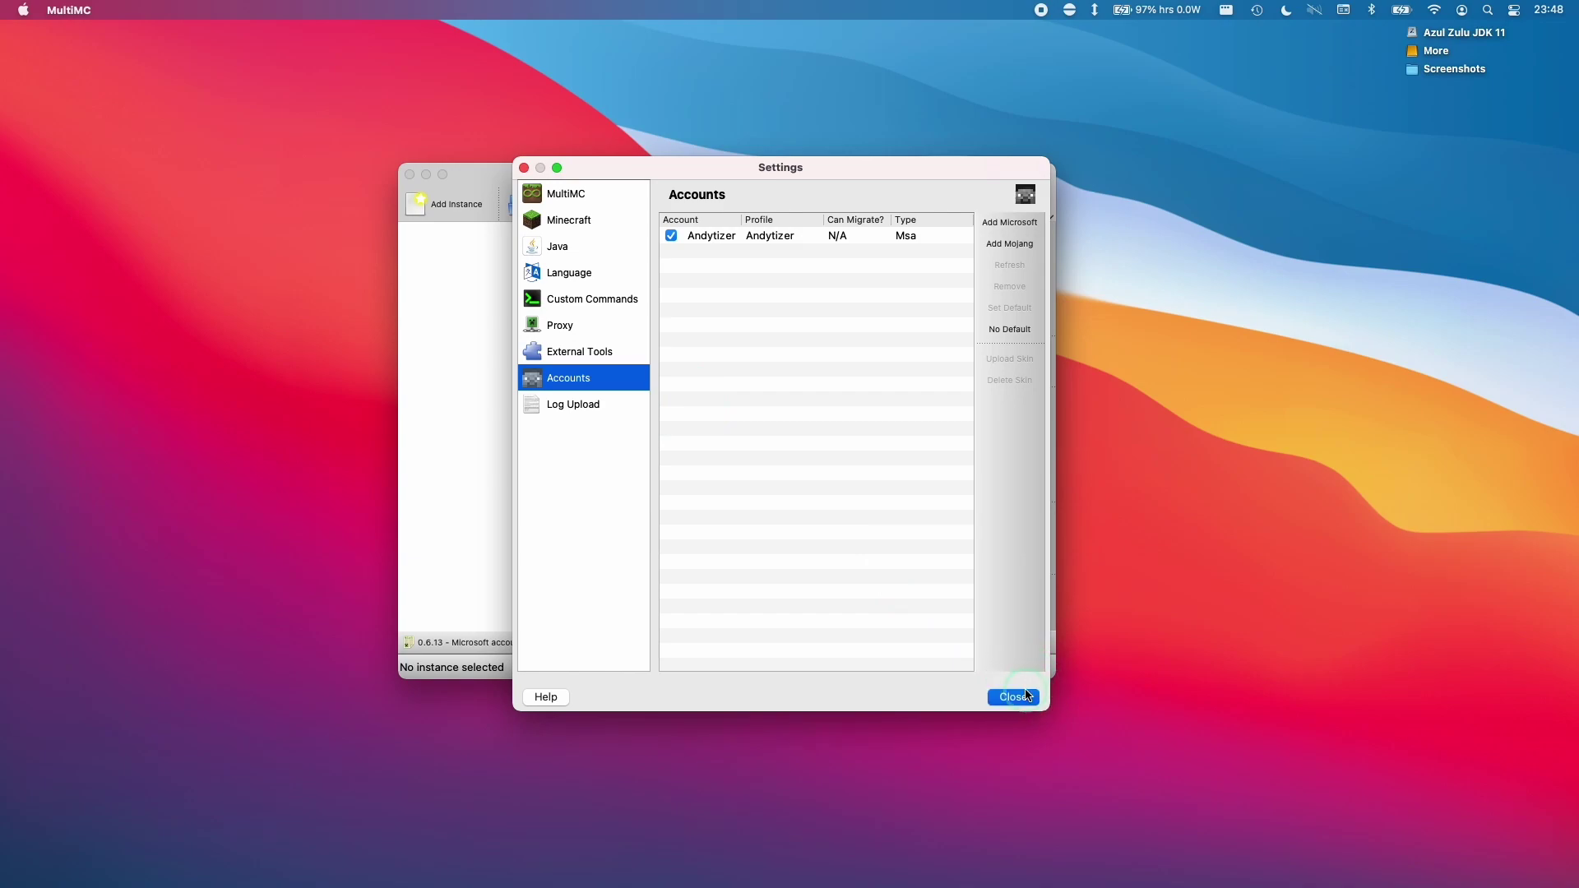
Add a Vanilla Minecraft instance of release version 1.17.1 with the default name and no group
left_click(436, 212)
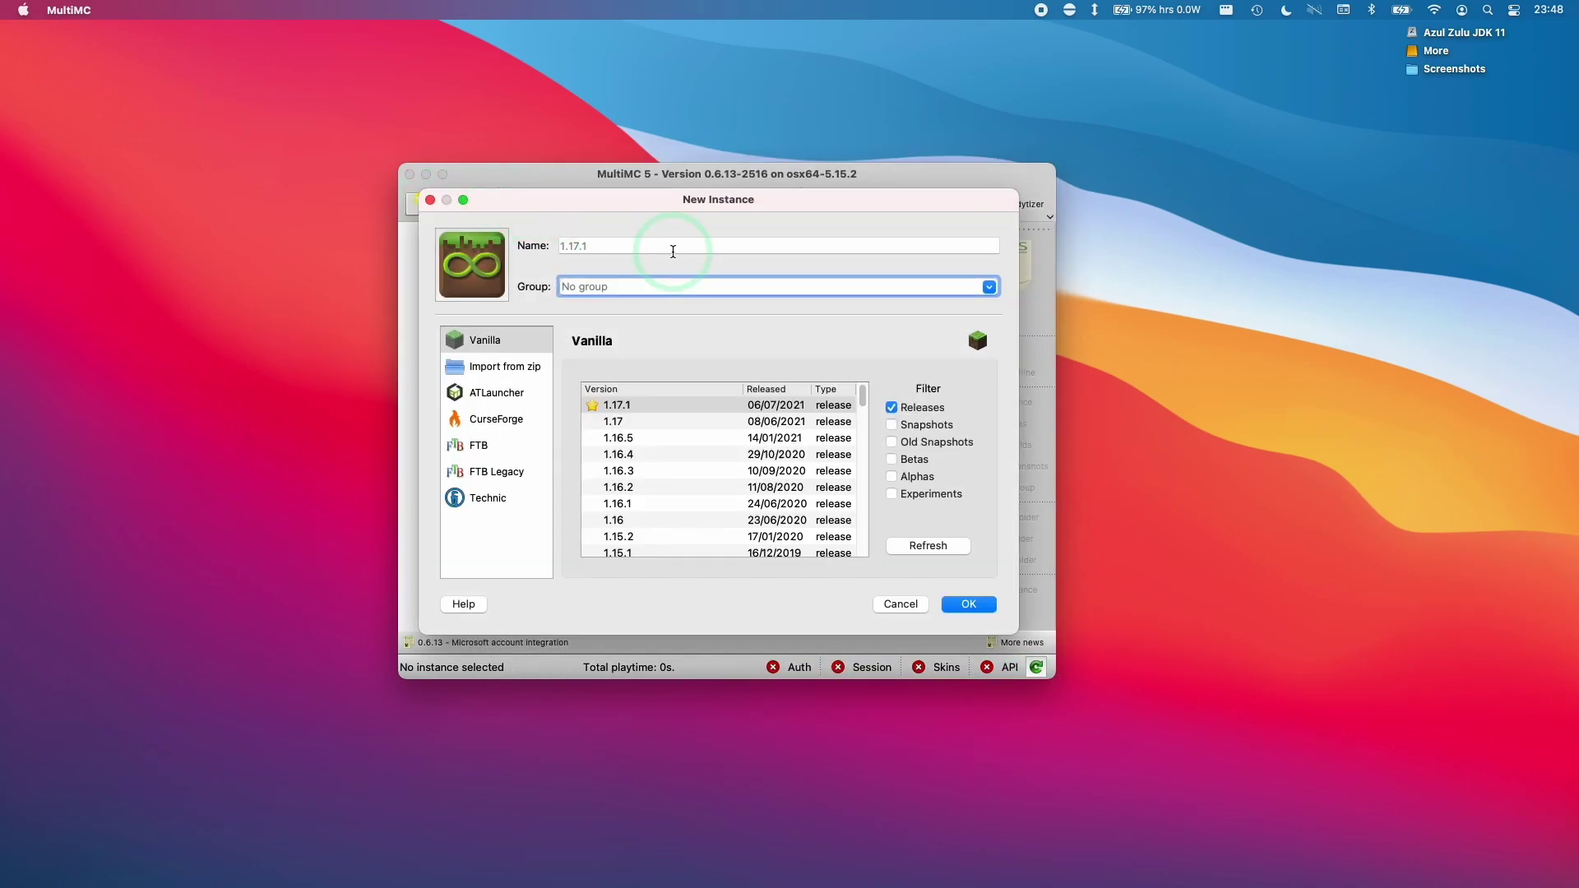
left_click(653, 403)
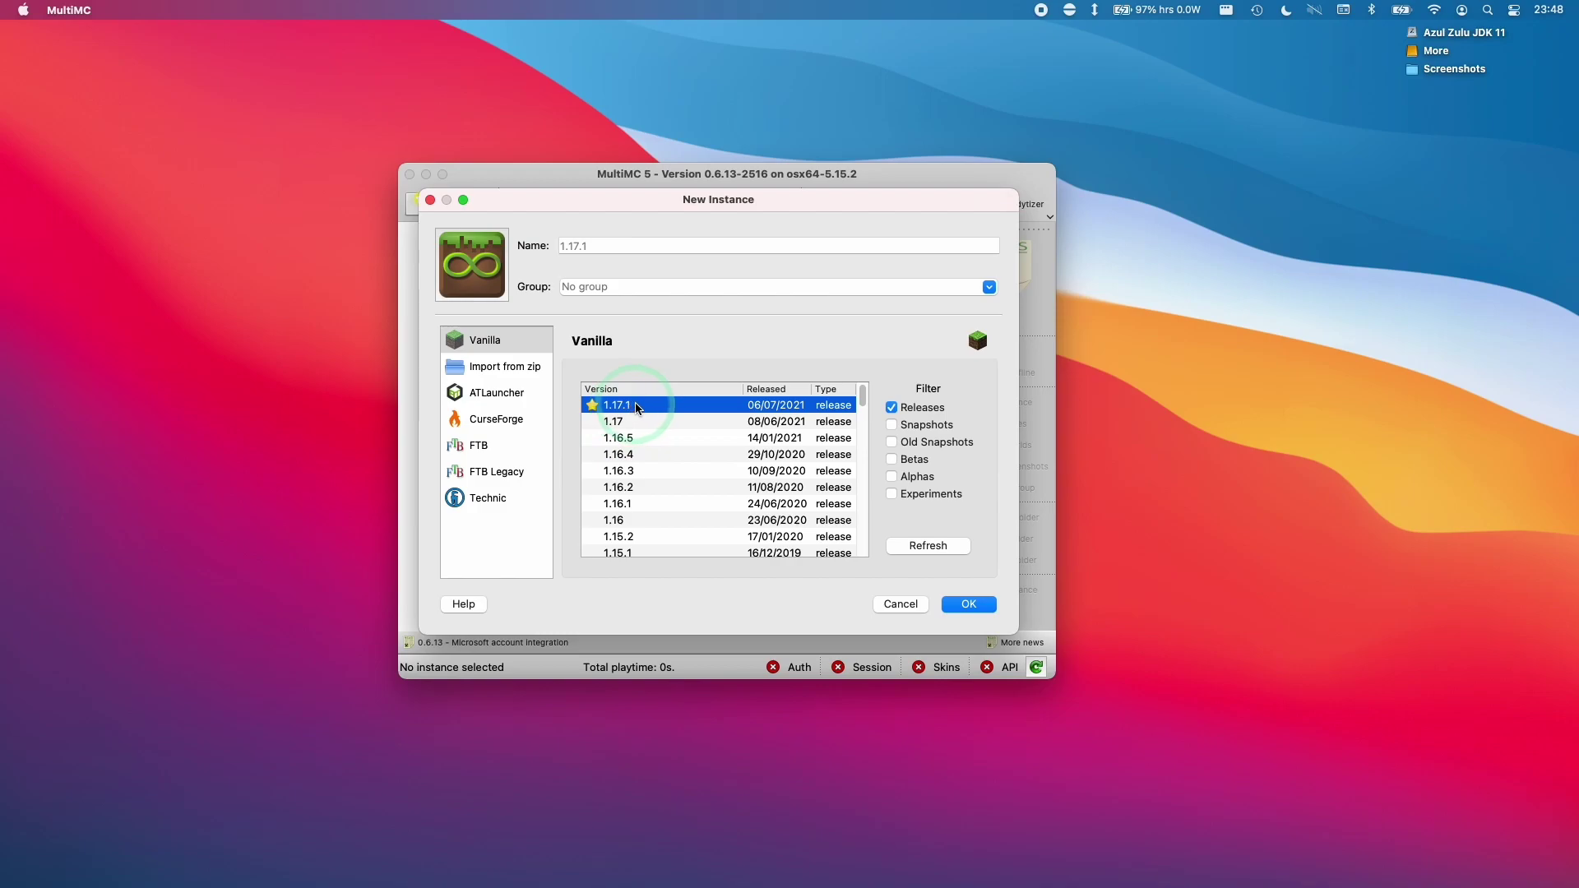
left_click(969, 604)
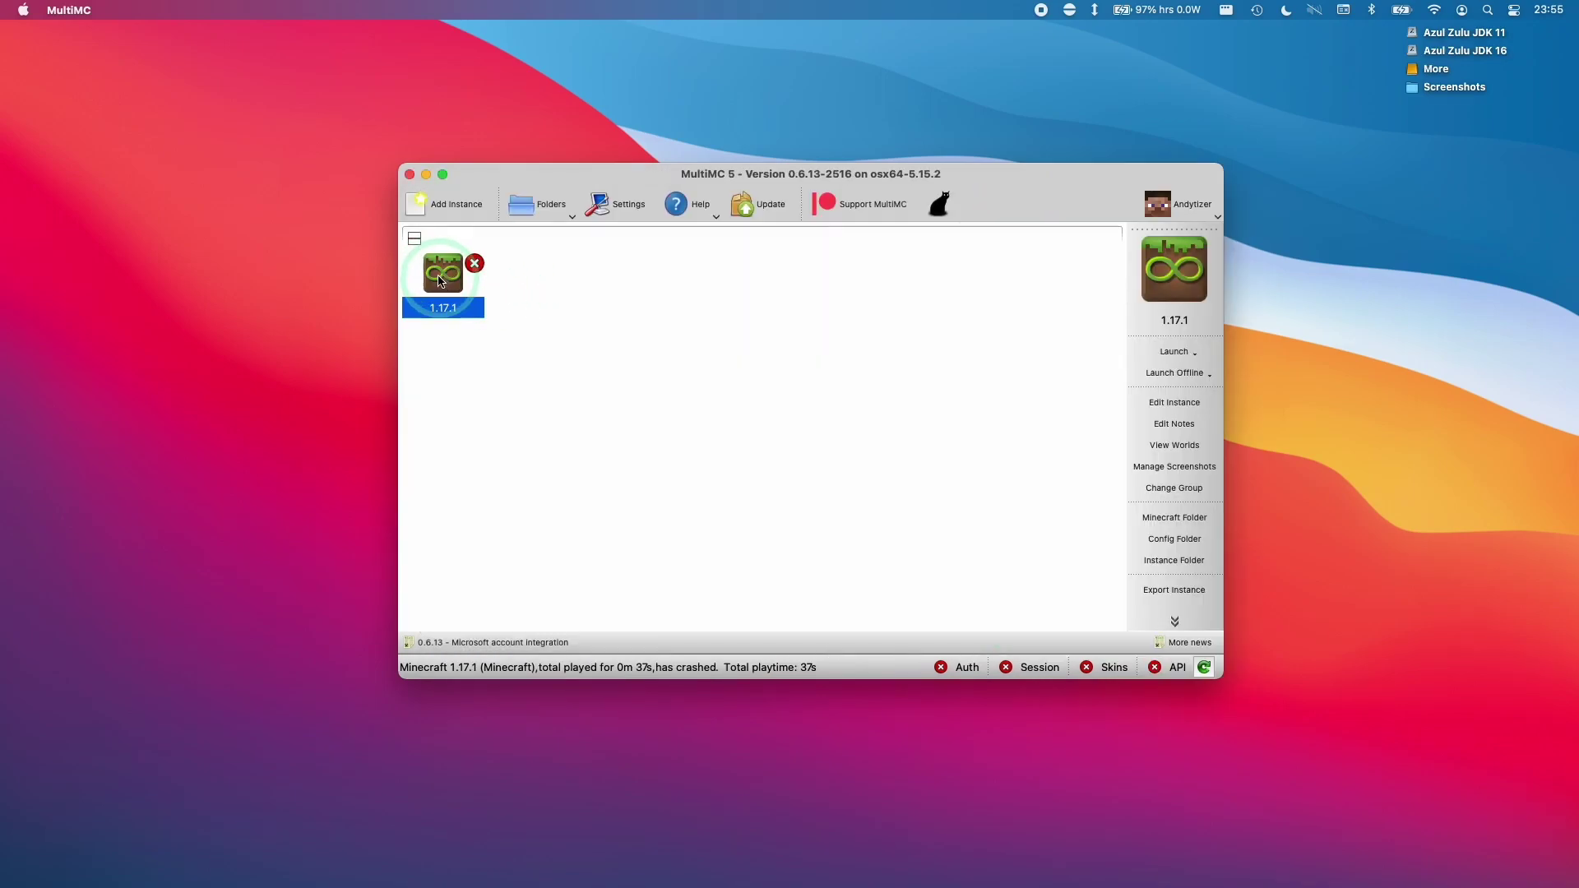
Launch the 1.17.1 instance and move forward in a singleplayer world with the debug overlay shown
double_click(444, 278)
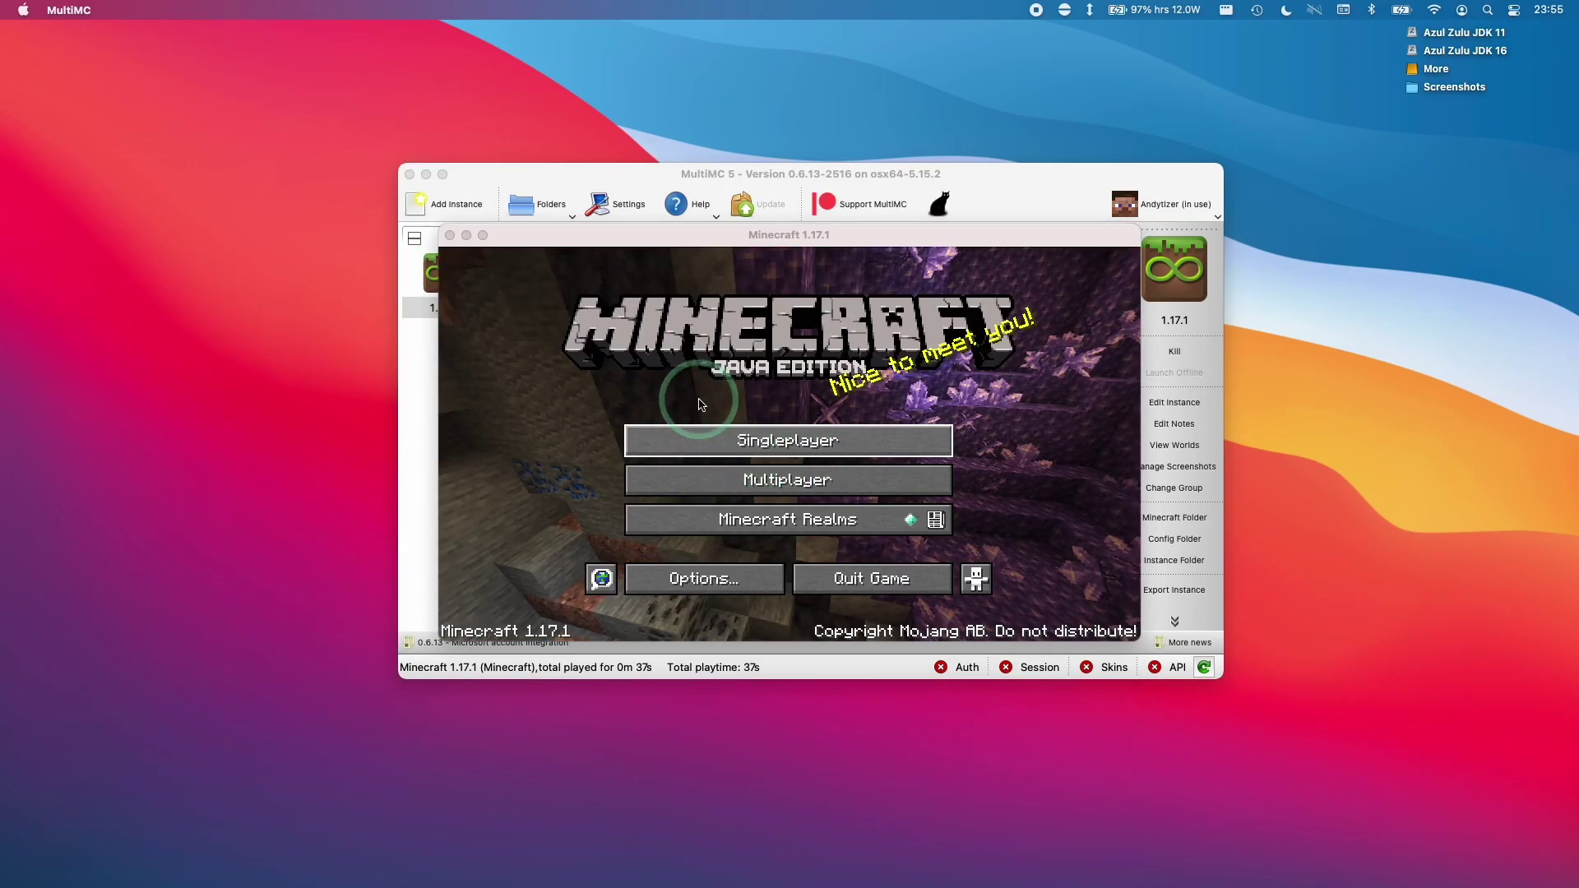
left_click(728, 433)
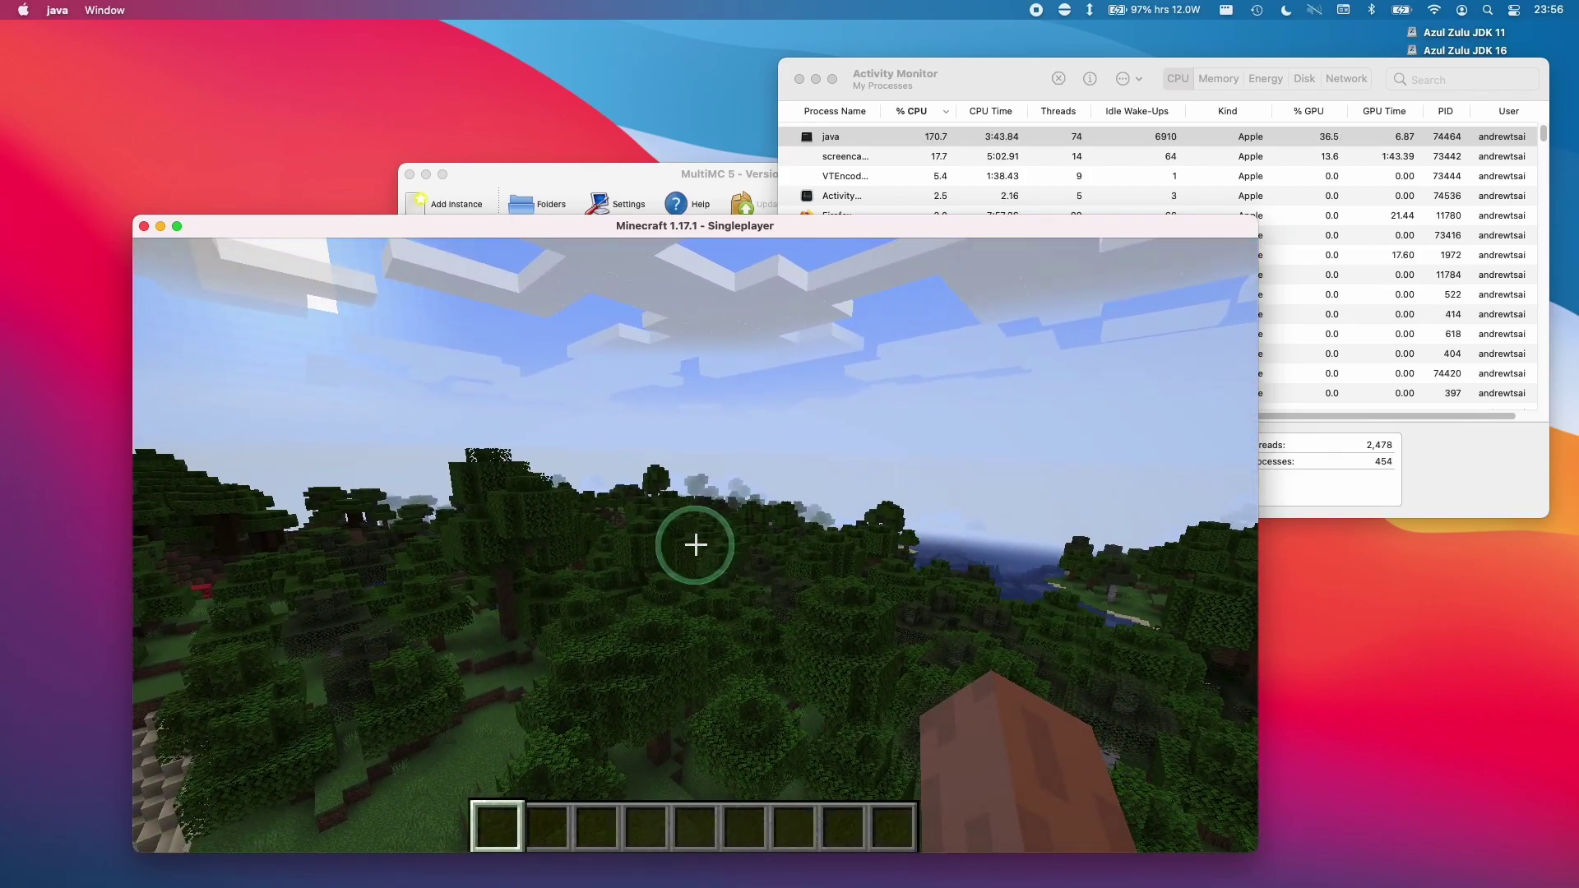
key("F3")
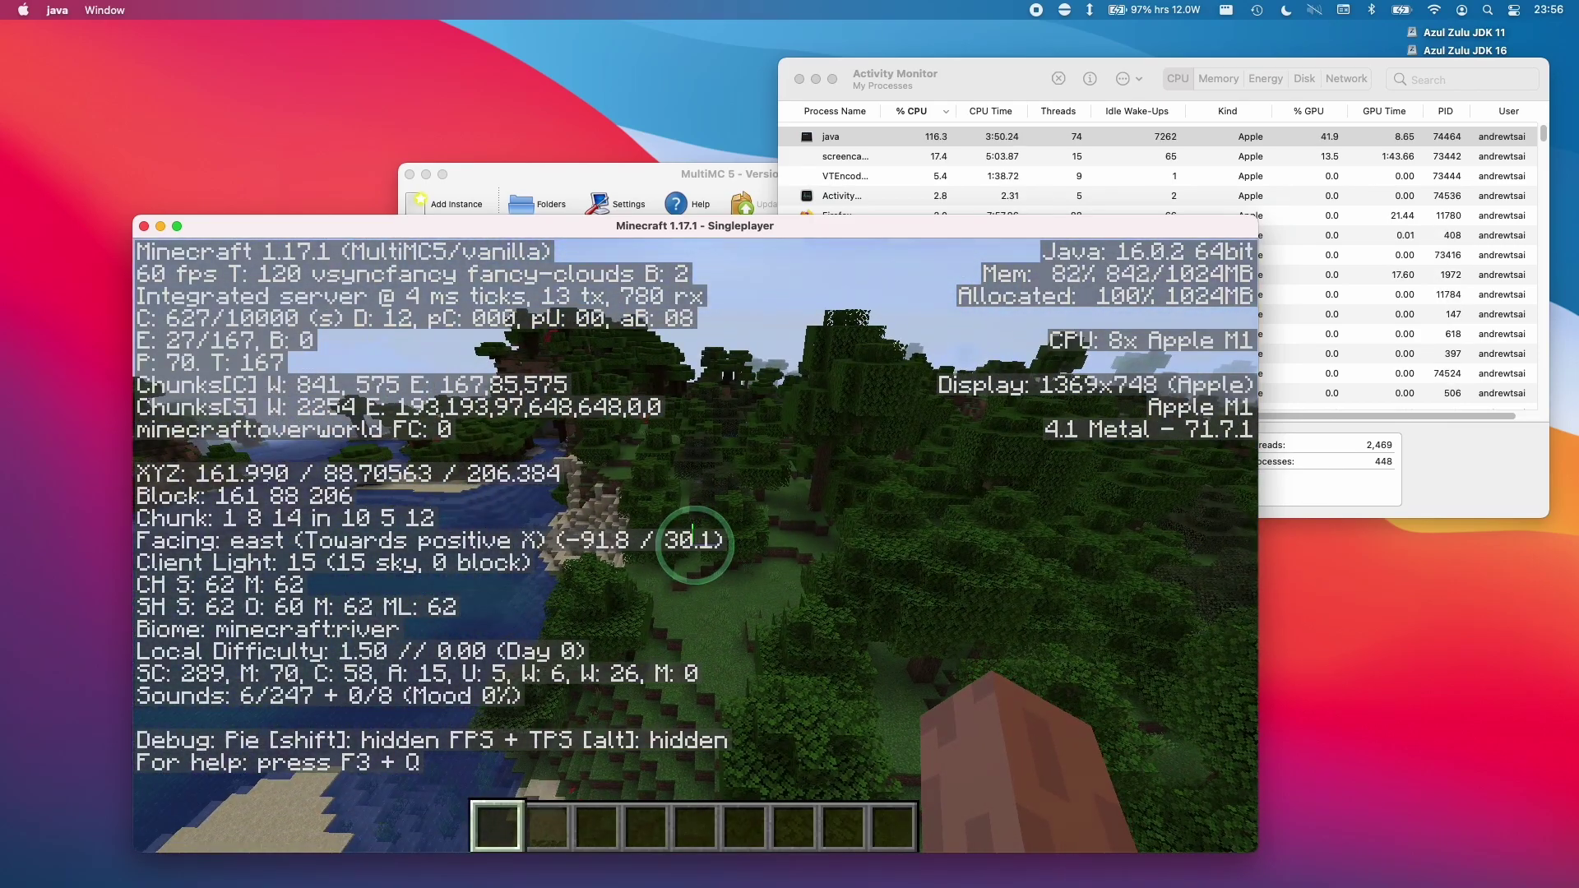
key("w")
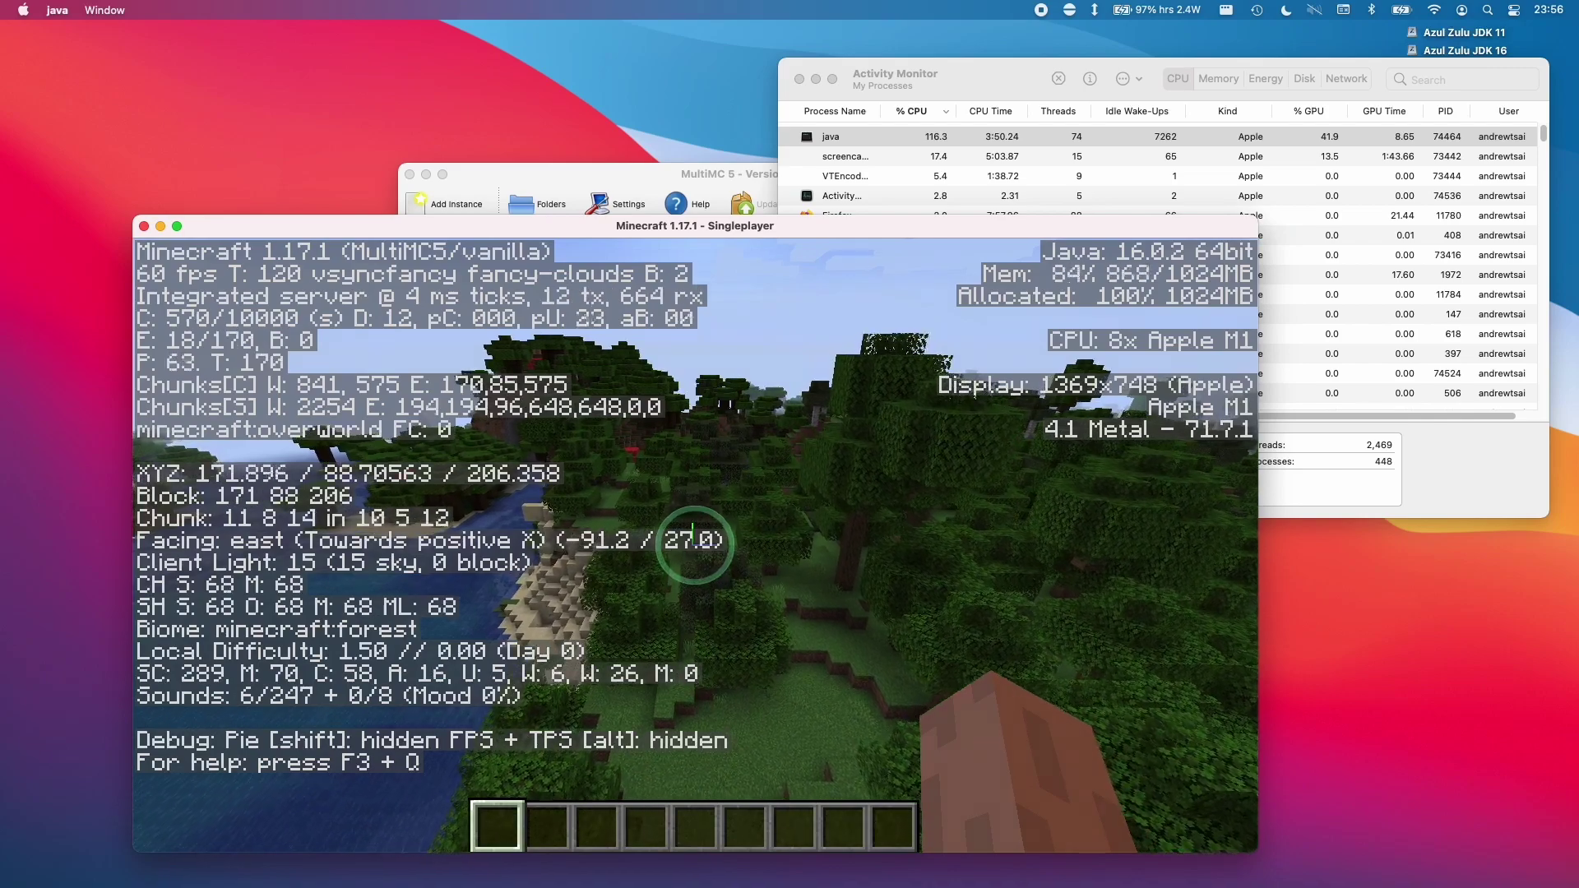
Switch to Activity Monitor and check the architecture kind of the java process
key("super+Tab")
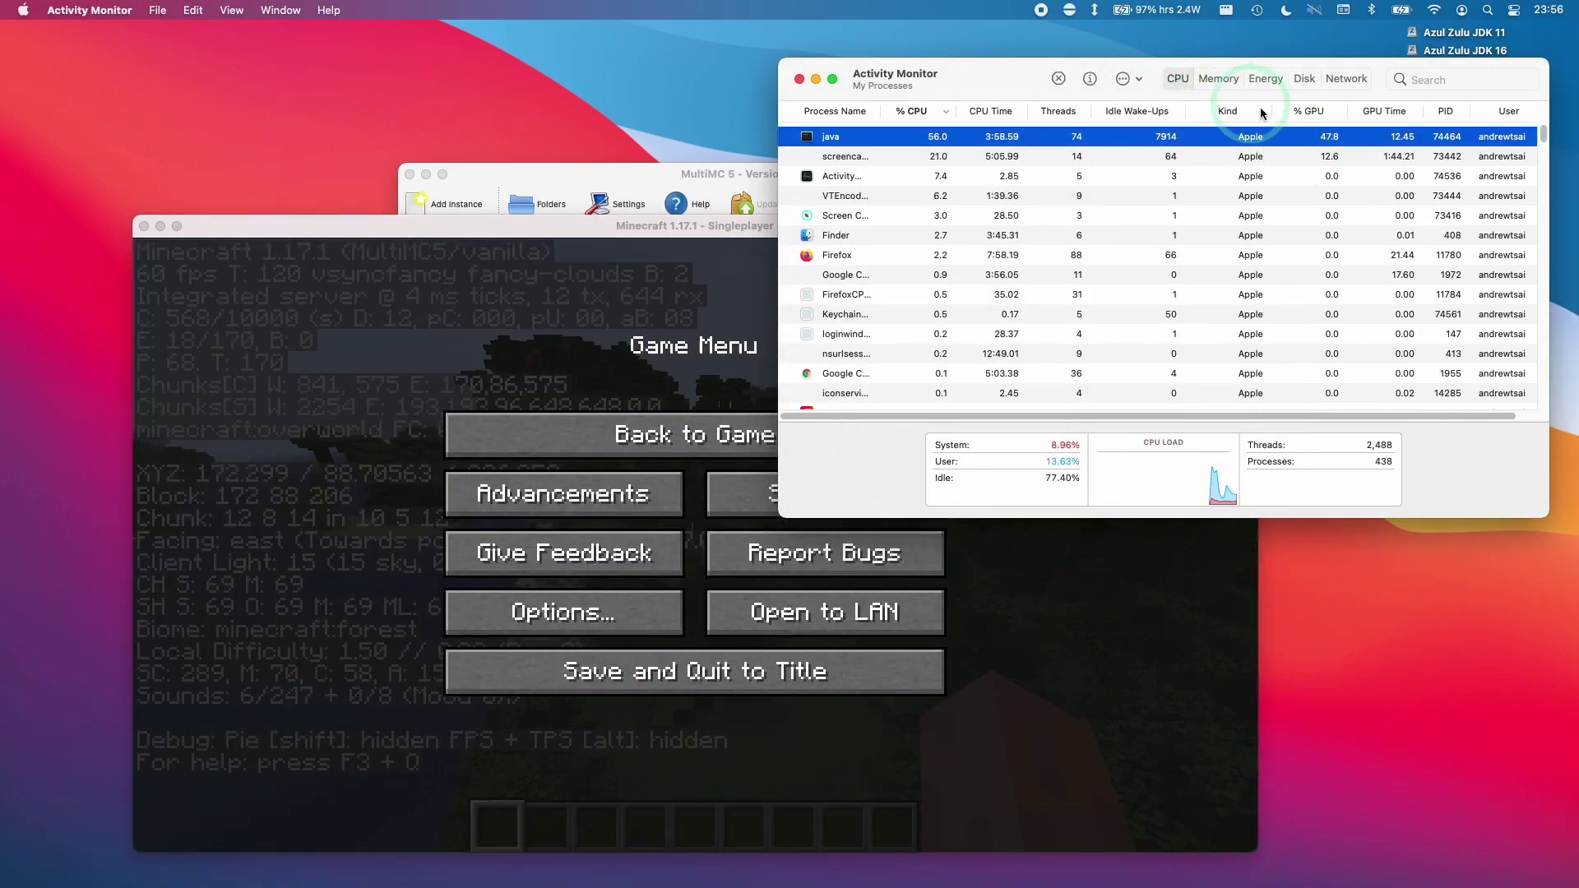
left_click(833, 142)
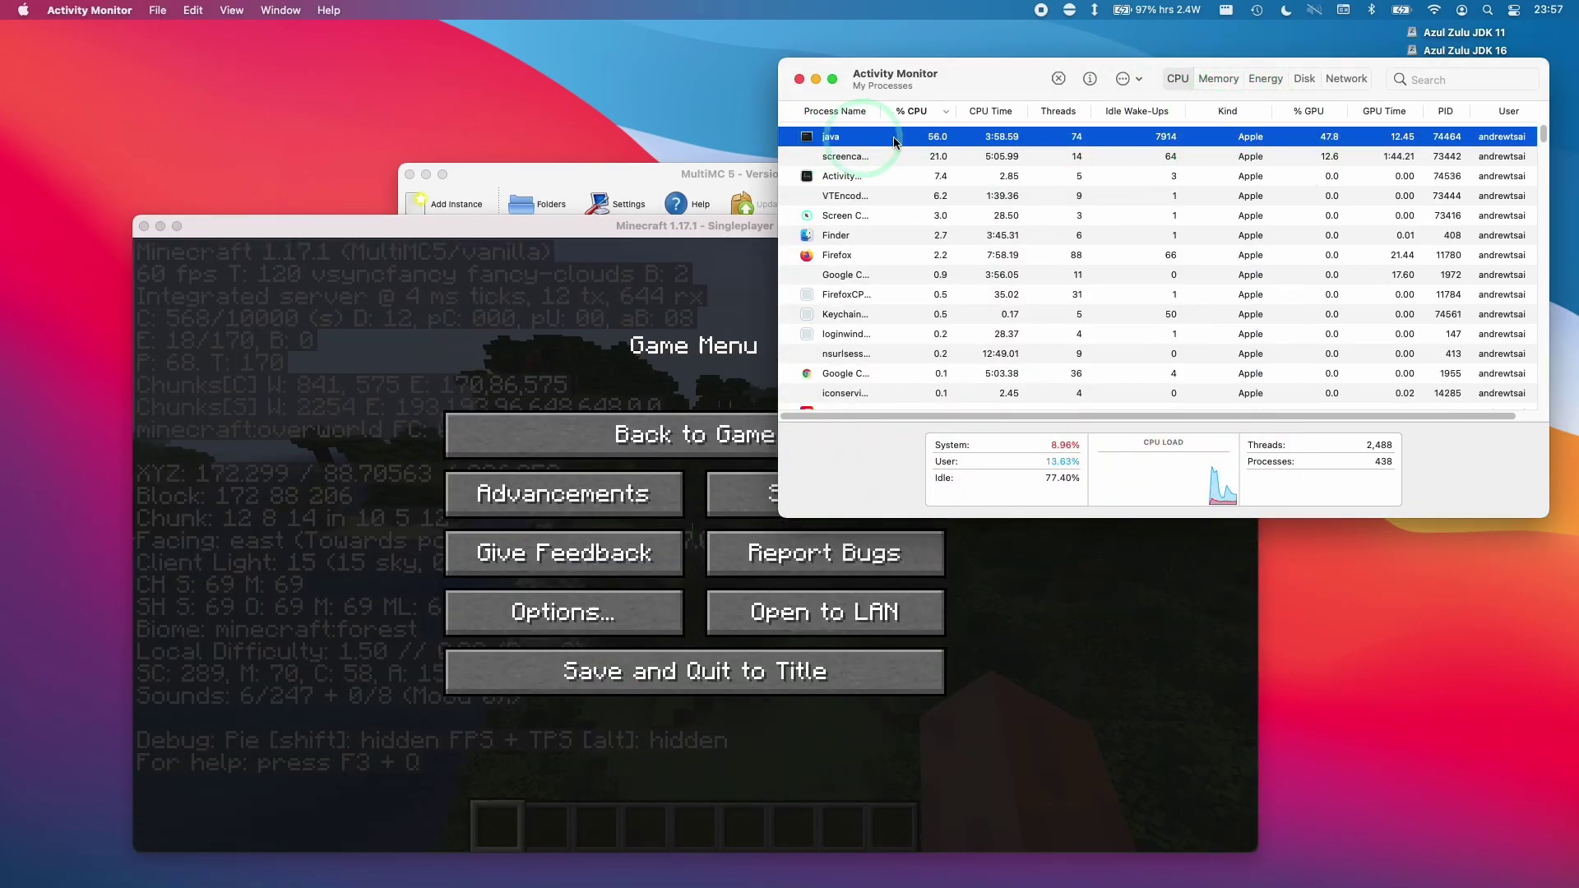
left_click(1263, 144)
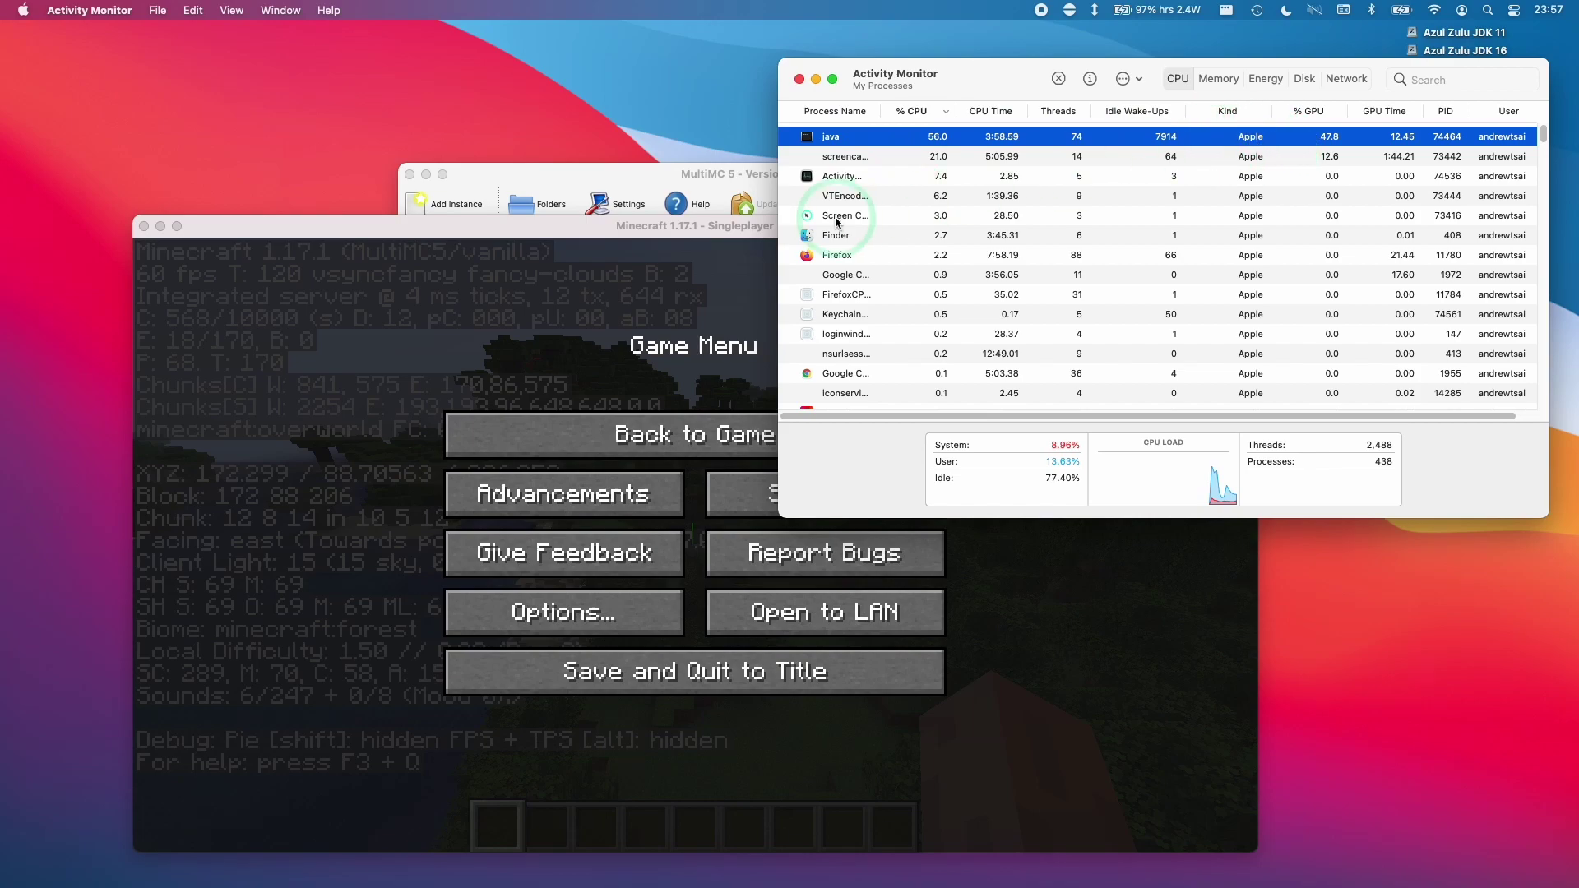
left_click(1238, 134)
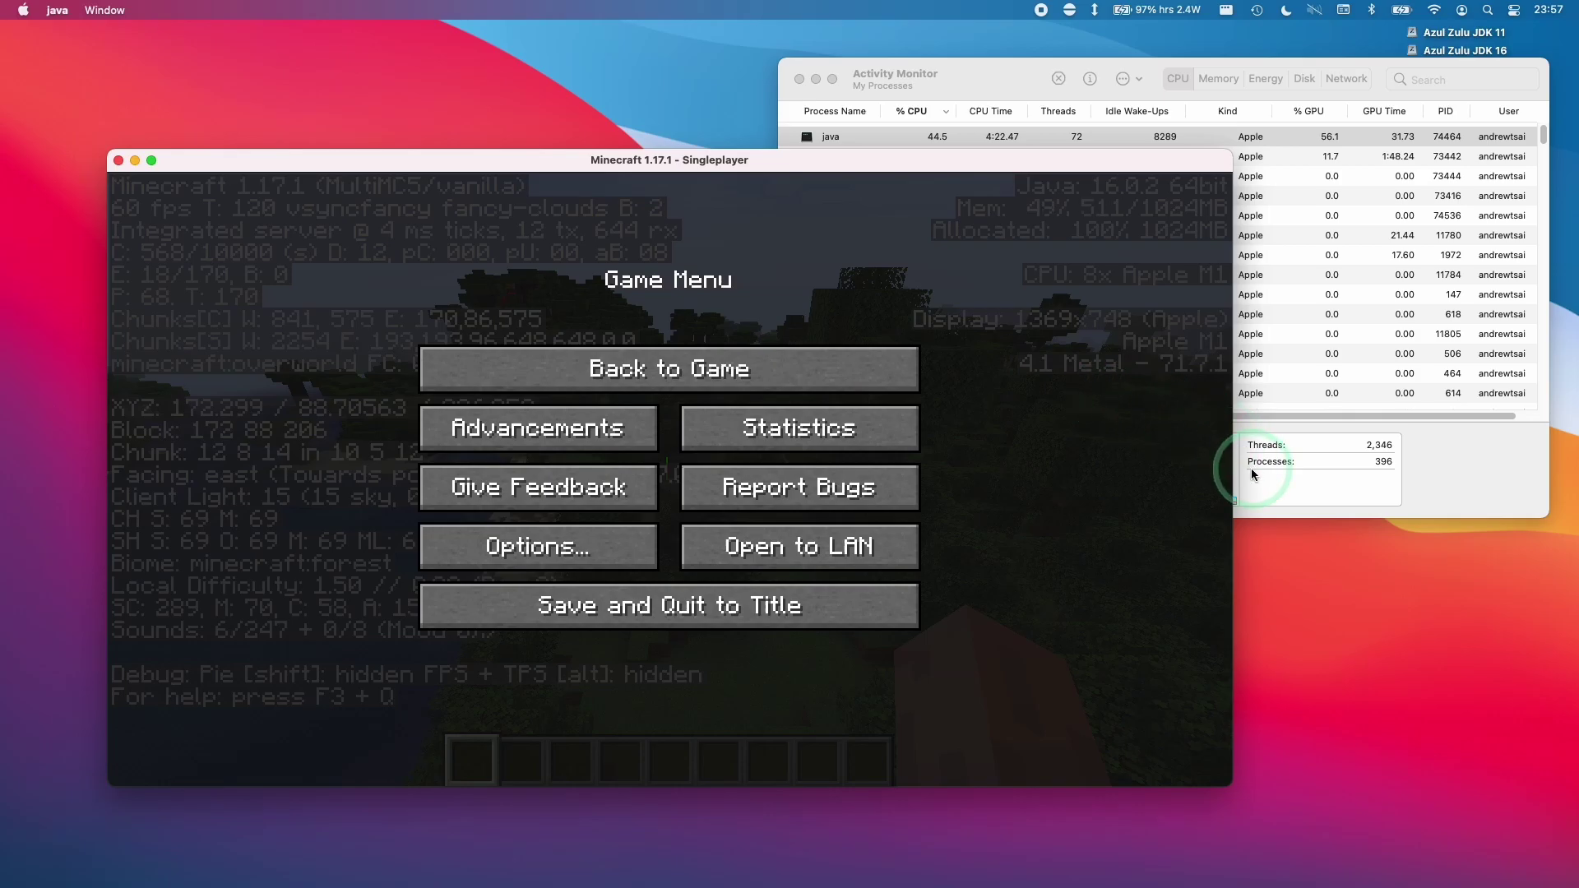
Return to Minecraft, resume the paused singleplayer game and fly forward over the forest
key("Escape")
key("w")
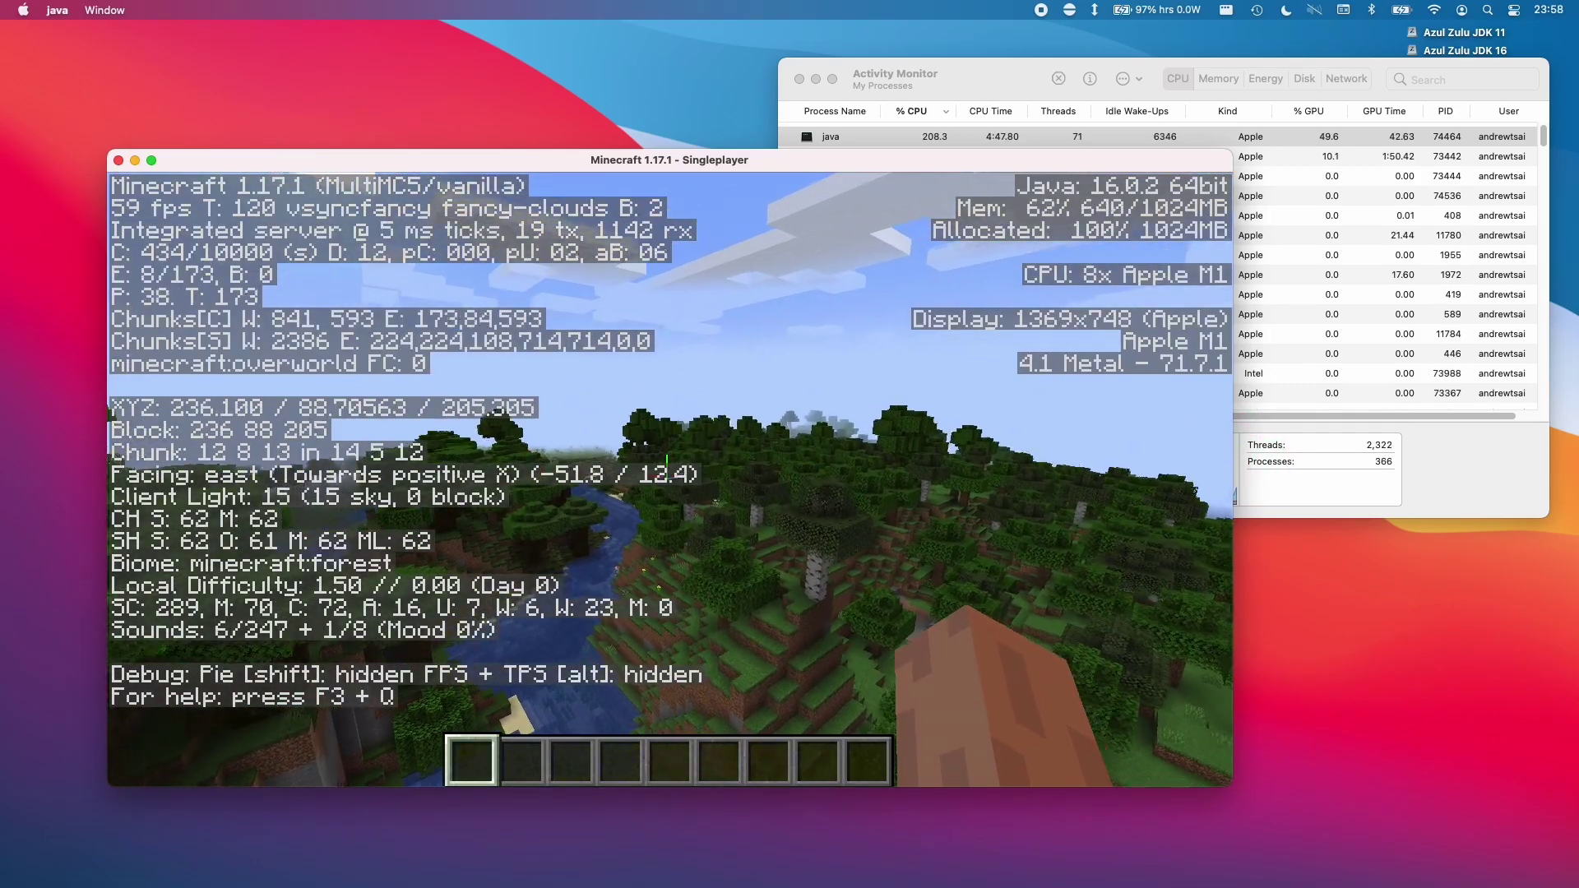
key("w")
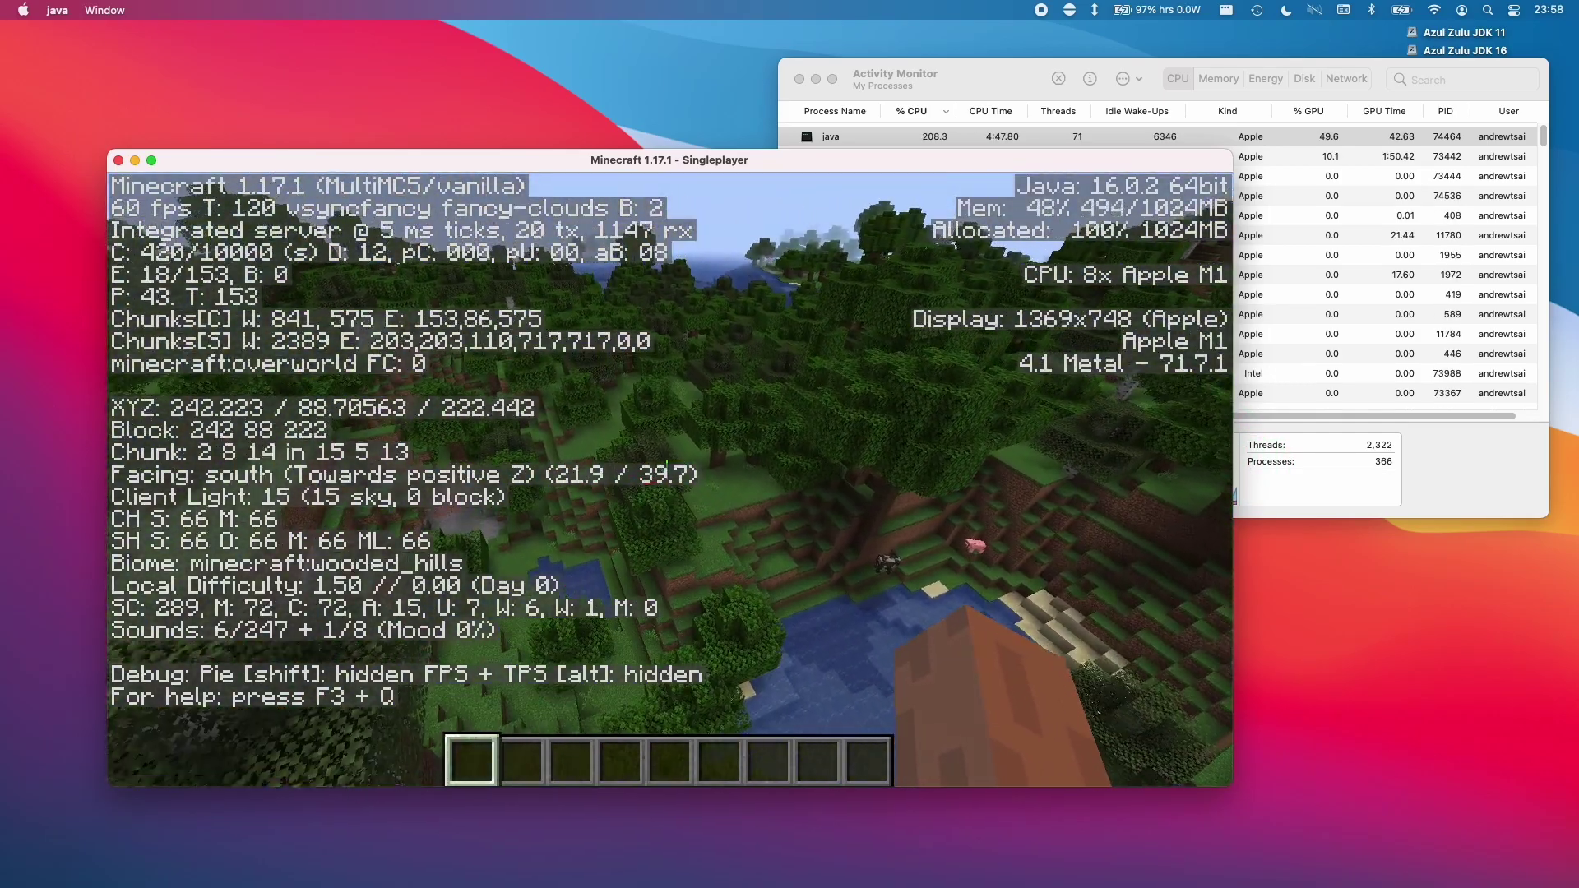